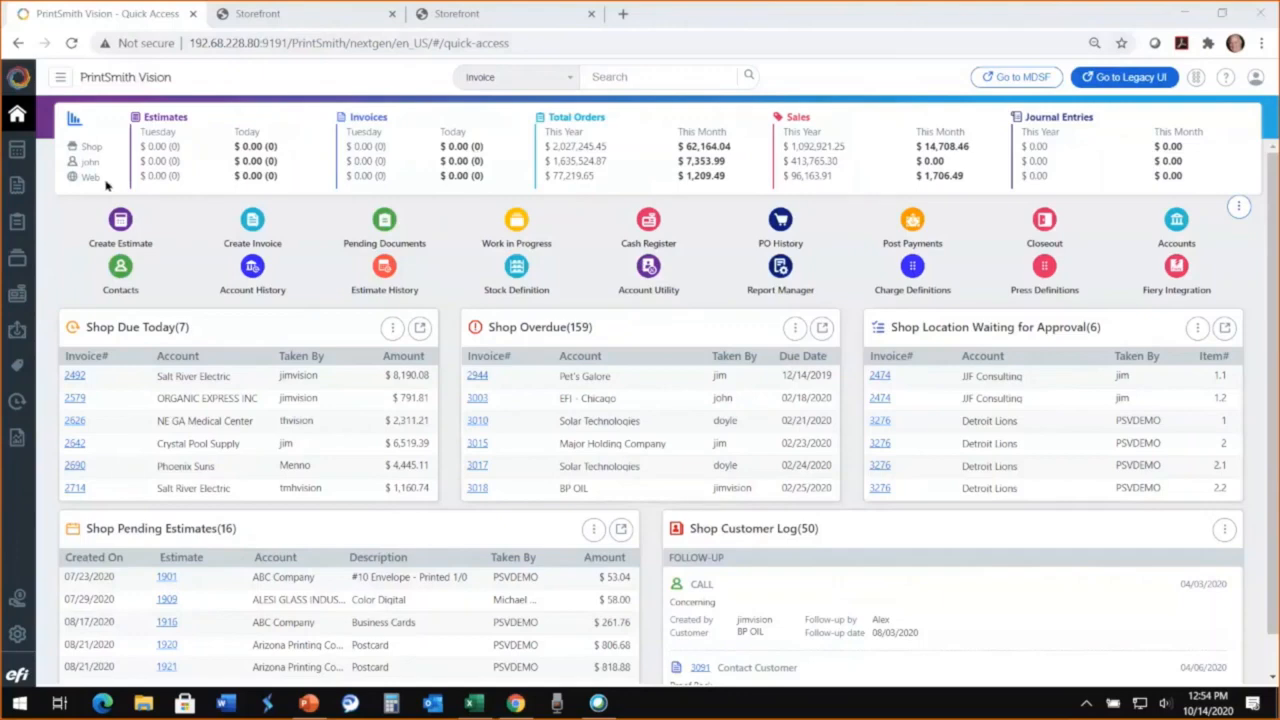
Step: View the Shorefront Realty storefront page and return to the PrintSmith Vision Quick Access dashboard
{"action": "left_click", "coordinate": [464, 17]}
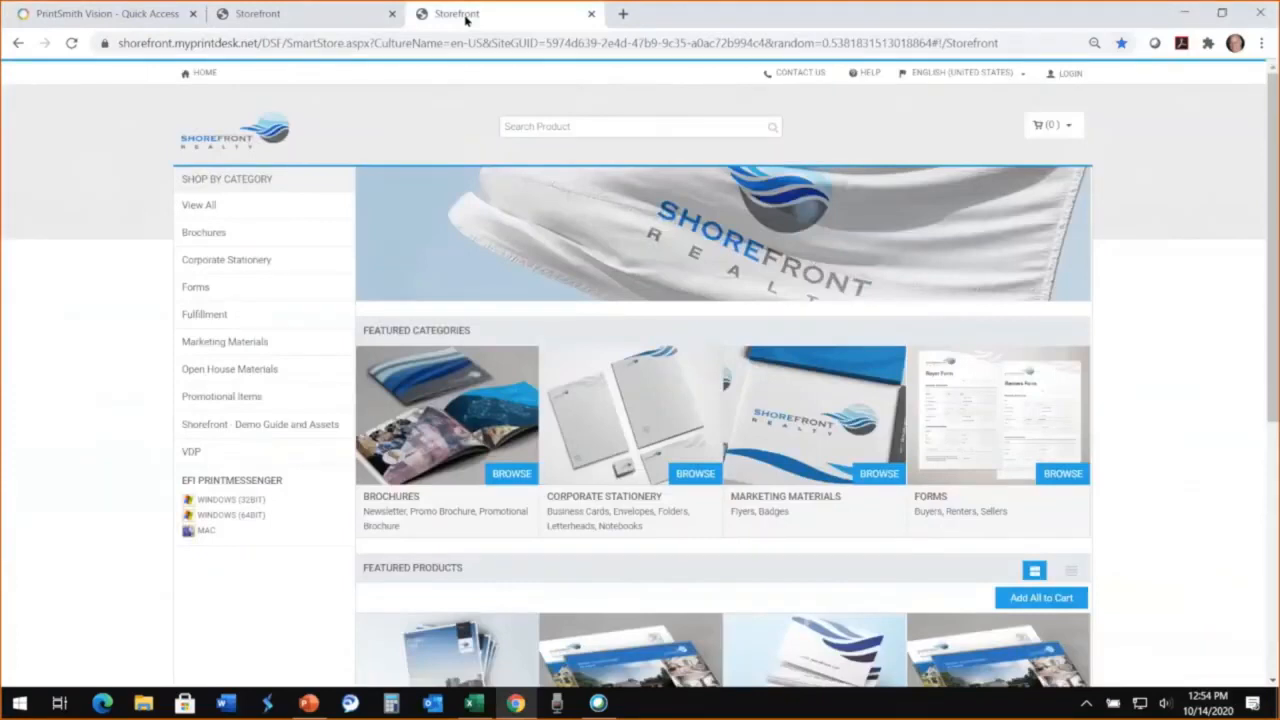
{"action": "left_click", "coordinate": [120, 18]}
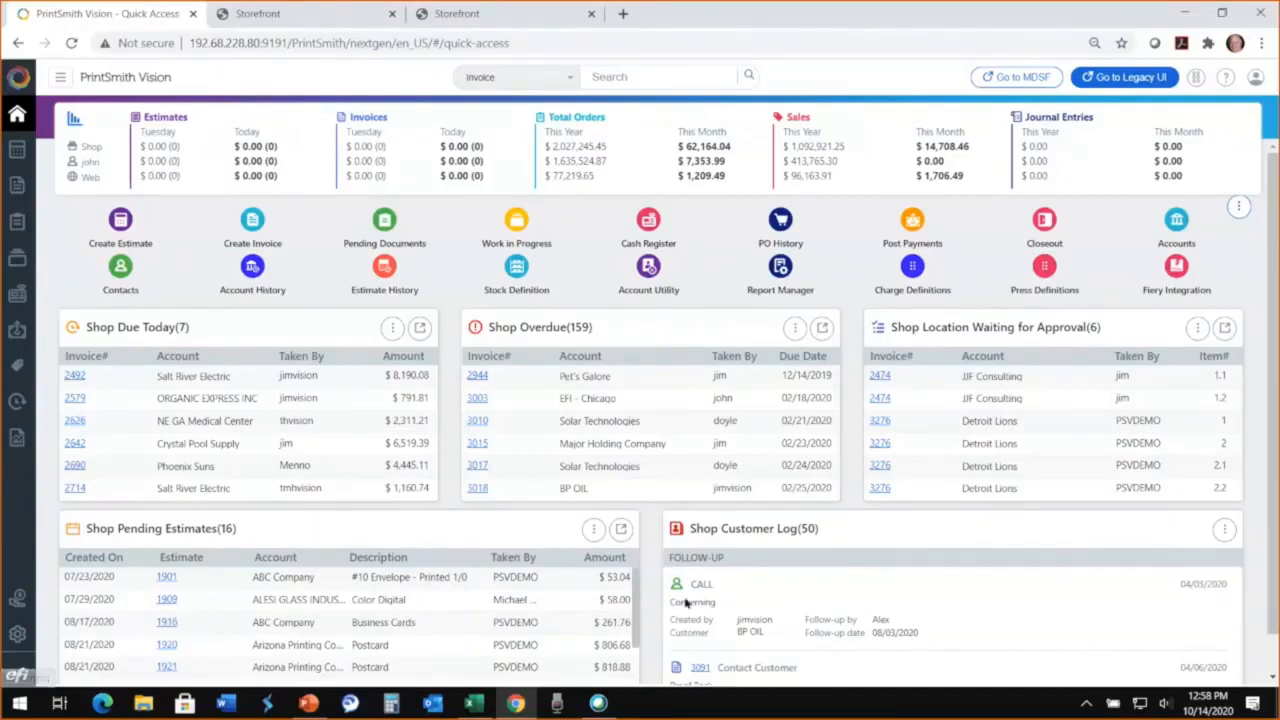
Step: Look through the follow-up entries in the Shop Customer Log on the dashboard
{"action": "scroll", "coordinate": [878, 588], "scroll_direction": "down", "scroll_amount": 5}
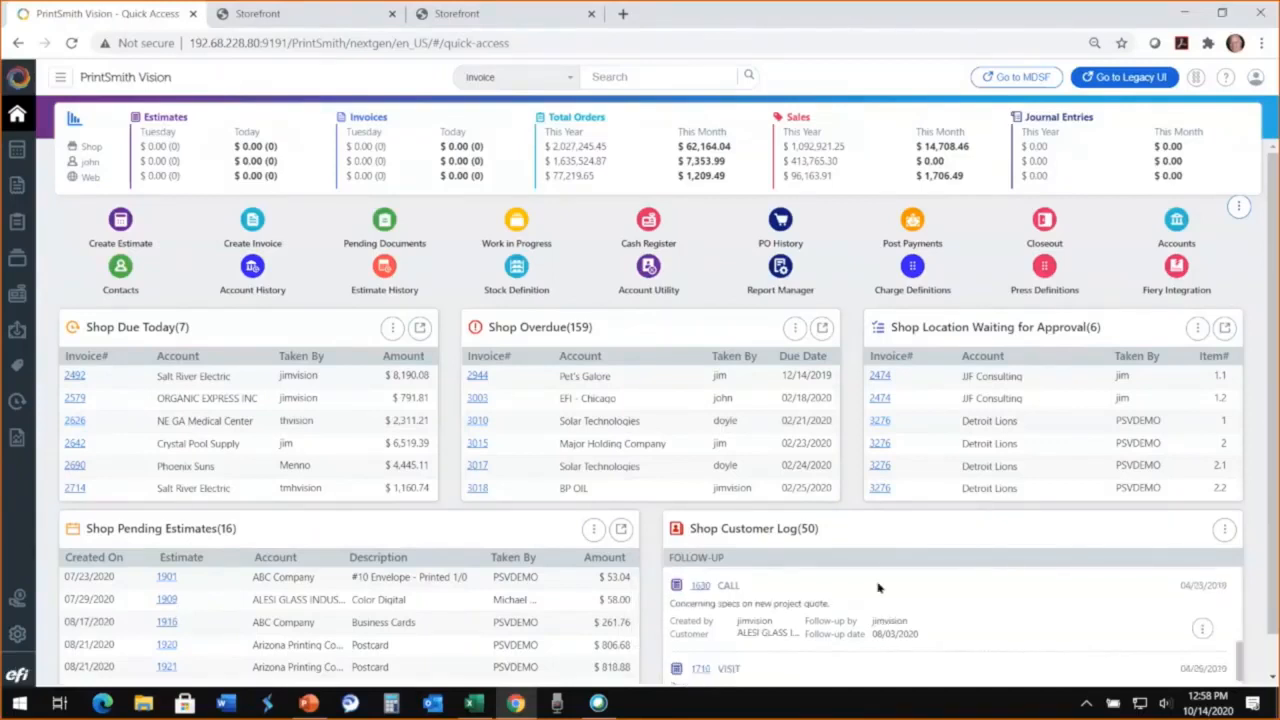
{"action": "scroll", "coordinate": [878, 588], "scroll_direction": "up", "scroll_amount": 3}
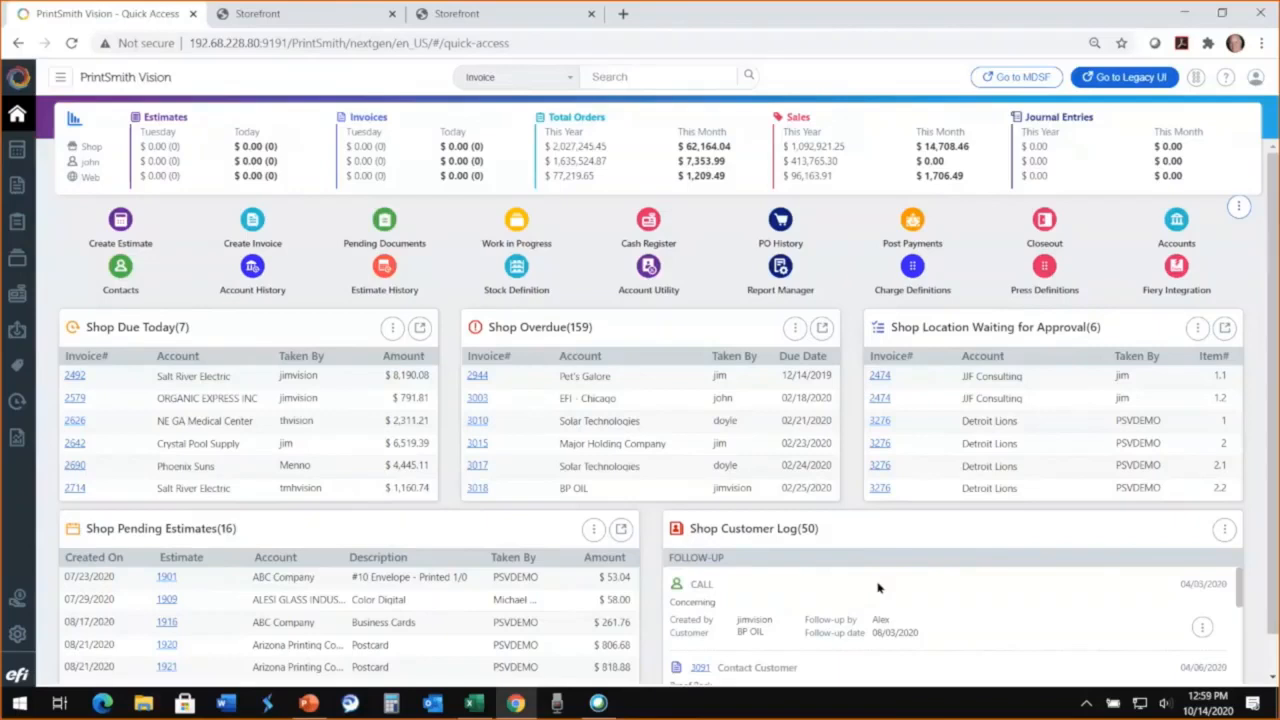
{"action": "scroll", "coordinate": [878, 588], "scroll_direction": "down", "scroll_amount": 1}
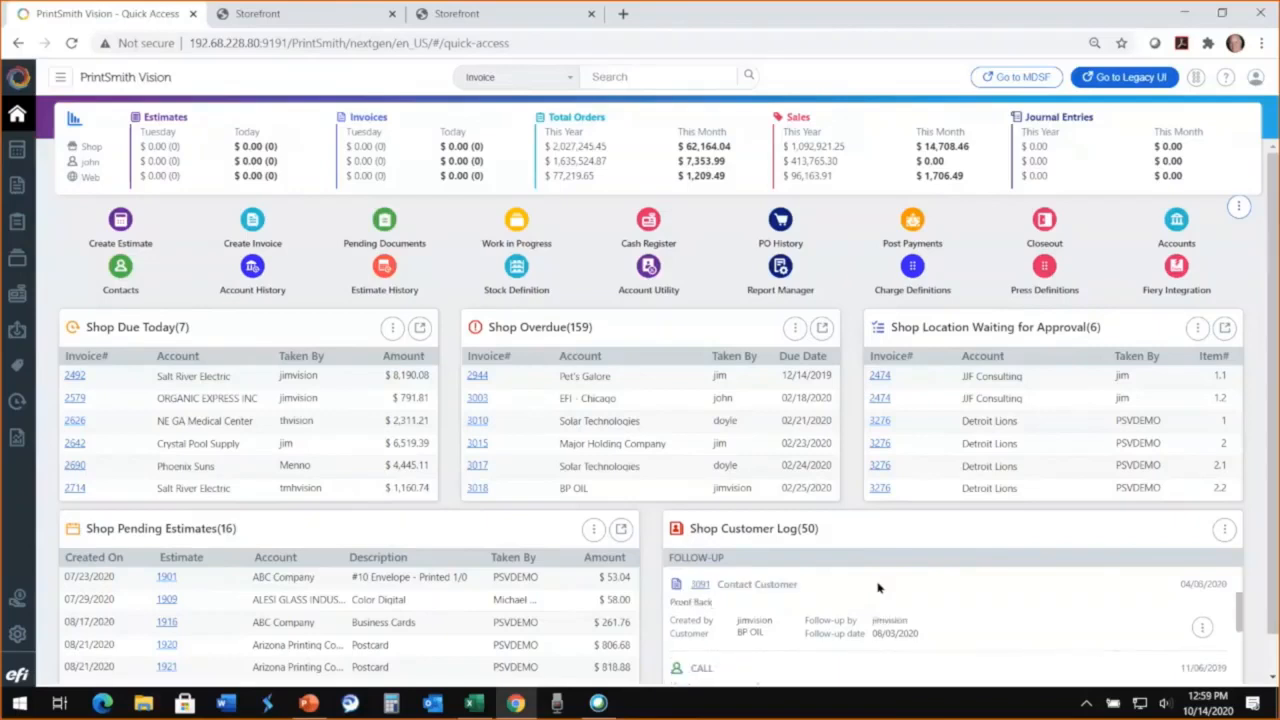
{"action": "scroll", "coordinate": [878, 588], "scroll_direction": "down", "scroll_amount": 1}
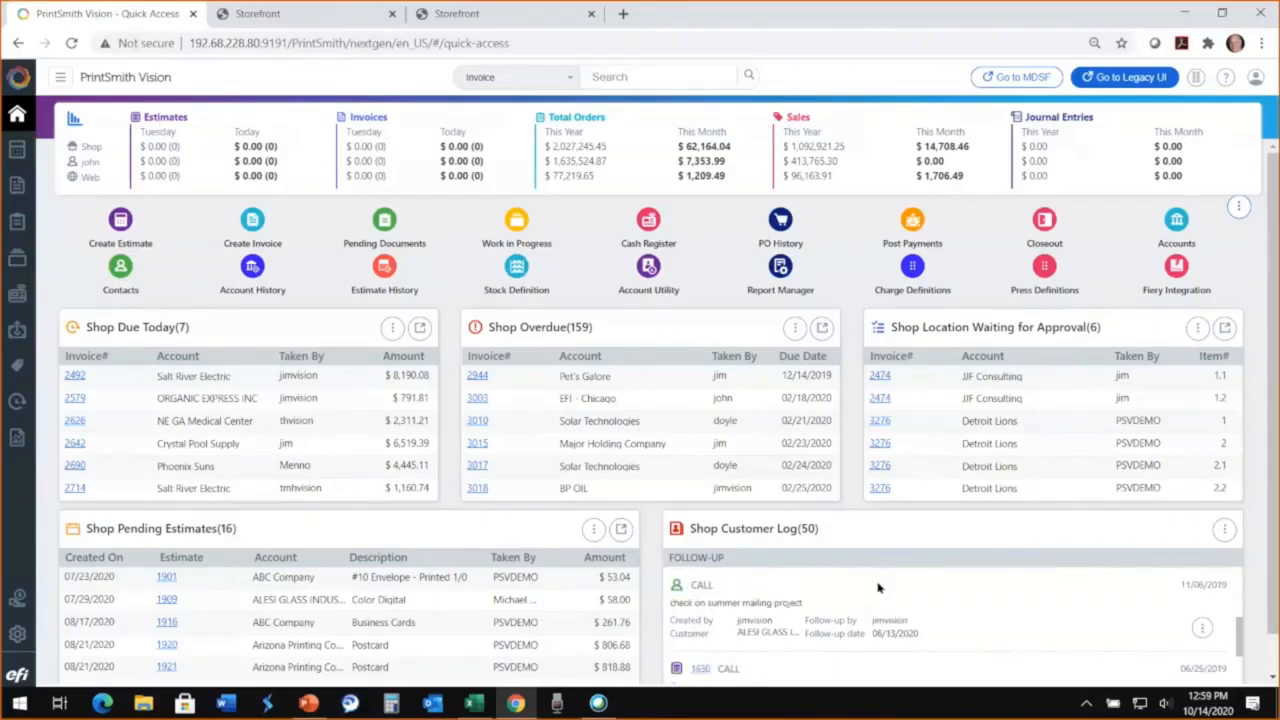
{"action": "scroll", "coordinate": [878, 588], "scroll_direction": "down", "scroll_amount": 5}
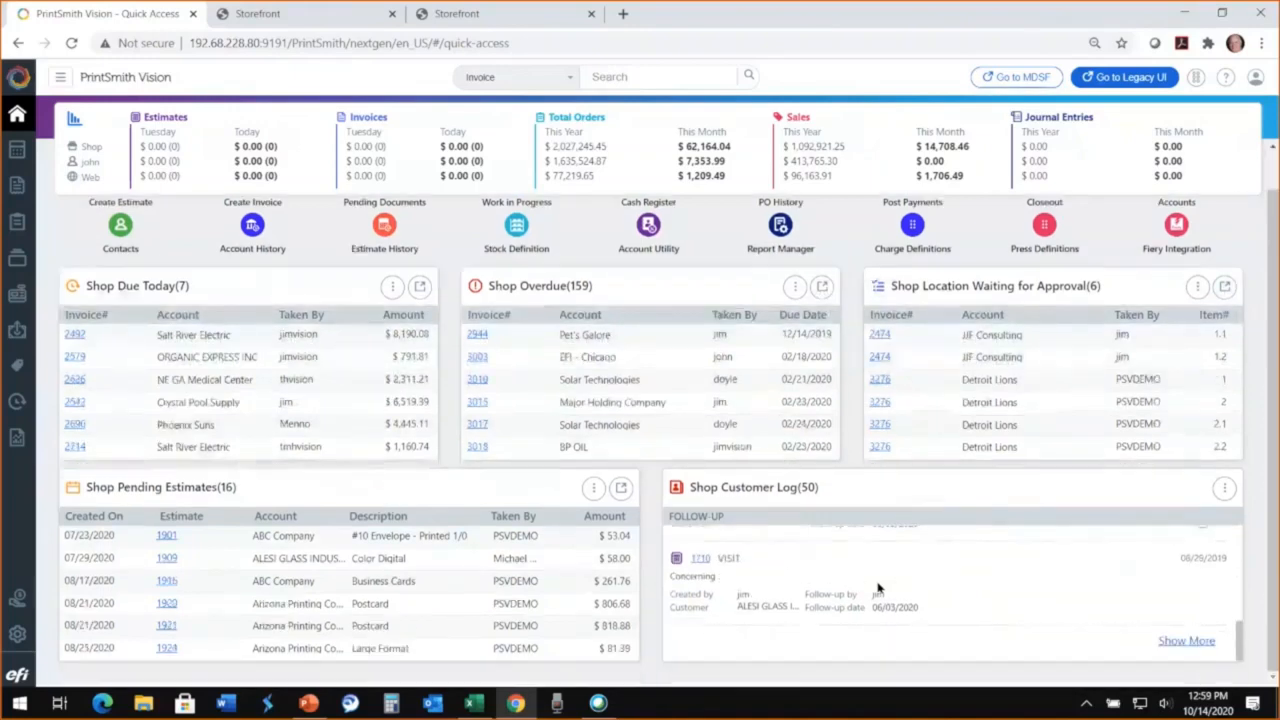
{"action": "scroll", "coordinate": [878, 588], "scroll_direction": "up", "scroll_amount": 5}
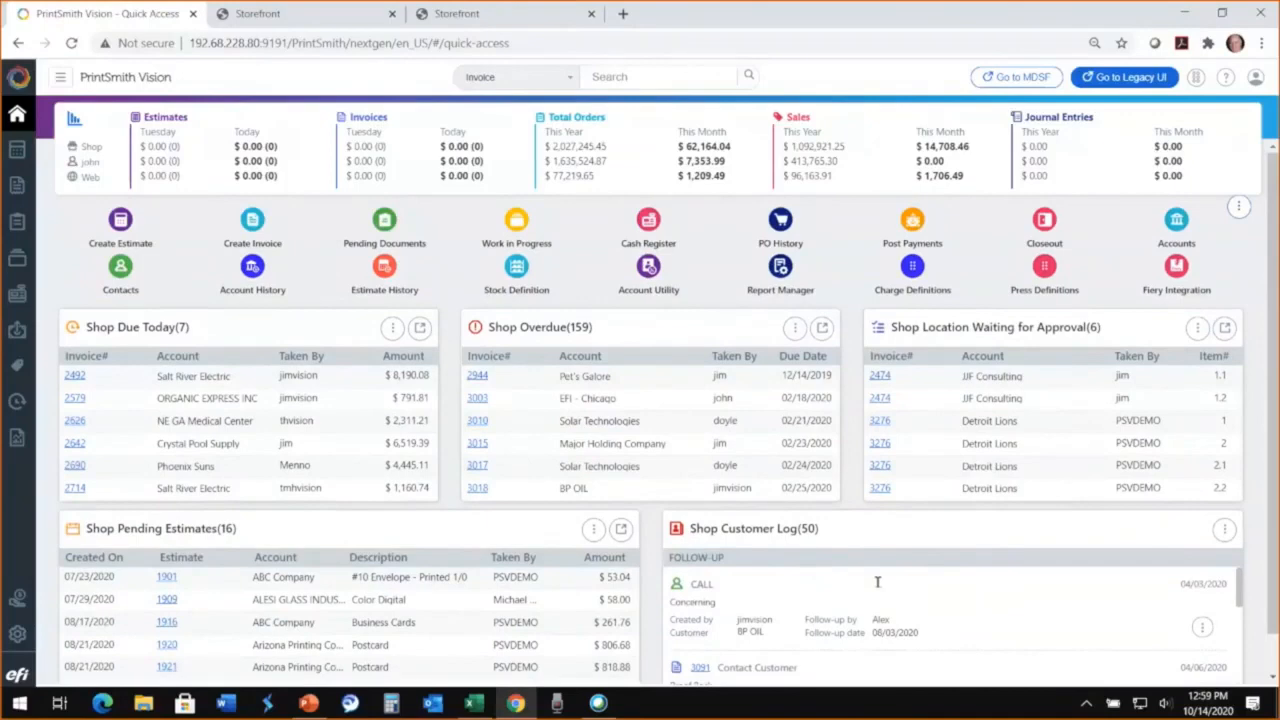
Step: Open the EFI - Chicago account from the accounts list and inspect its current outstanding breakdown chart
{"action": "left_click", "coordinate": [1182, 222]}
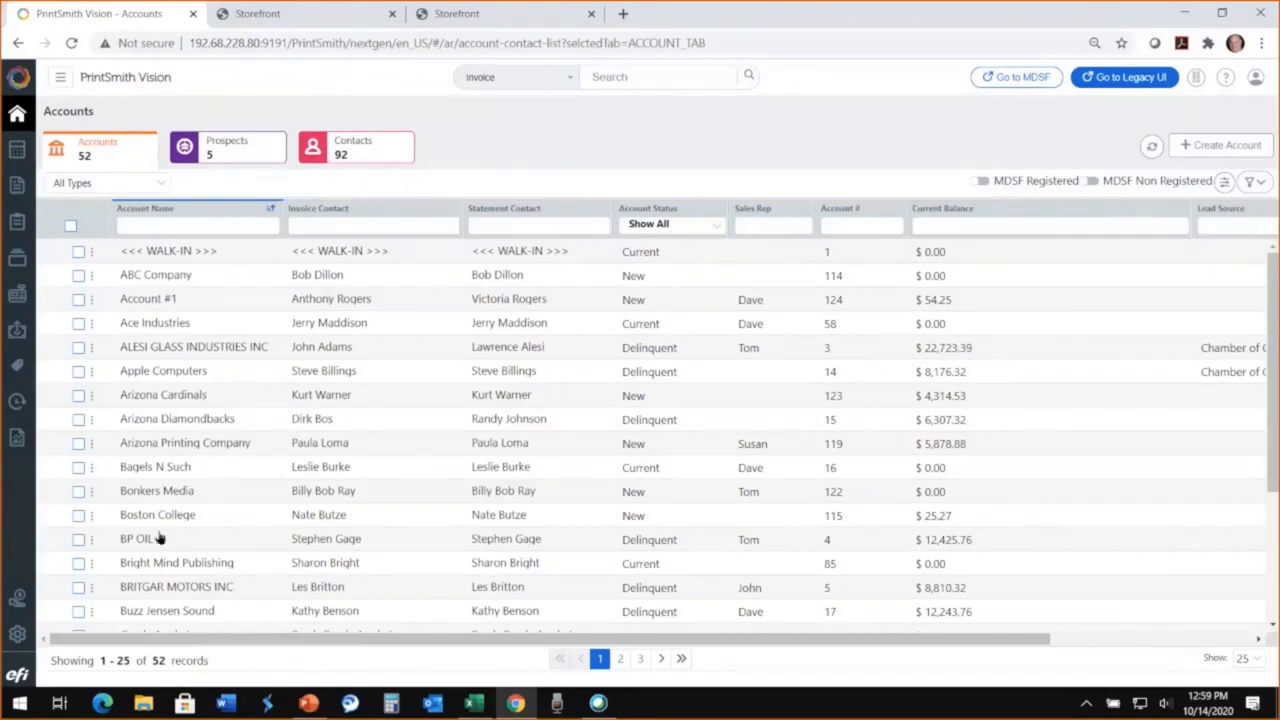
{"action": "scroll", "coordinate": [160, 540], "scroll_direction": "down", "scroll_amount": 3}
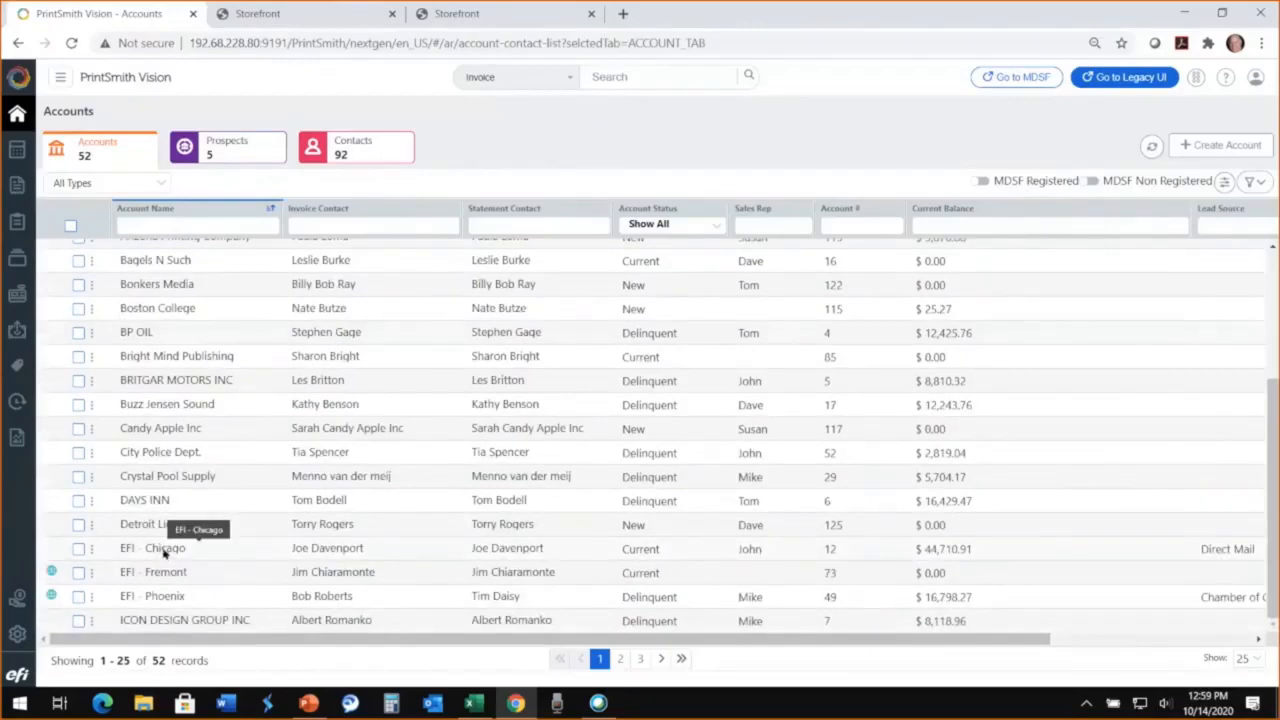
{"action": "left_click", "coordinate": [163, 549]}
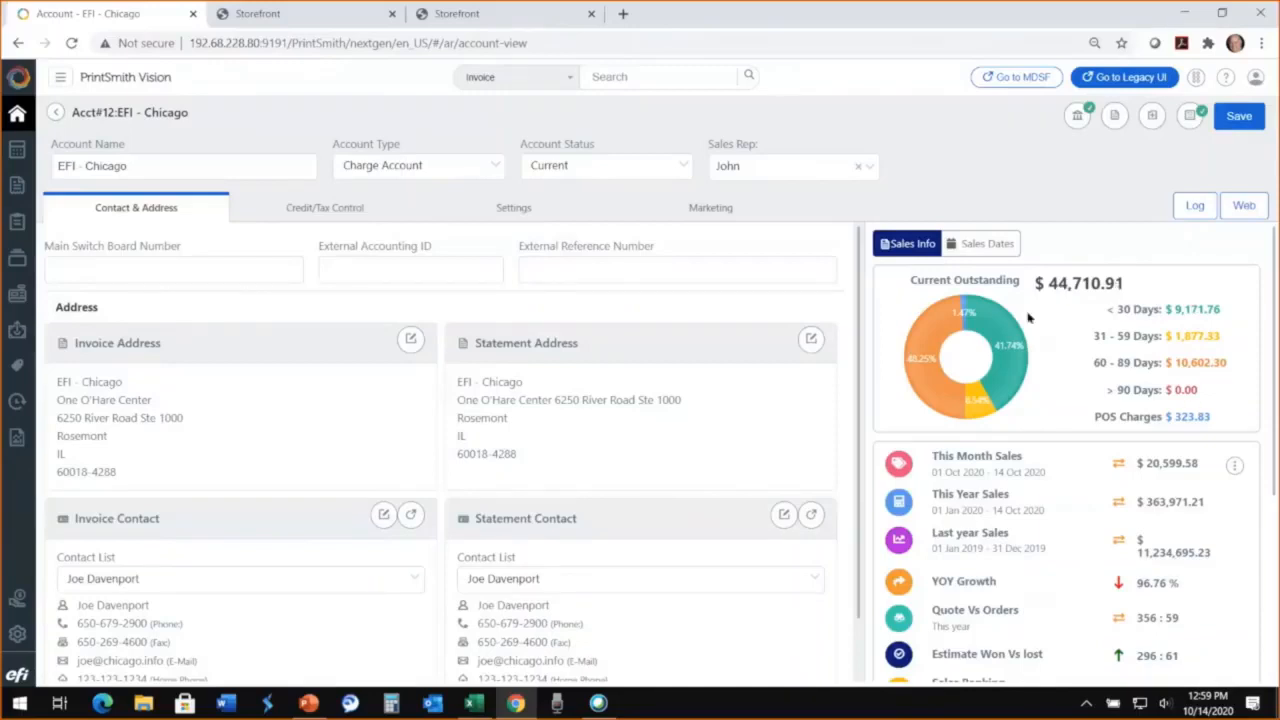
{"action": "mouse_move", "coordinate": [976, 418]}
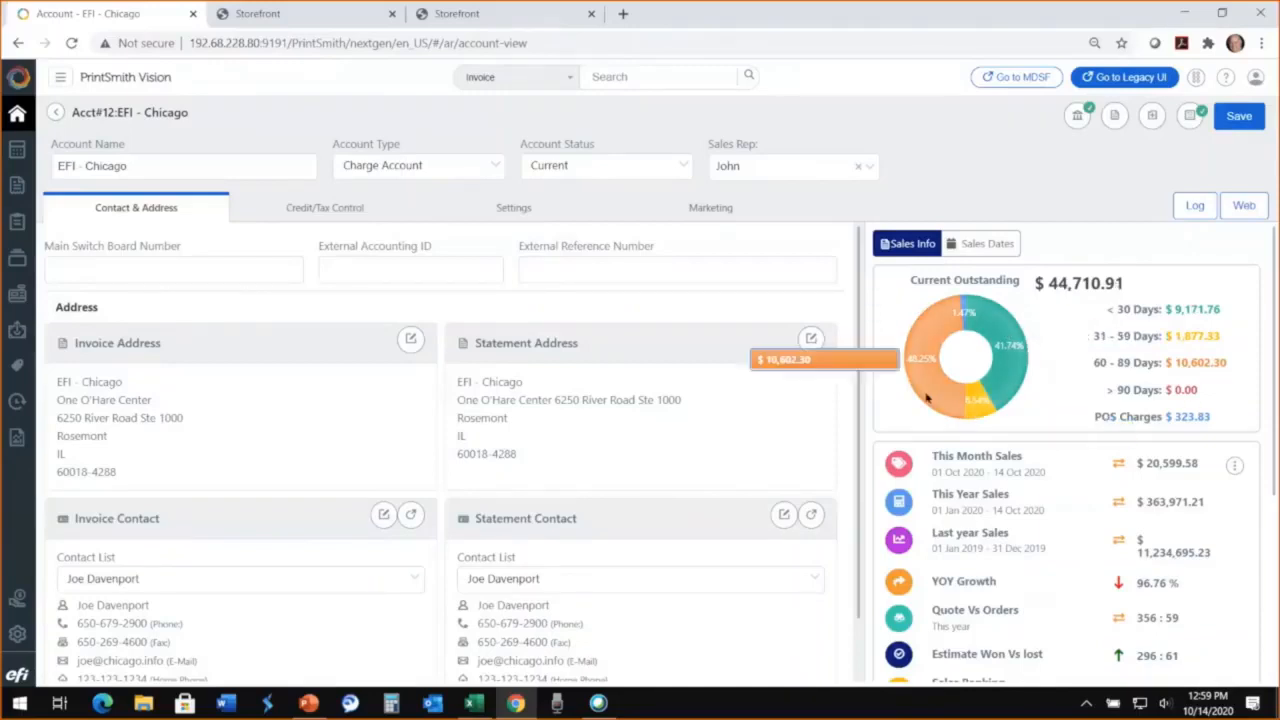
{"action": "mouse_move", "coordinate": [997, 307]}
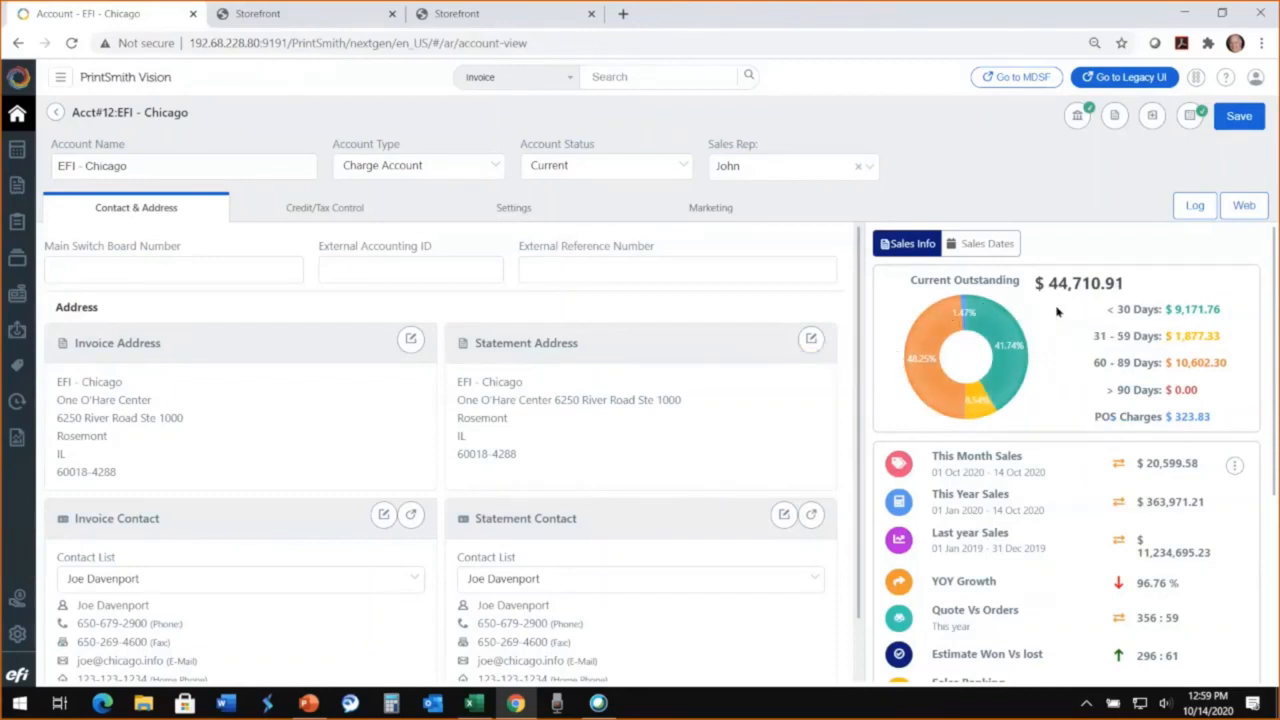
Step: Review the account's sales figures and compare its order trend over 1Y, 6M, 3M and 1M, ending with the 1Y view
{"action": "scroll", "coordinate": [1074, 494], "scroll_direction": "down", "scroll_amount": 3}
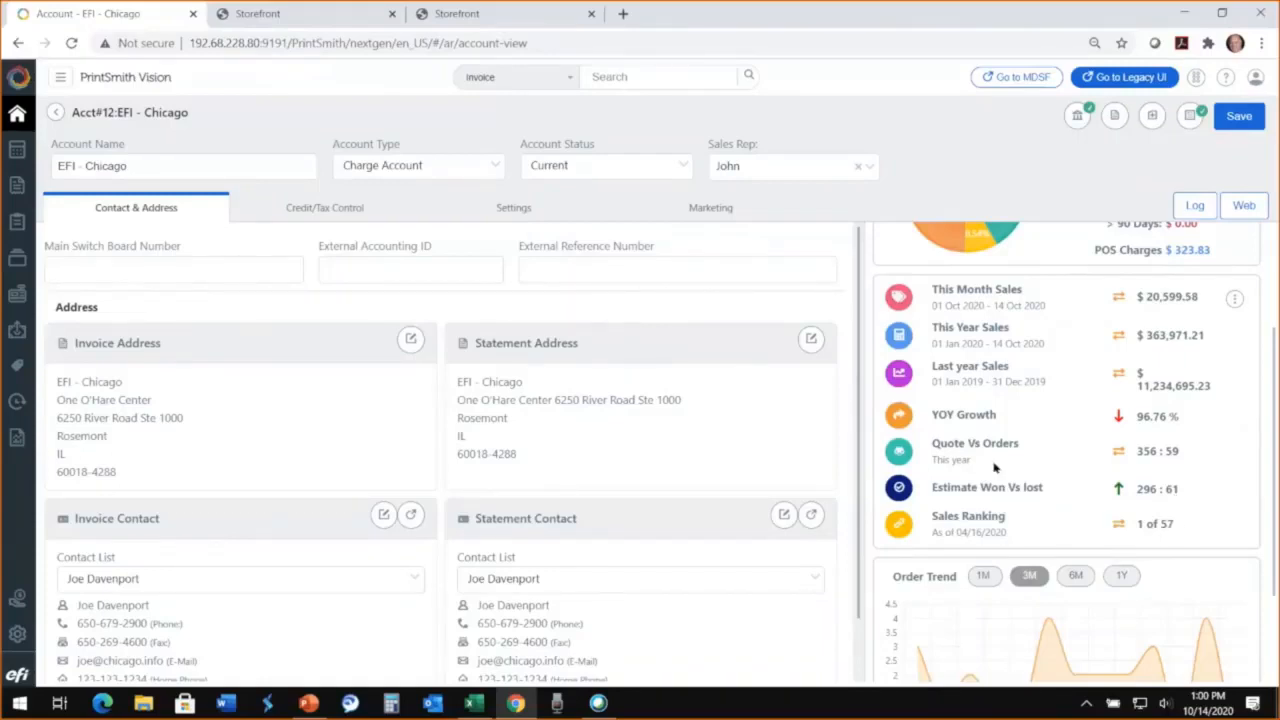
{"action": "scroll", "coordinate": [994, 467], "scroll_direction": "down", "scroll_amount": 2}
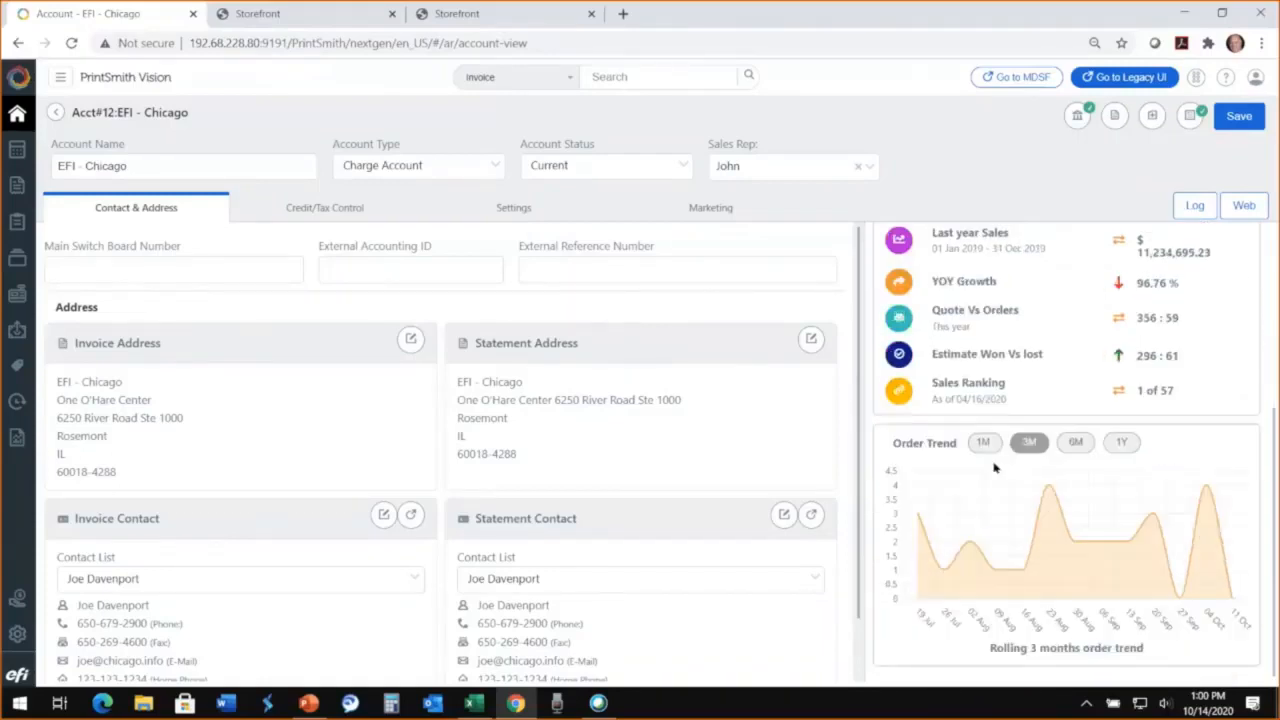
{"action": "left_click", "coordinate": [1128, 445]}
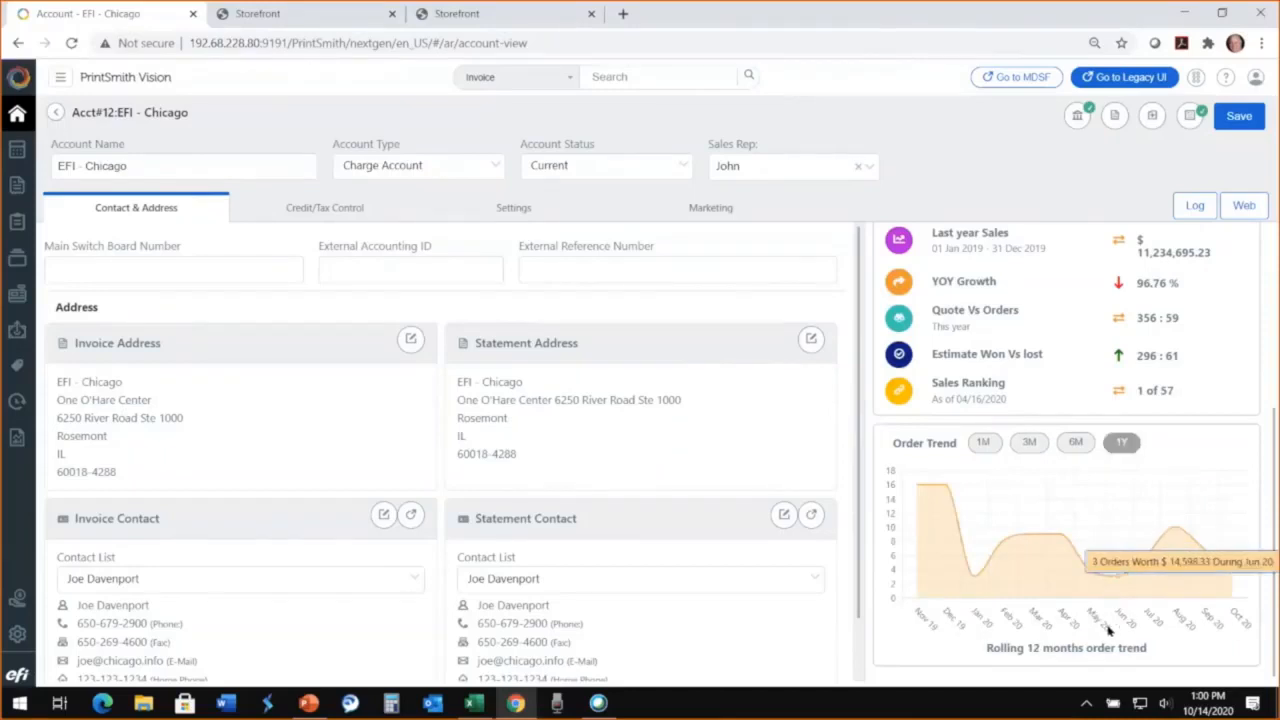
{"action": "left_click", "coordinate": [1075, 442]}
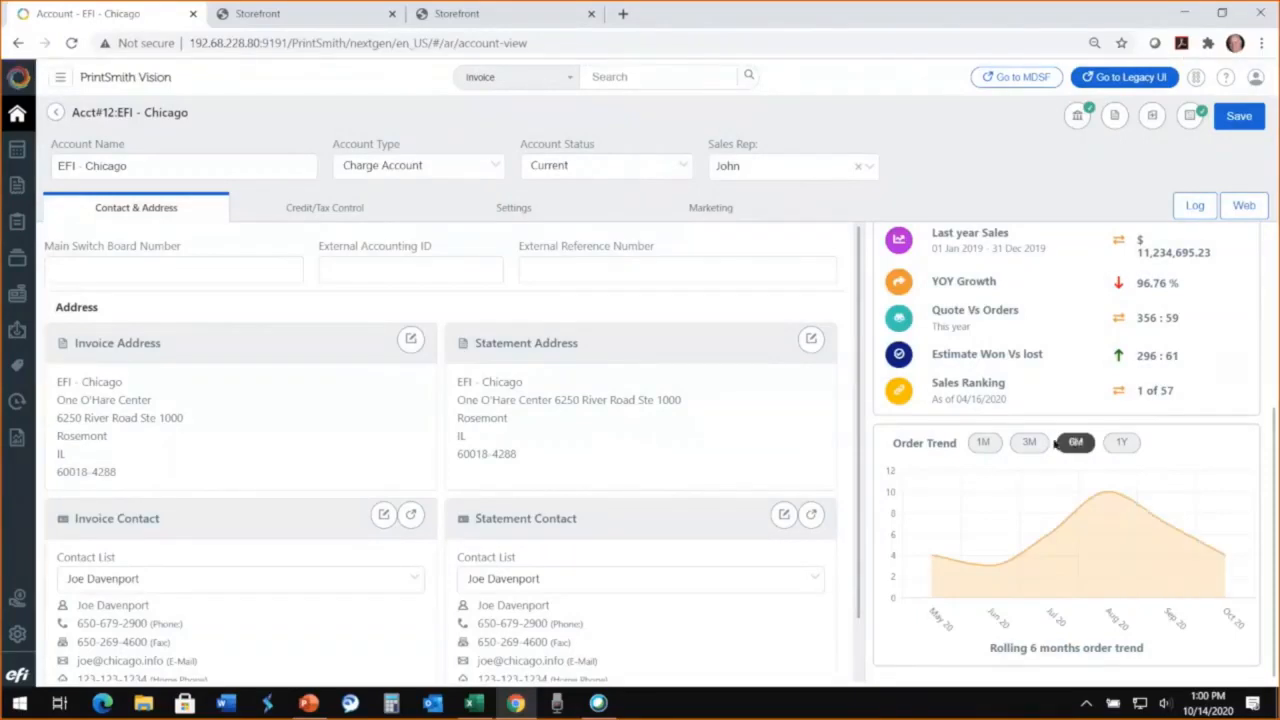
{"action": "left_click", "coordinate": [1029, 442]}
{"action": "left_click", "coordinate": [985, 443]}
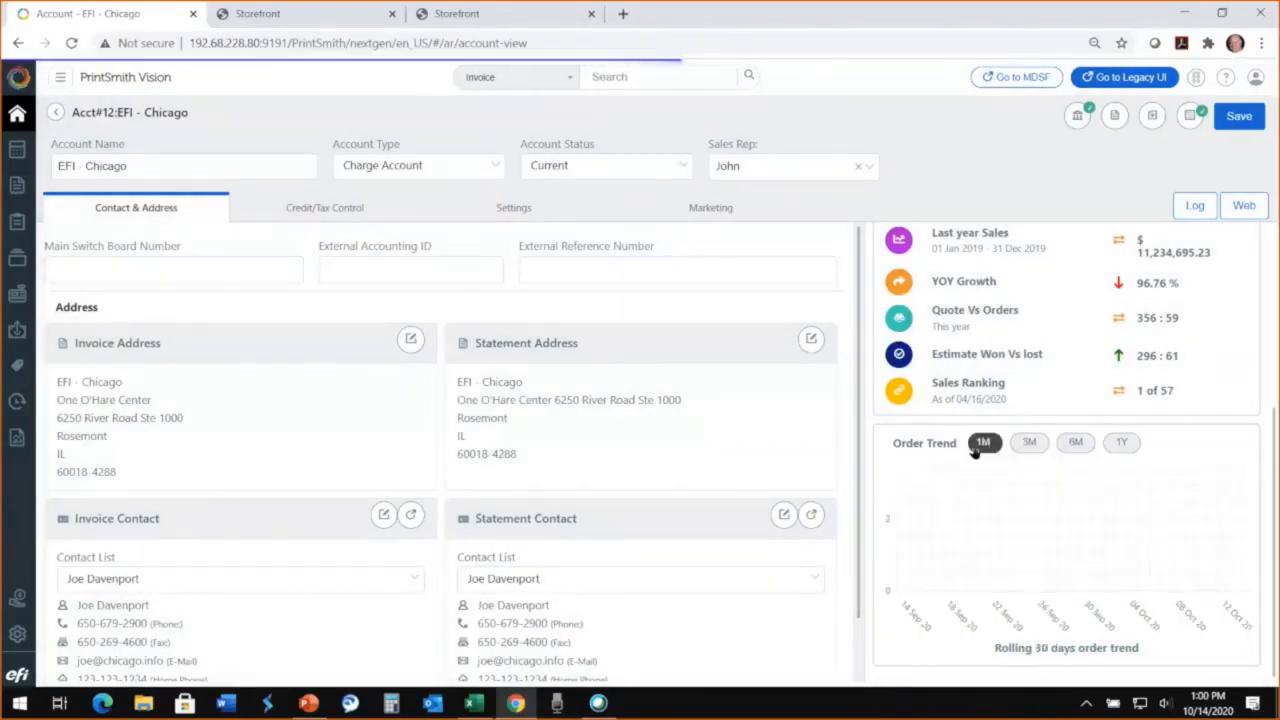
{"action": "left_click", "coordinate": [1121, 444]}
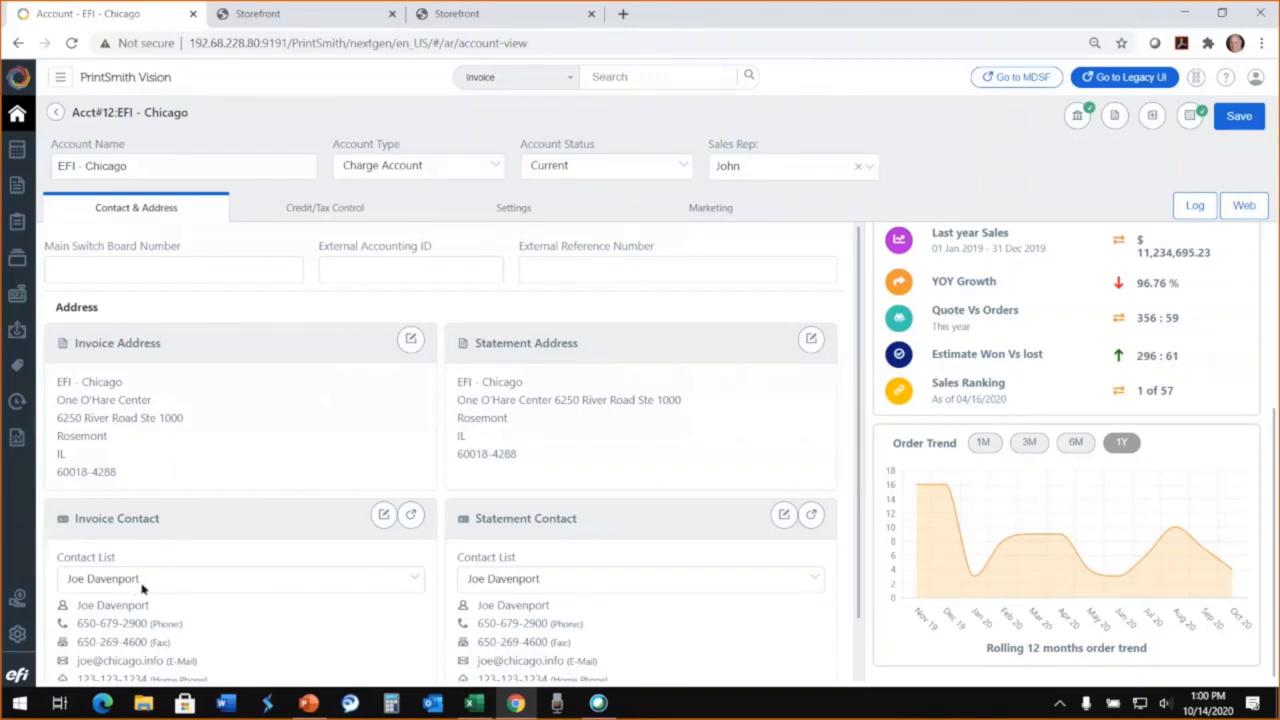
Step: Change the account's statement contact to the other listed contact and view the Credit/Tax Control settings
{"action": "left_click", "coordinate": [510, 587]}
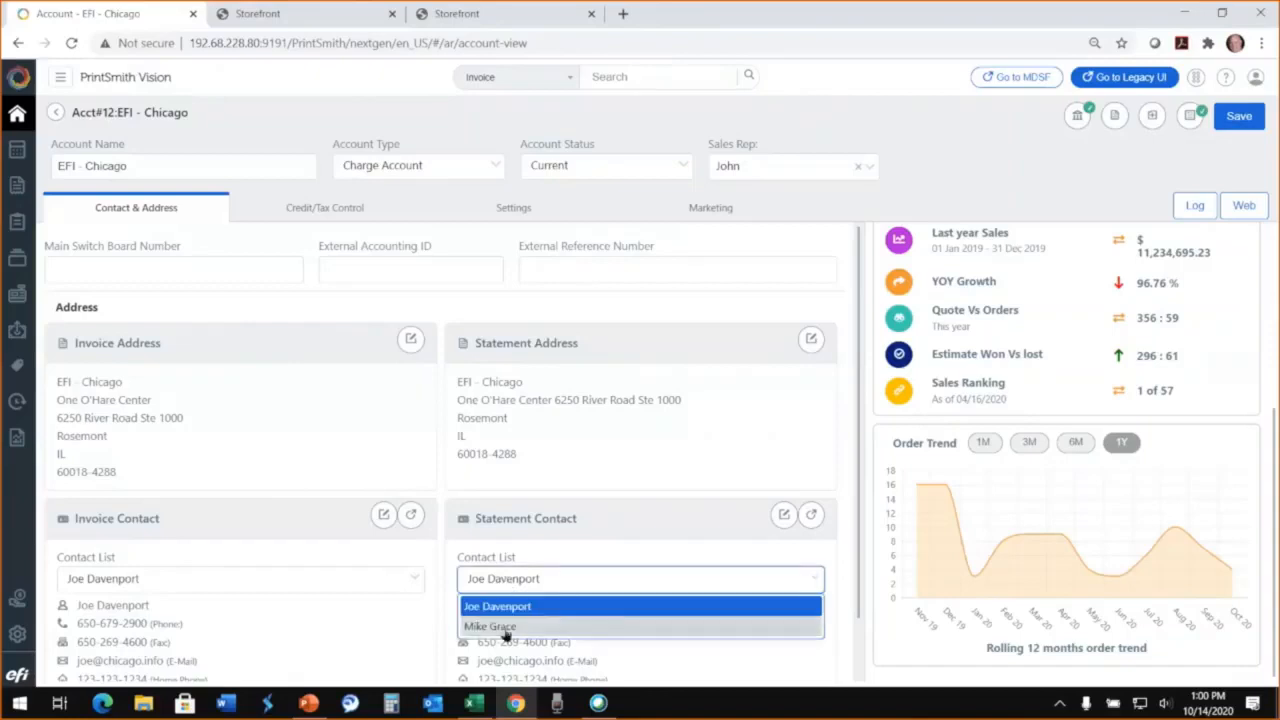
{"action": "left_click", "coordinate": [506, 627]}
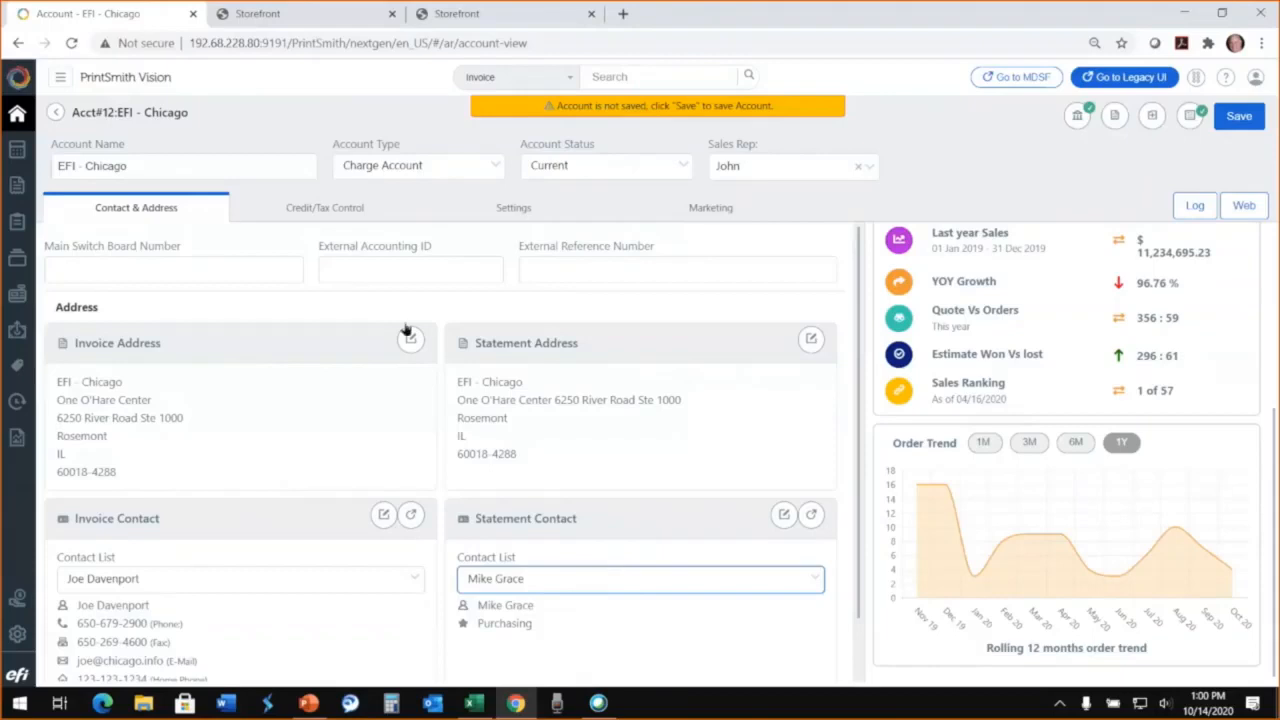
{"action": "left_click", "coordinate": [290, 210]}
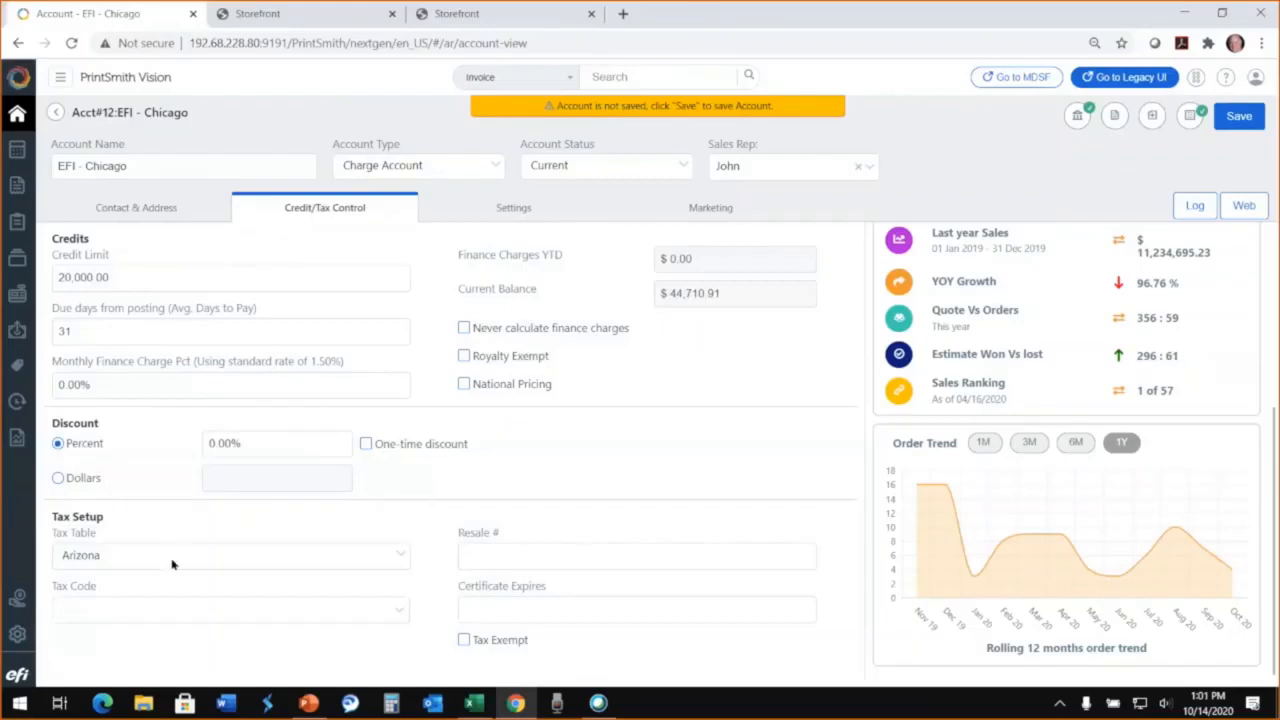
Step: Toggle the account's PO required on Invoice and Do NOT generate statements options on and off, and return home, discarding the unsaved changes
{"action": "left_click", "coordinate": [507, 210]}
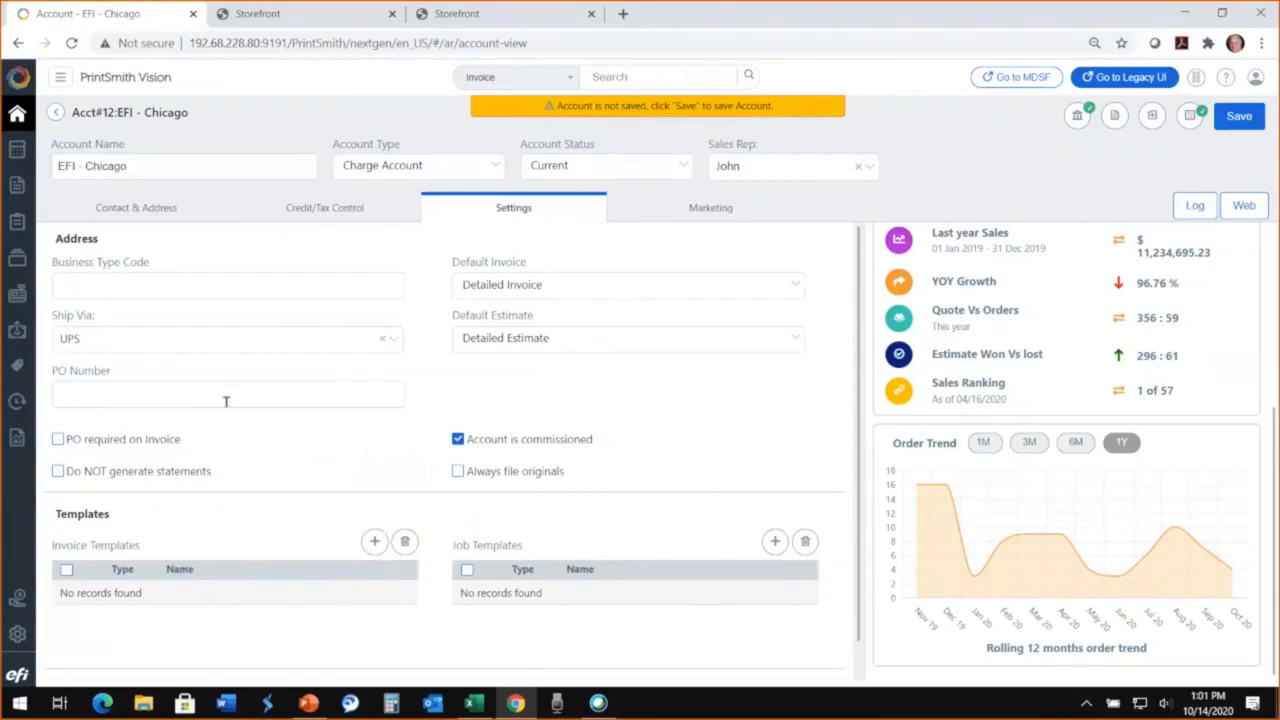
{"action": "left_click", "coordinate": [59, 443]}
{"action": "left_click", "coordinate": [59, 443]}
{"action": "left_click", "coordinate": [61, 479]}
{"action": "left_click", "coordinate": [61, 479]}
{"action": "left_click", "coordinate": [22, 118]}
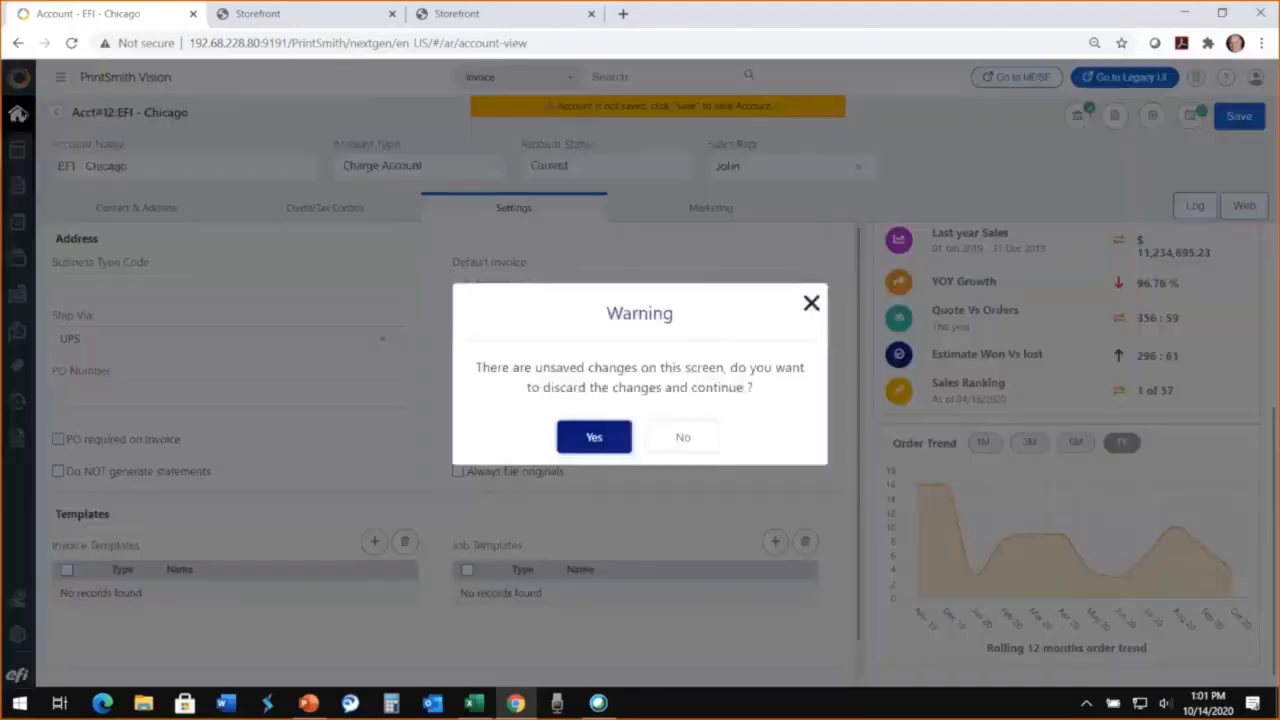
{"action": "left_click", "coordinate": [586, 441]}
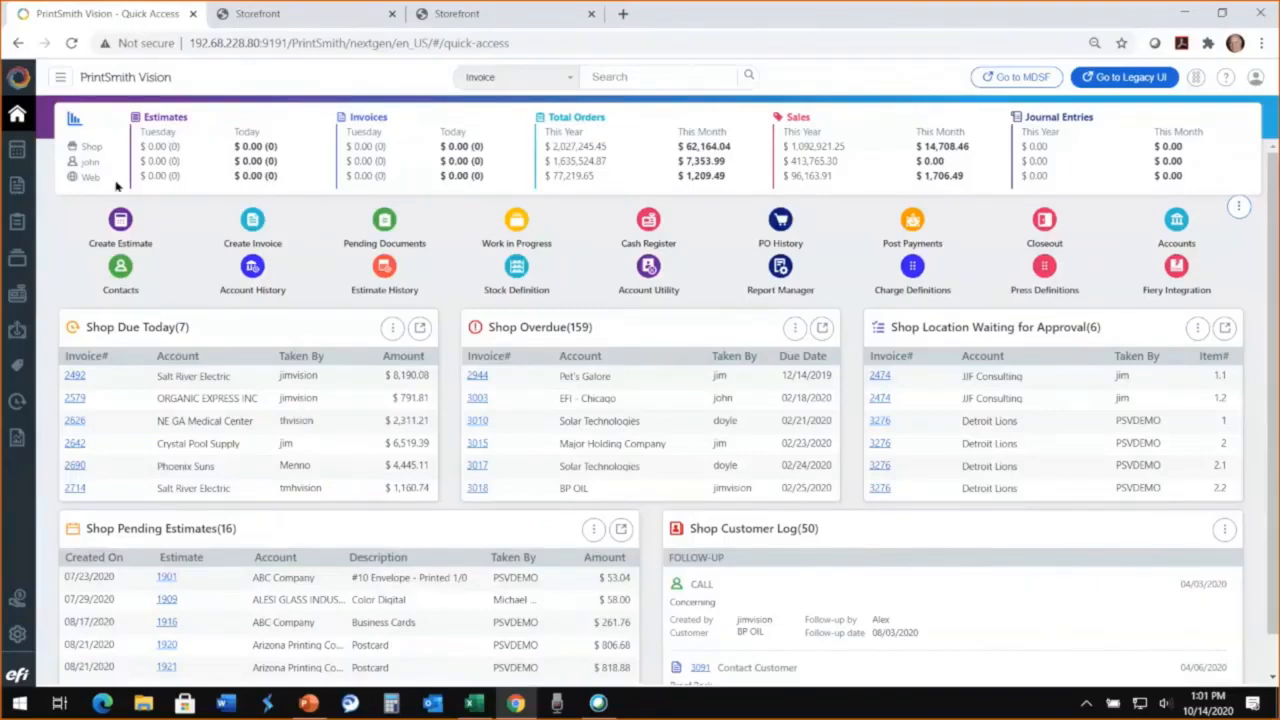
Step: Start a new estimate and search for the customer with "efi" and with "chic"
{"action": "left_click", "coordinate": [122, 222]}
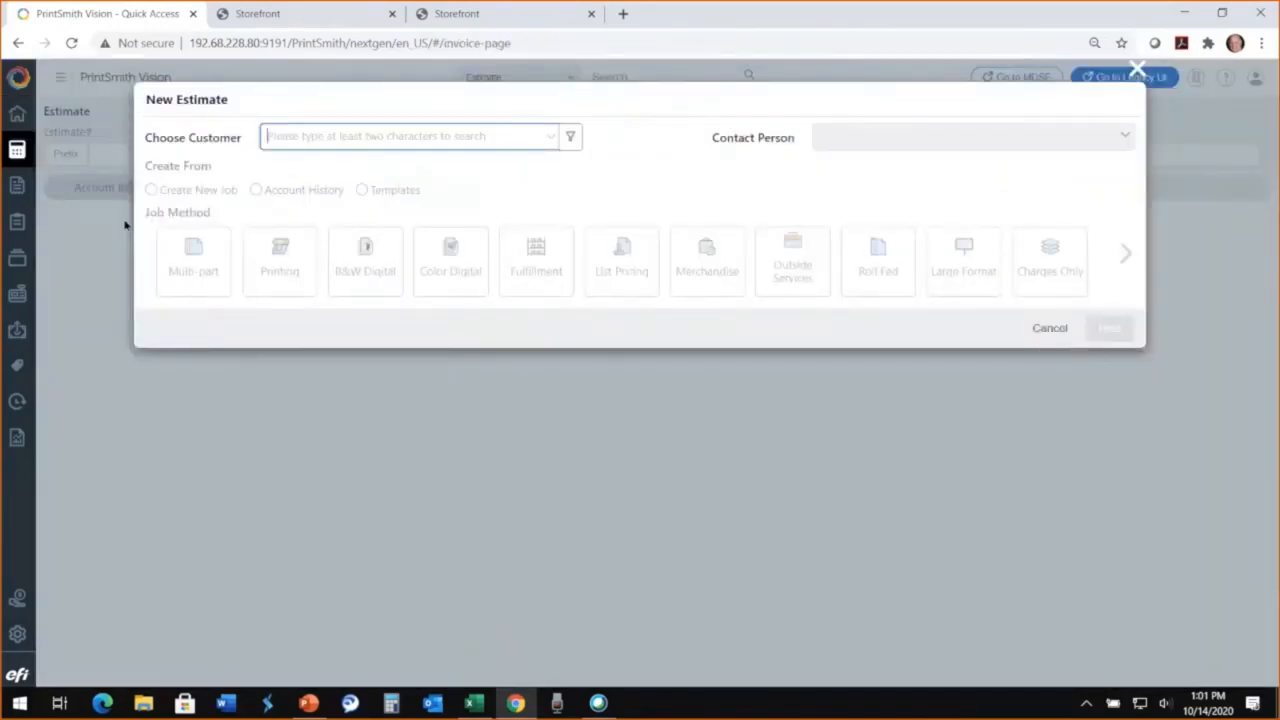
{"action": "type", "text": "efi"}
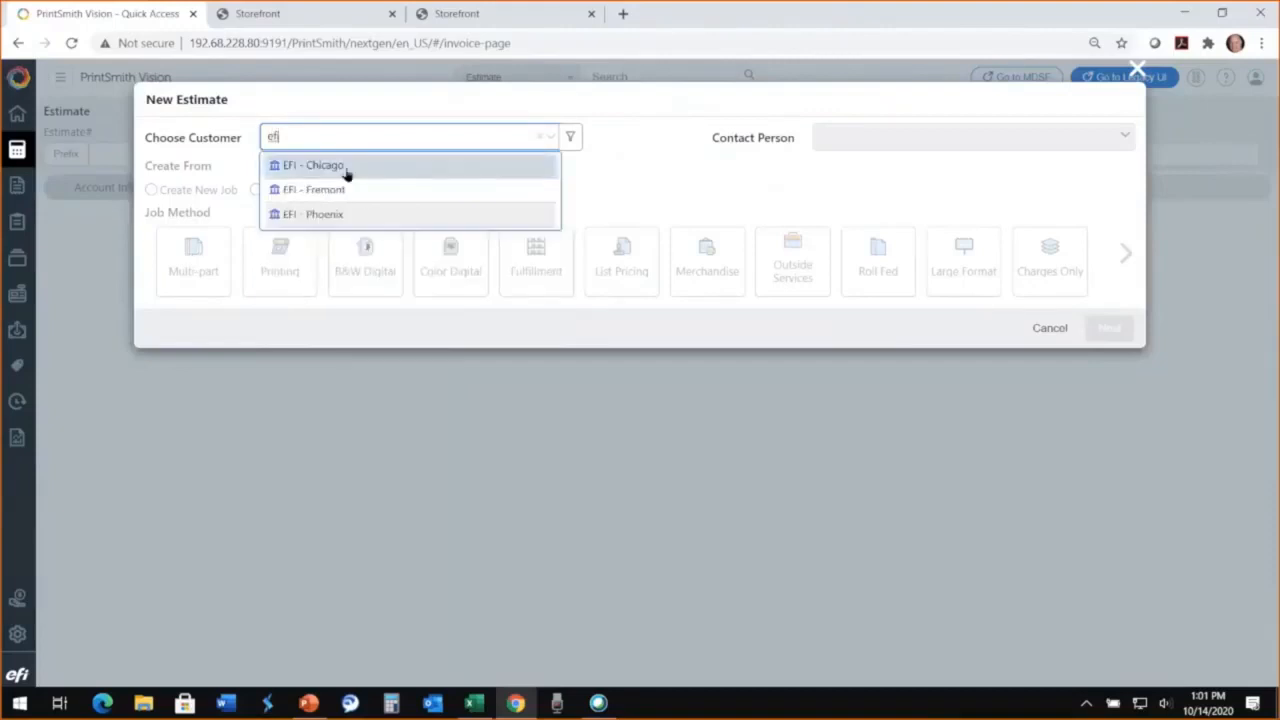
{"action": "left_click_drag", "start_coordinate": [285, 136], "coordinate": [247, 140]}
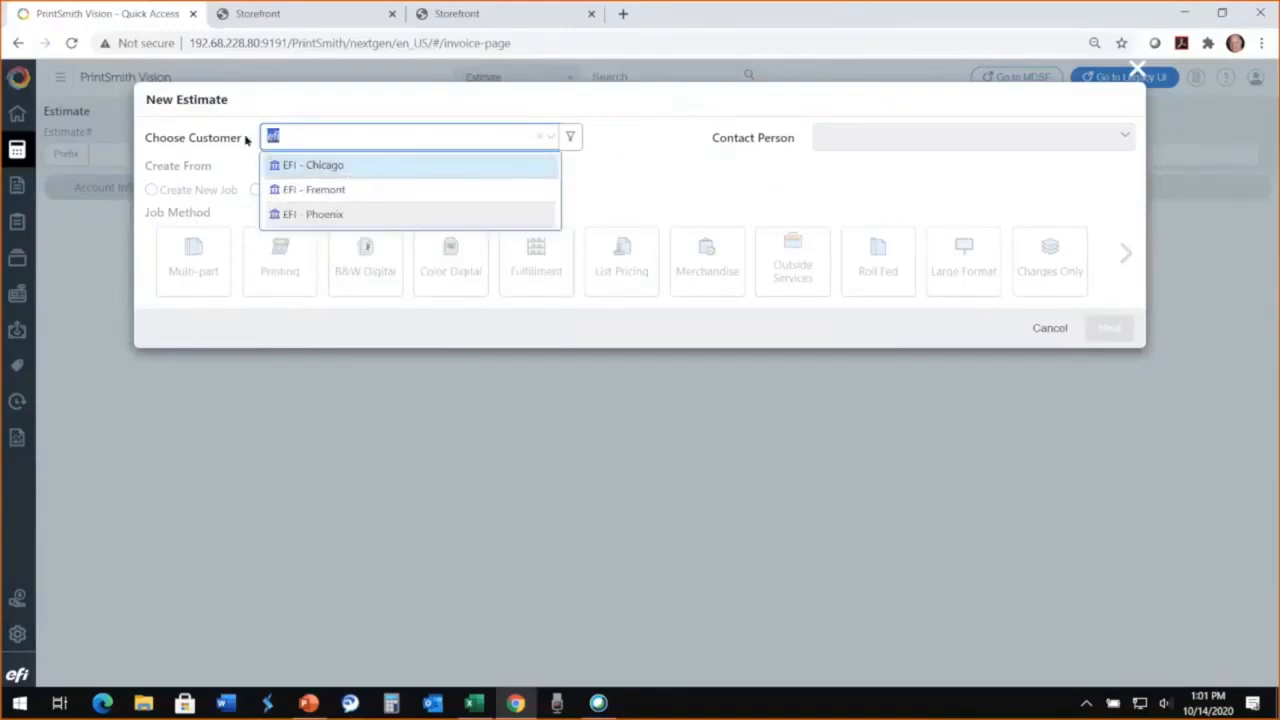
{"action": "type", "text": "chico"}
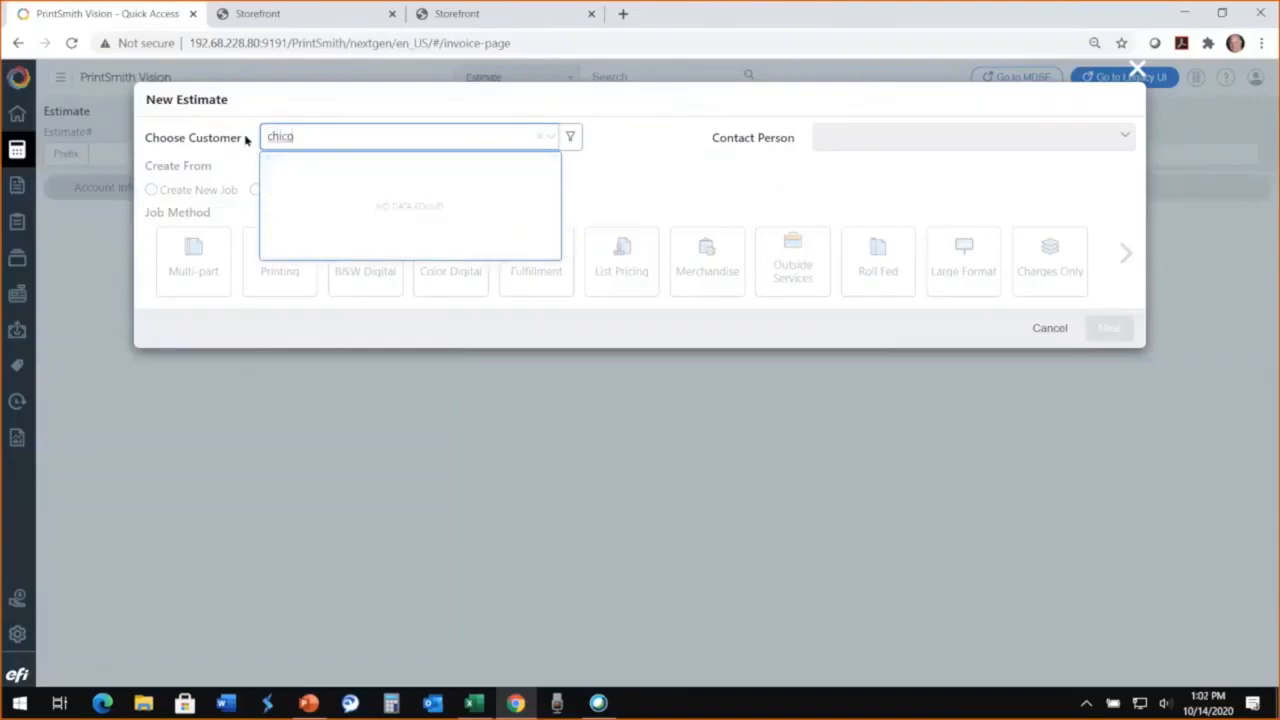
{"action": "key", "text": "BackSpace"}
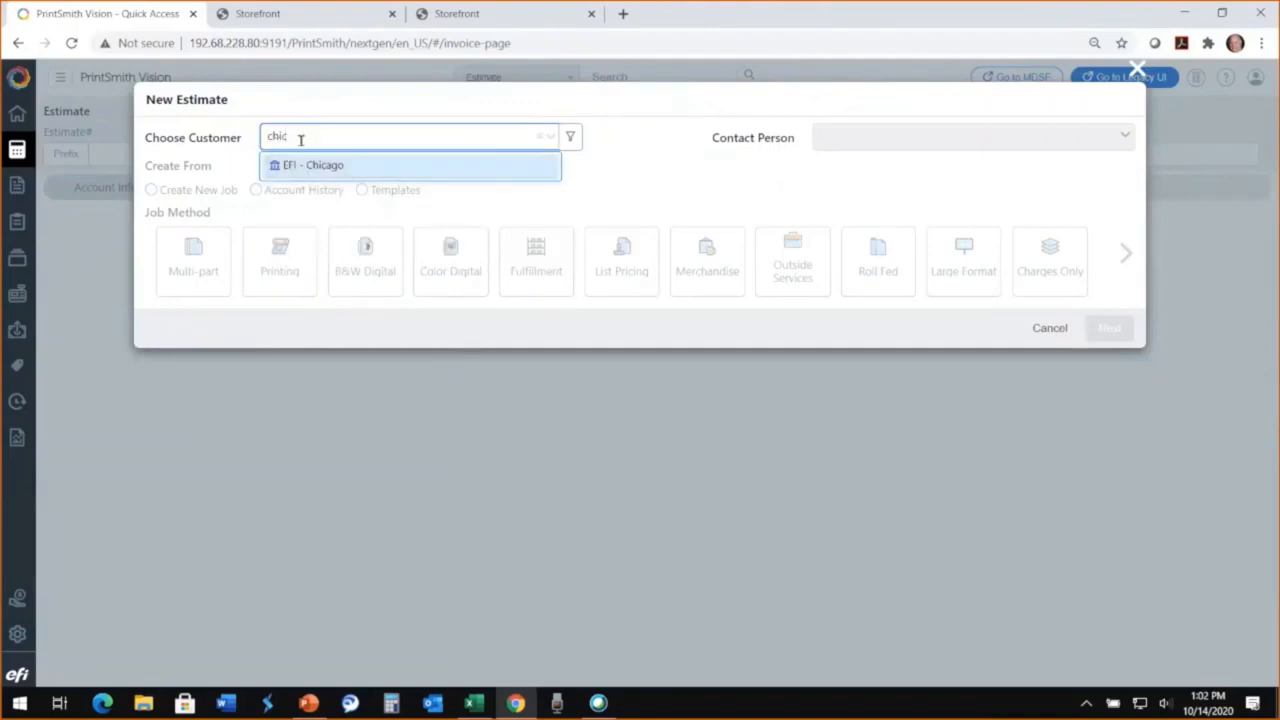
Step: Search for the customer by the contact person's name instead and choose the matching EFI - Chicago entry
{"action": "left_click_drag", "start_coordinate": [296, 137], "coordinate": [251, 139]}
{"action": "key", "text": "BackSpace"}
{"action": "type", "text": "joe d"}
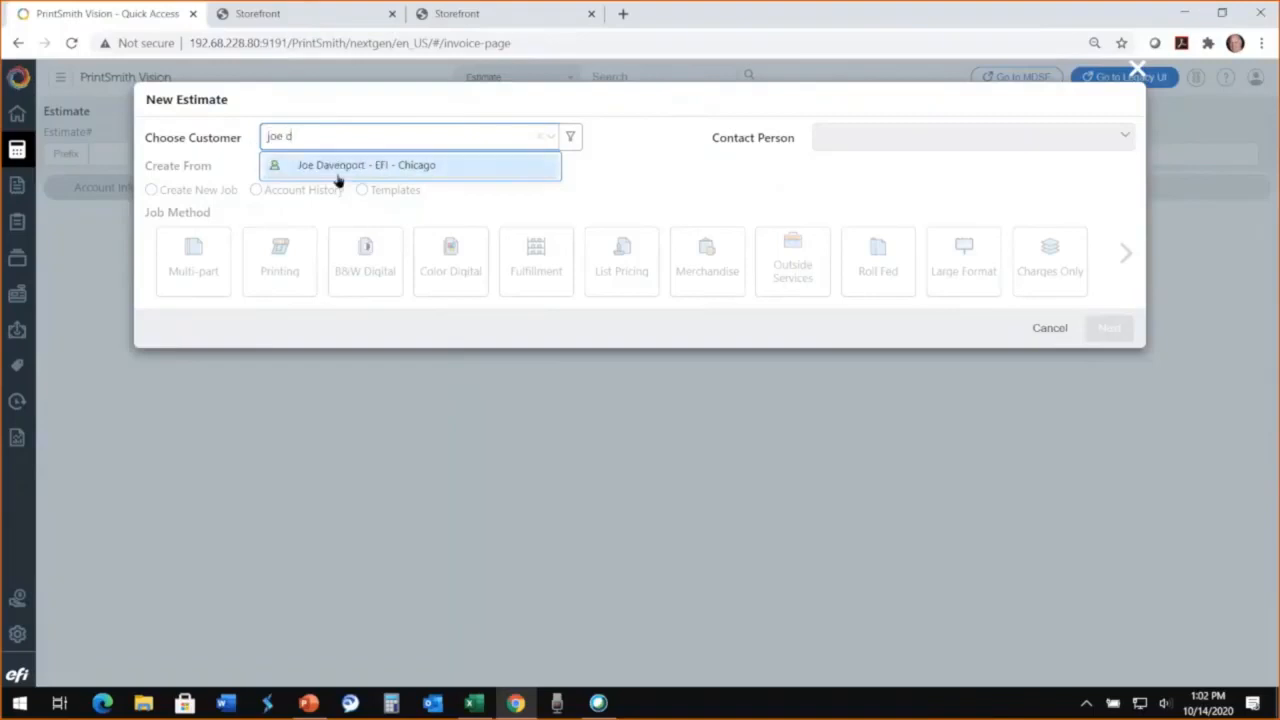
{"action": "left_click", "coordinate": [426, 168]}
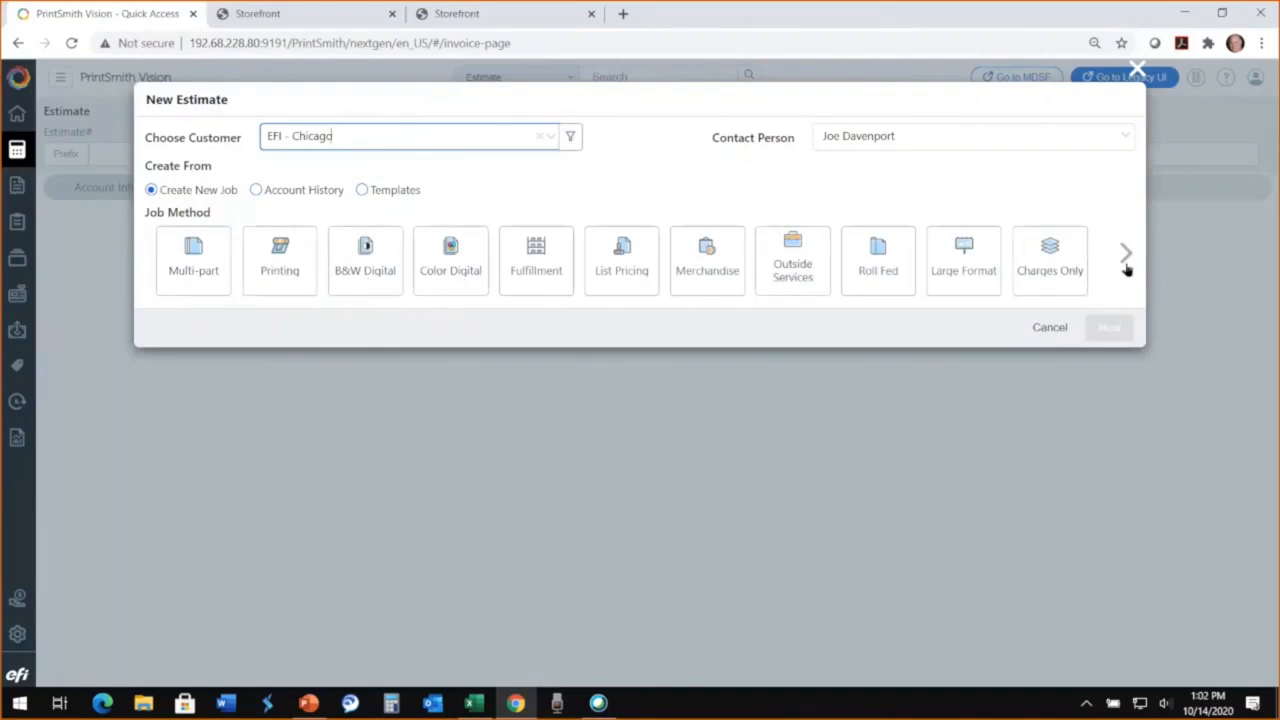
Step: Browse the customer's account history as a source, selecting the Symmetry Post Cards invoice filtered by "post card" and a past Allegra post cards estimate
{"action": "left_click", "coordinate": [257, 190]}
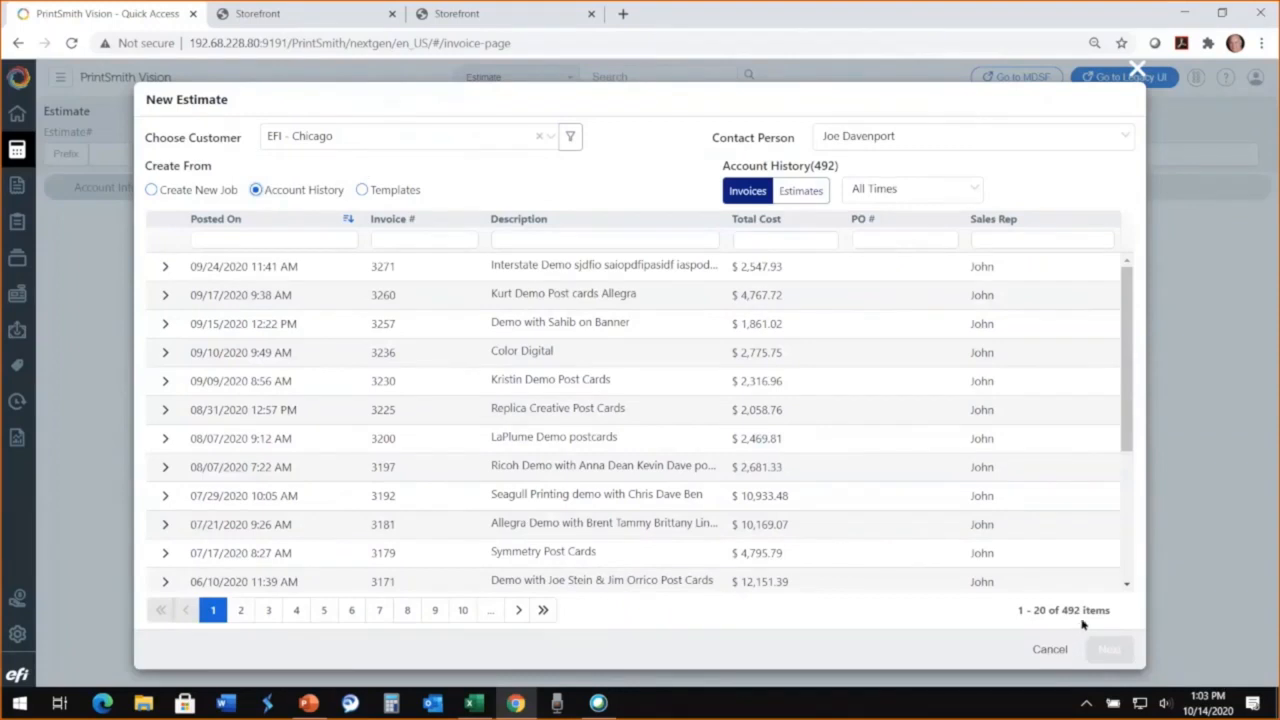
{"action": "left_click", "coordinate": [395, 238]}
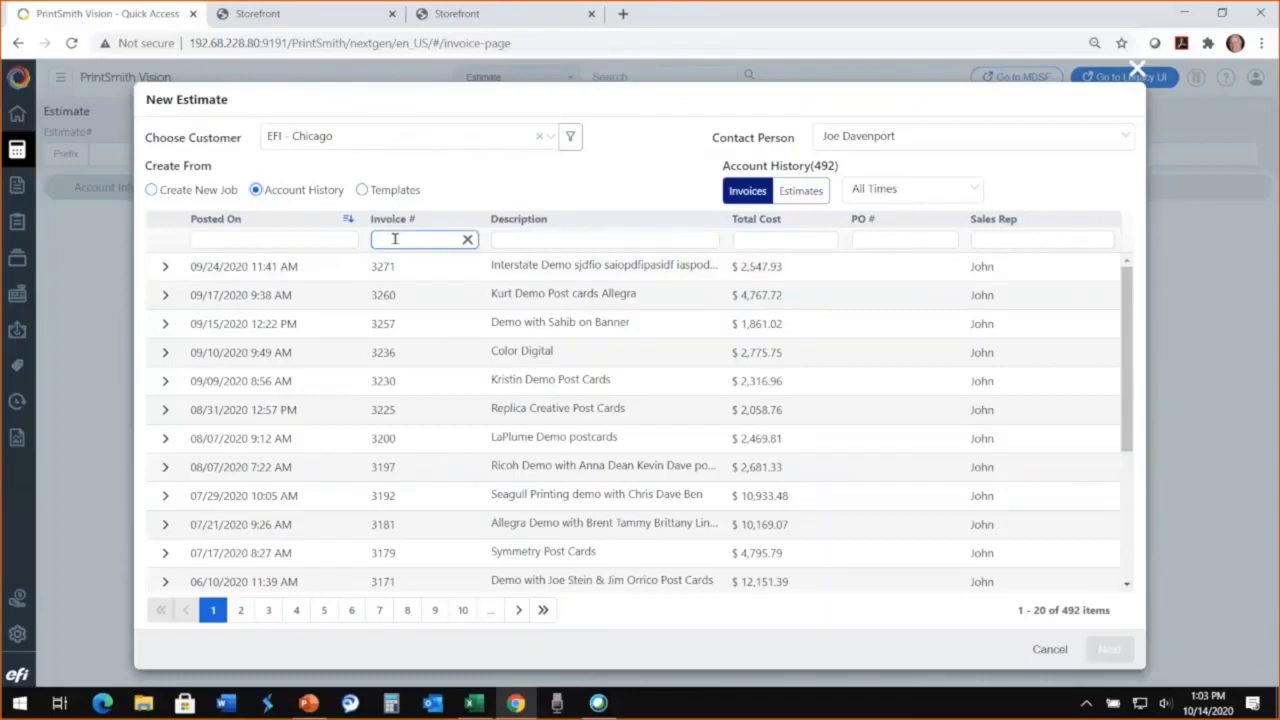
{"action": "left_click", "coordinate": [514, 238]}
{"action": "type", "text": "pos"}
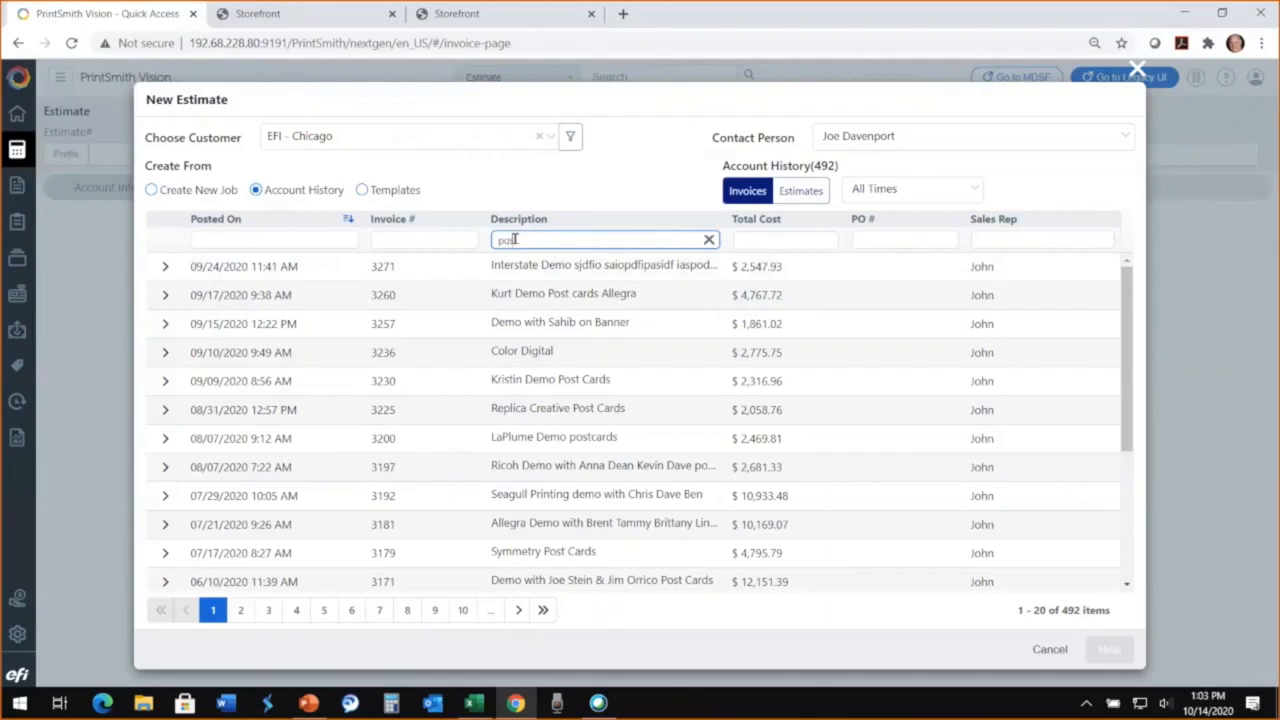
{"action": "type", "text": "t card"}
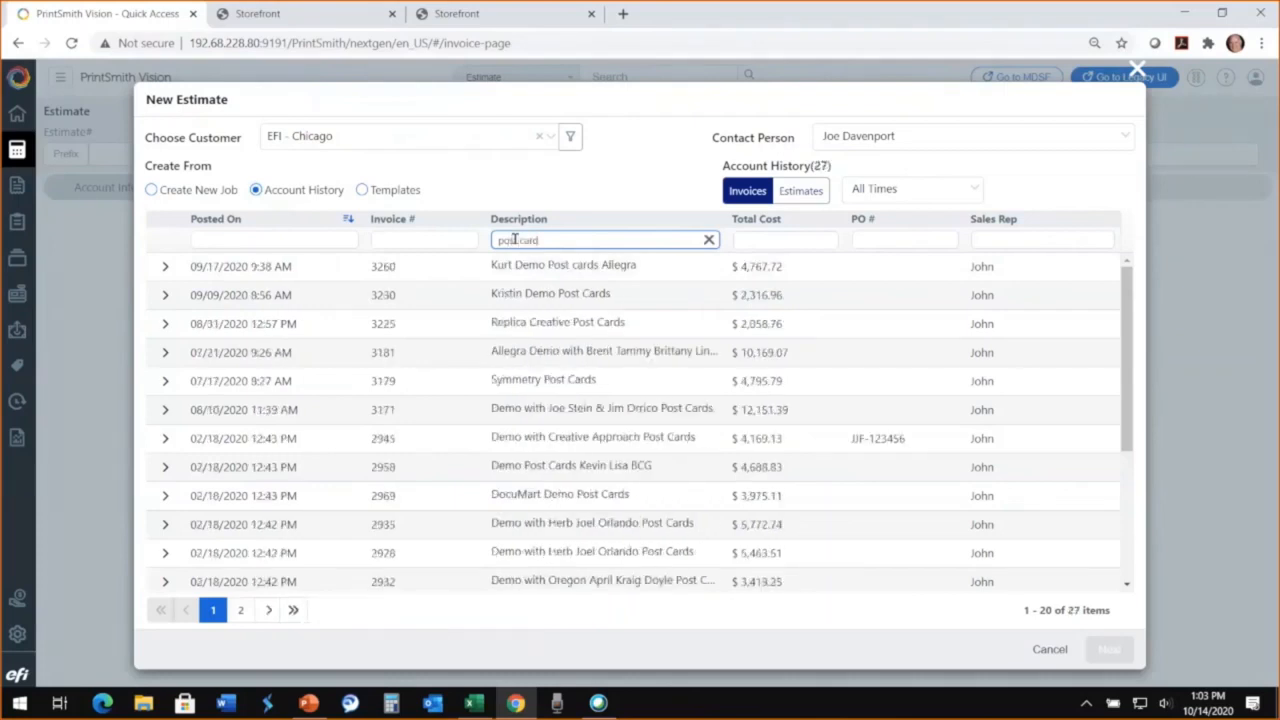
{"action": "left_click", "coordinate": [557, 378]}
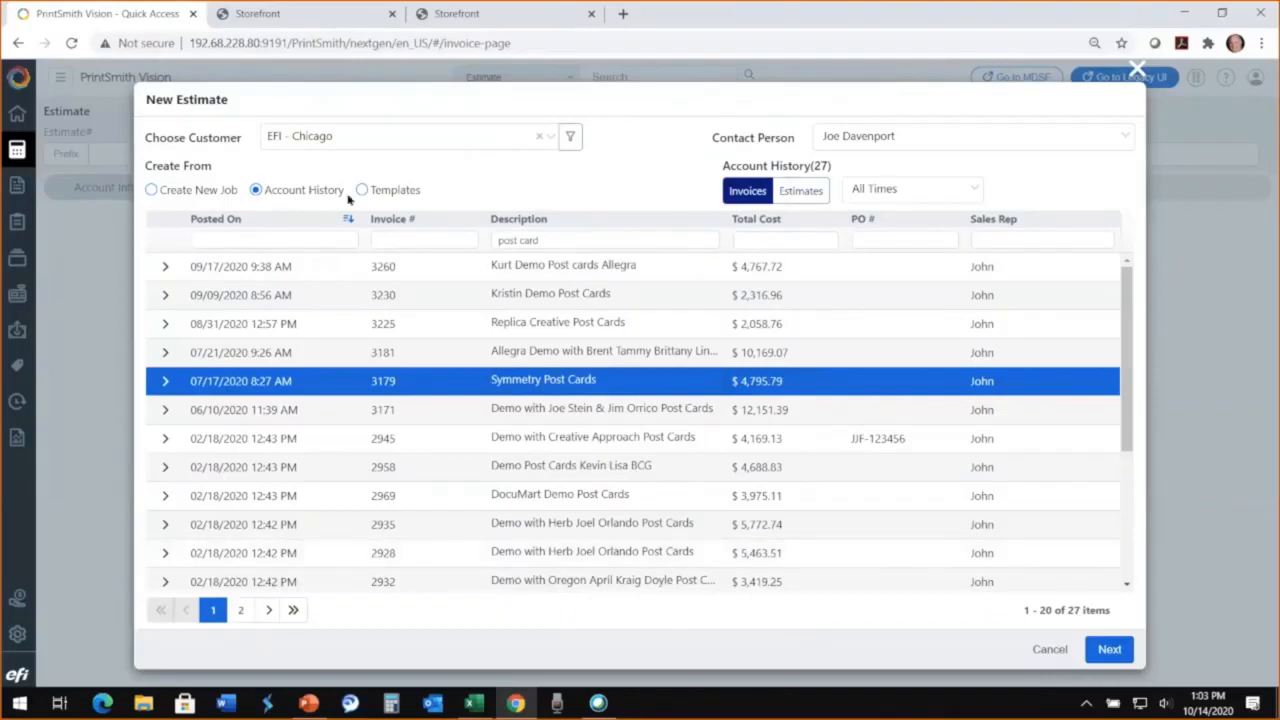
{"action": "left_click", "coordinate": [800, 191]}
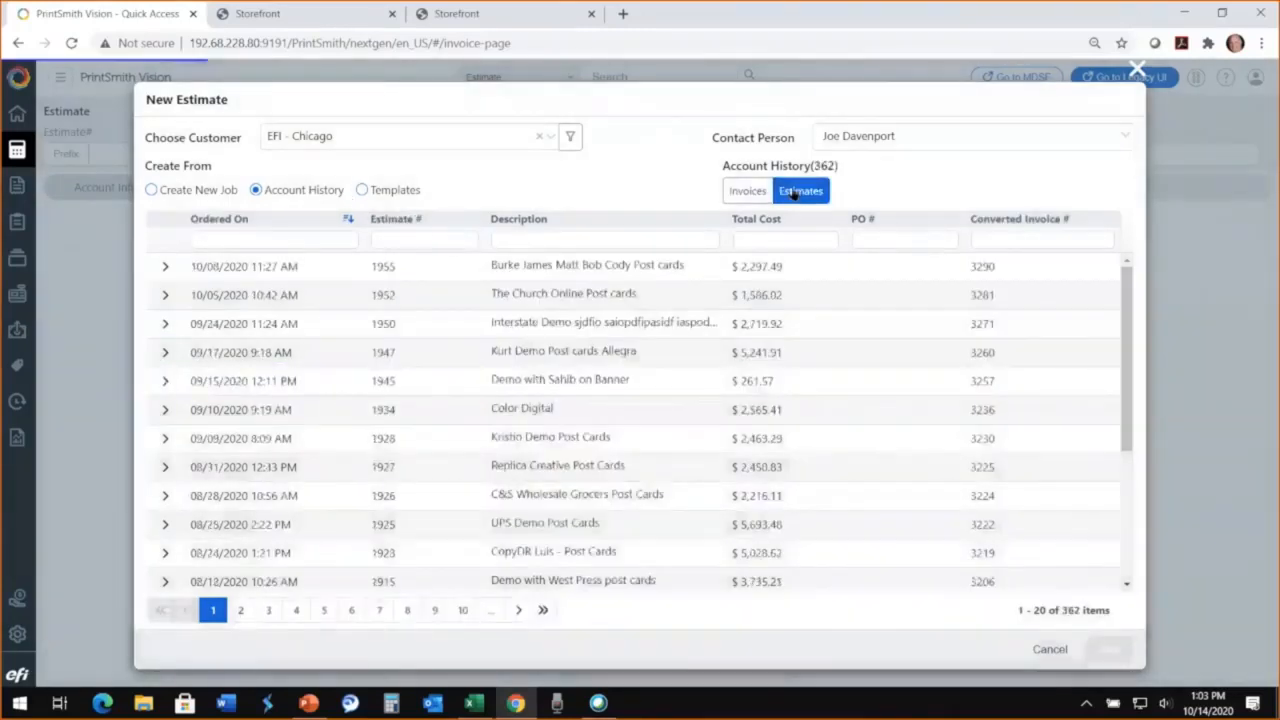
{"action": "left_click", "coordinate": [543, 363]}
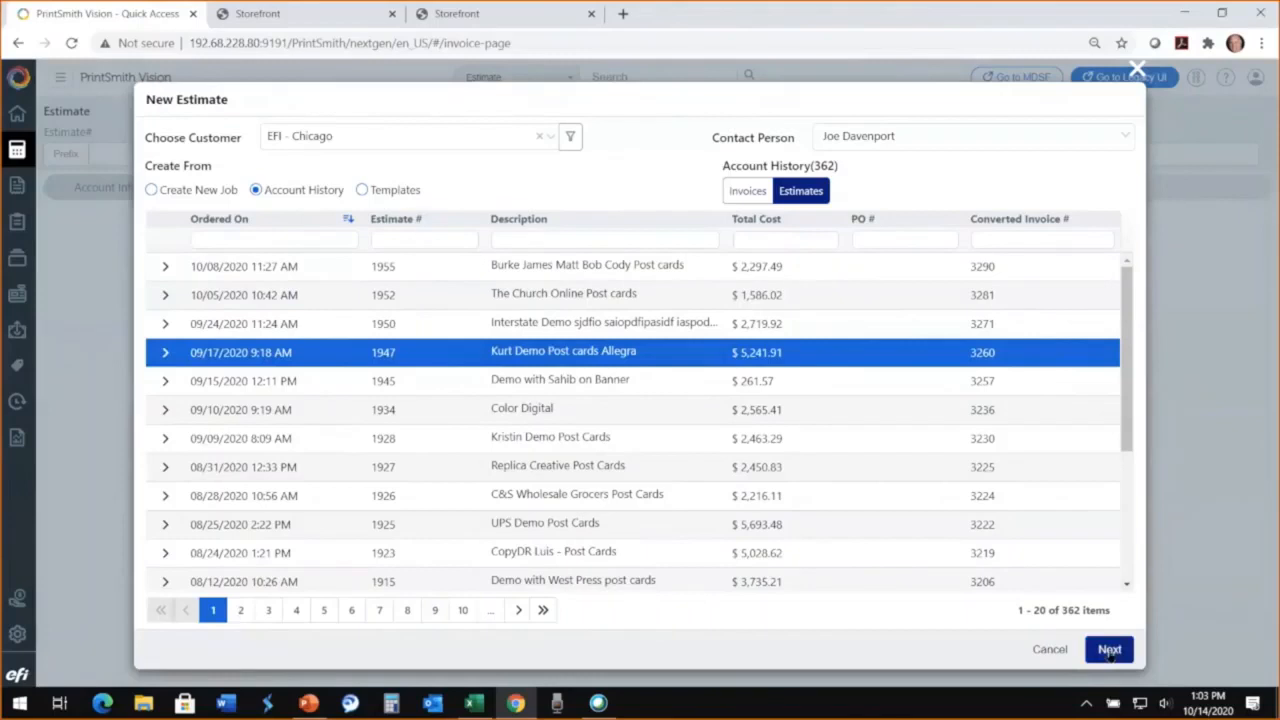
Step: Browse the Brochures, Business Cards and Displays/banners templates as a source and select the Banner 36 x 60 template
{"action": "left_click", "coordinate": [362, 190]}
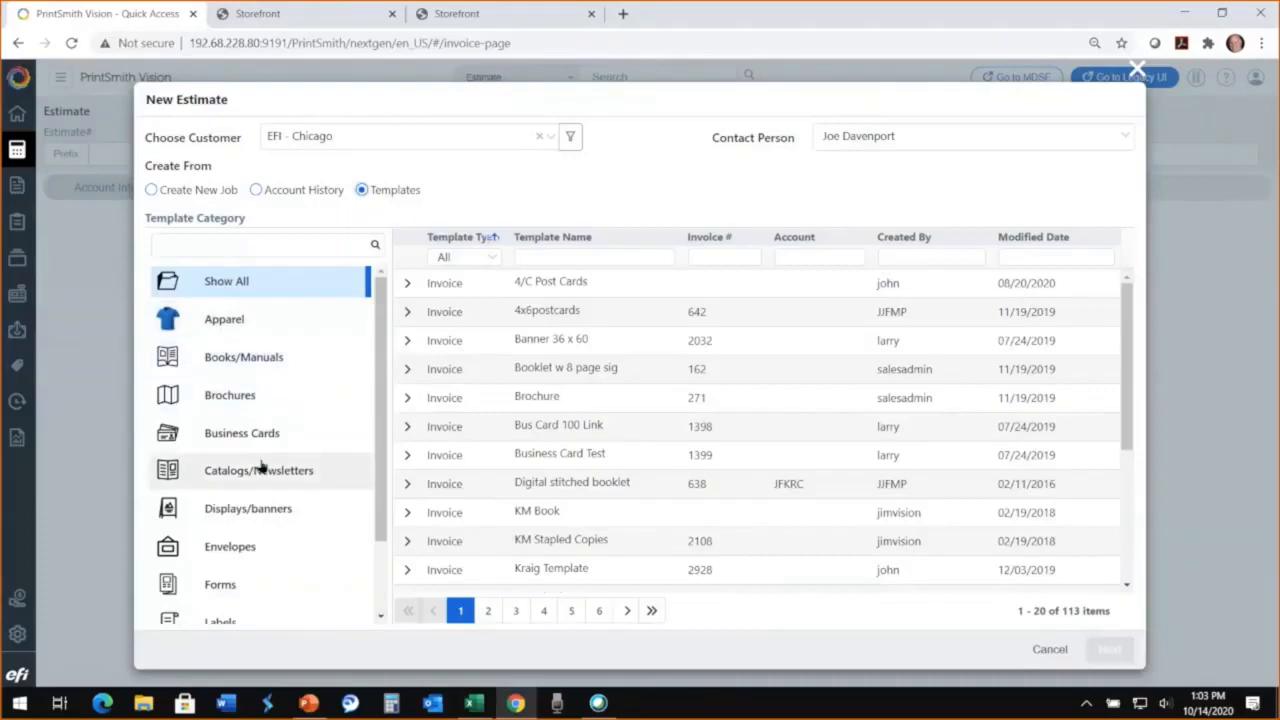
{"action": "left_click", "coordinate": [256, 396]}
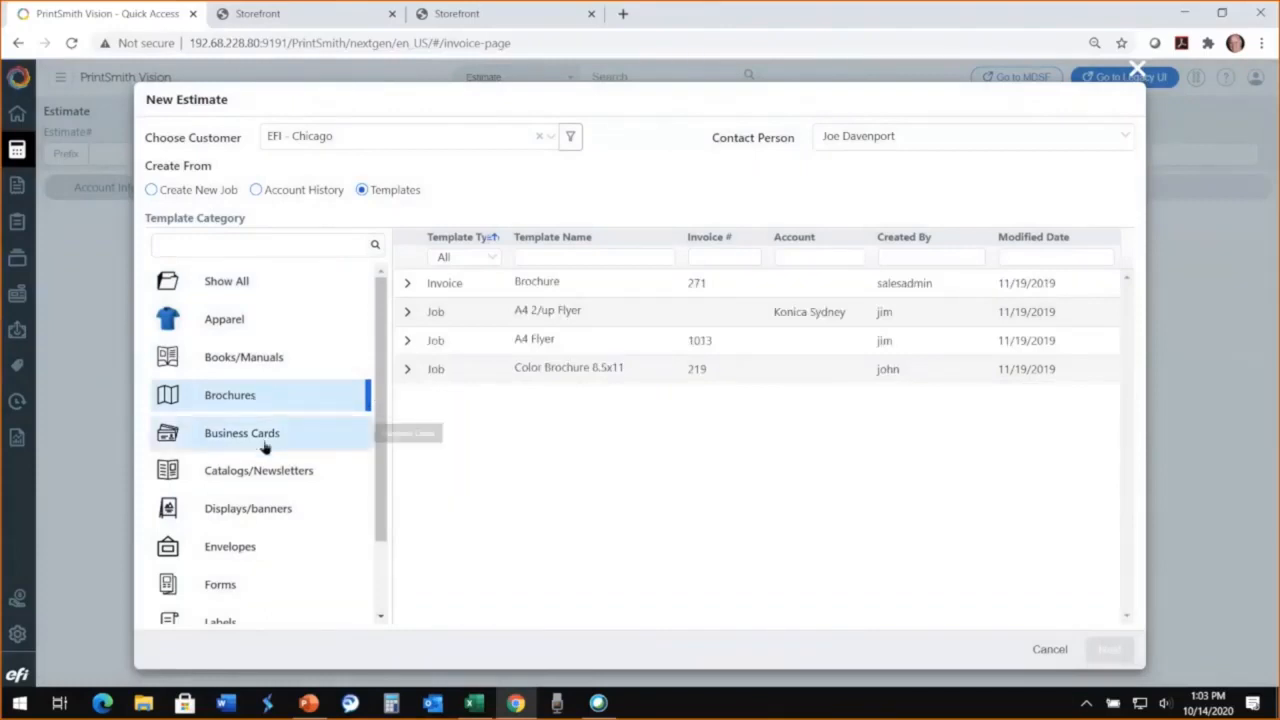
{"action": "left_click", "coordinate": [265, 447]}
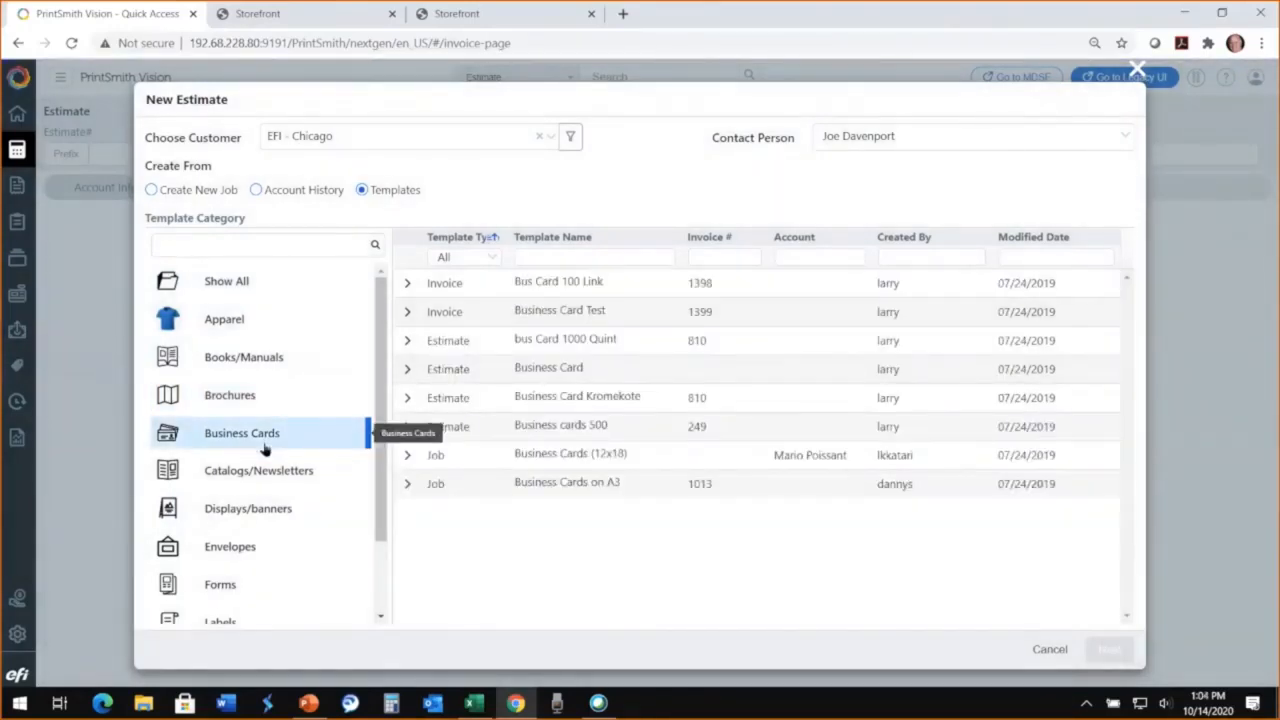
{"action": "scroll", "coordinate": [265, 450], "scroll_direction": "down", "scroll_amount": 1}
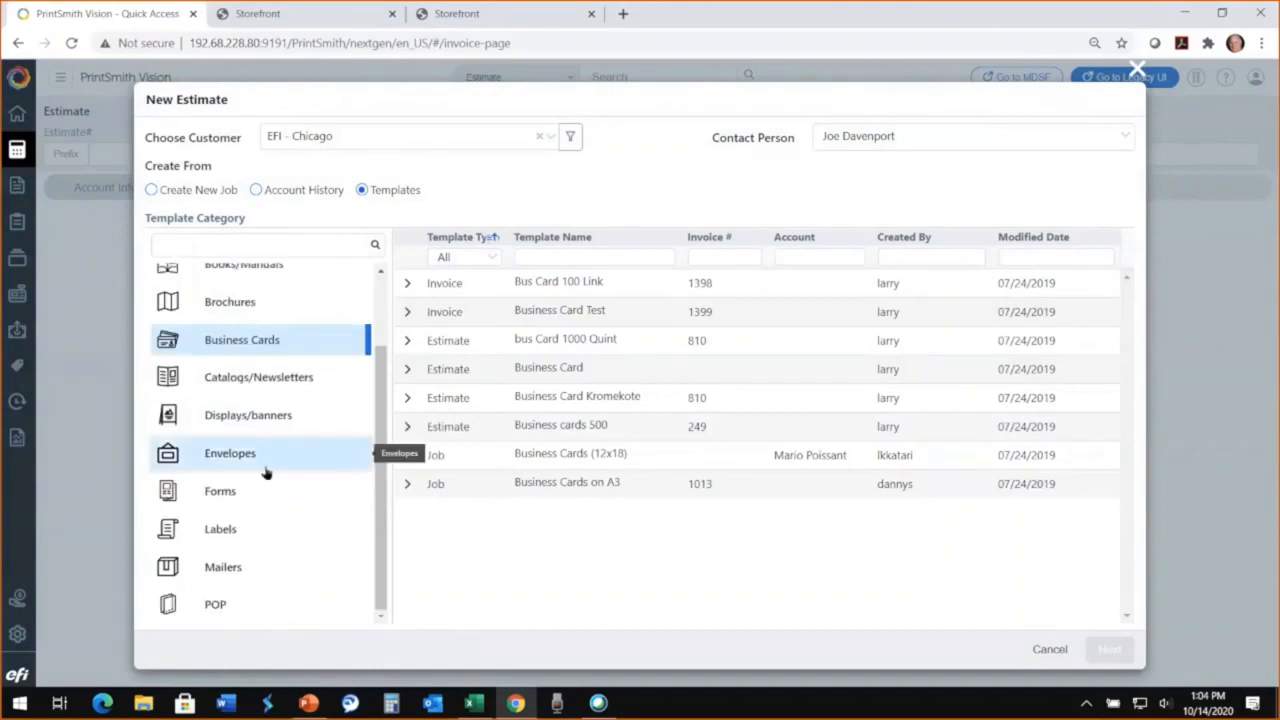
{"action": "scroll", "coordinate": [265, 473], "scroll_direction": "up", "scroll_amount": 1}
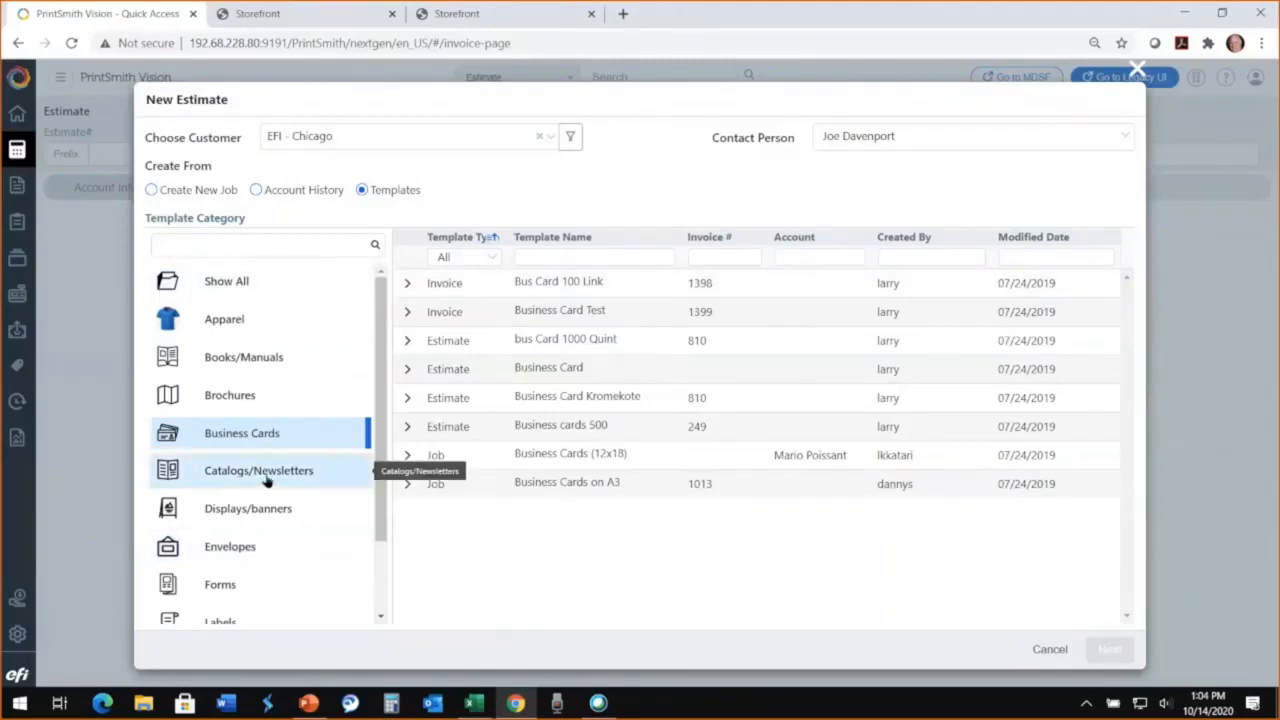
{"action": "left_click", "coordinate": [262, 512]}
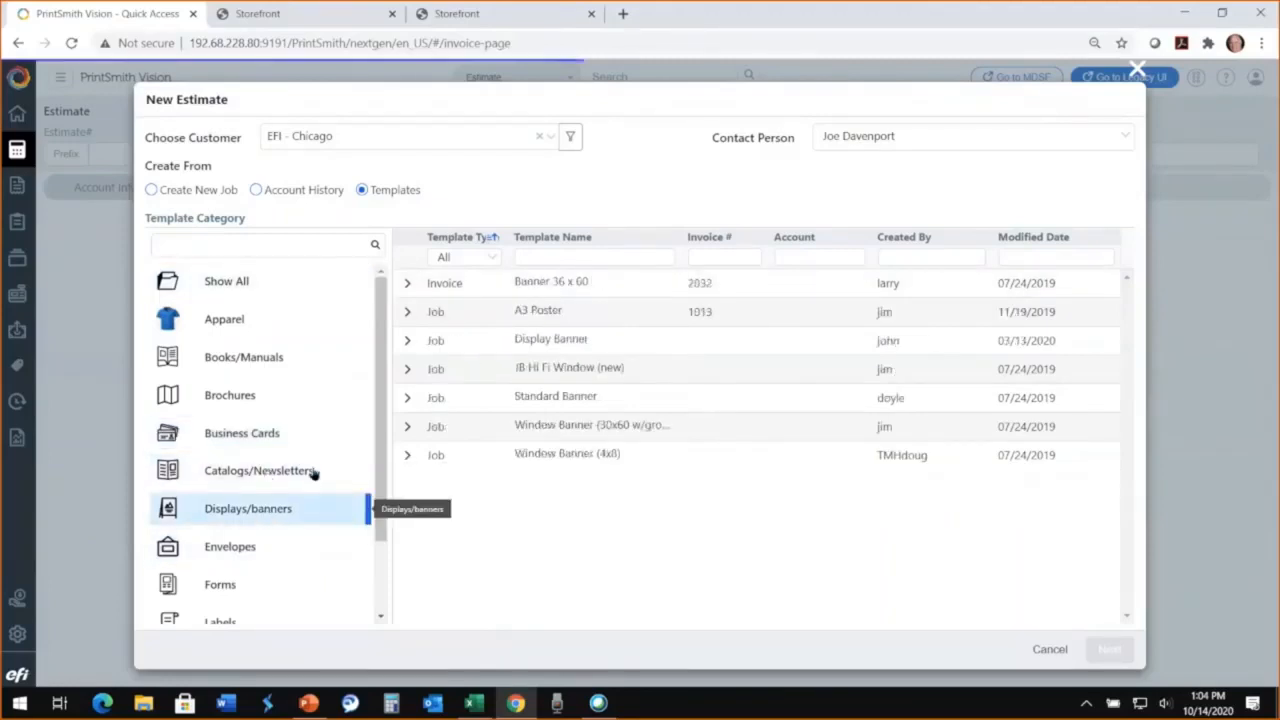
{"action": "left_click", "coordinate": [544, 280]}
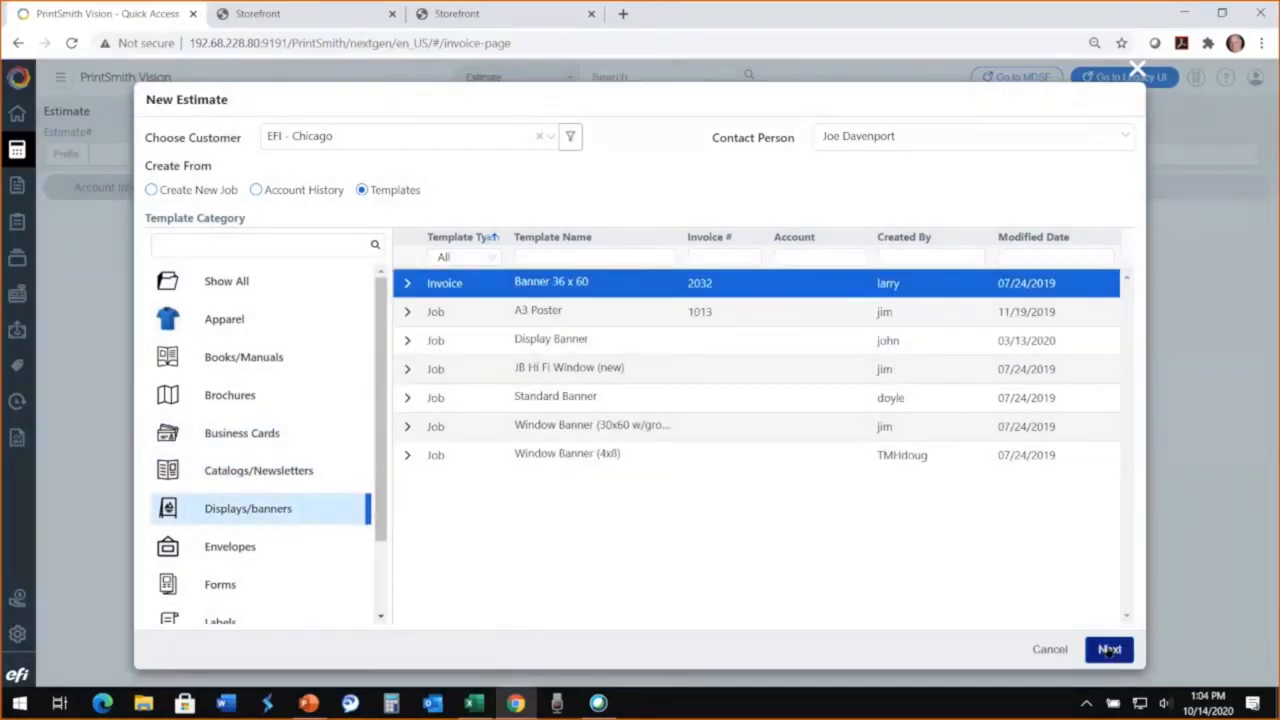
Step: Create the estimate from a new job with the Color Digital job method
{"action": "left_click", "coordinate": [151, 190]}
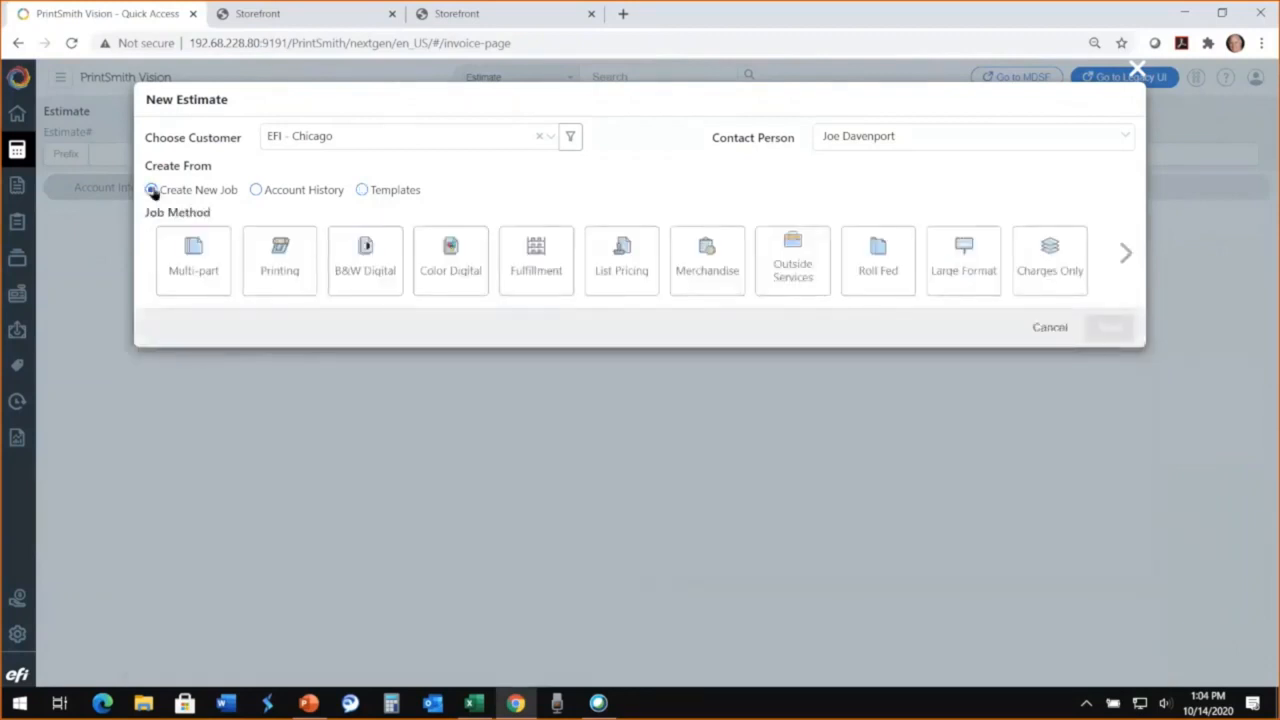
{"action": "left_click", "coordinate": [454, 271]}
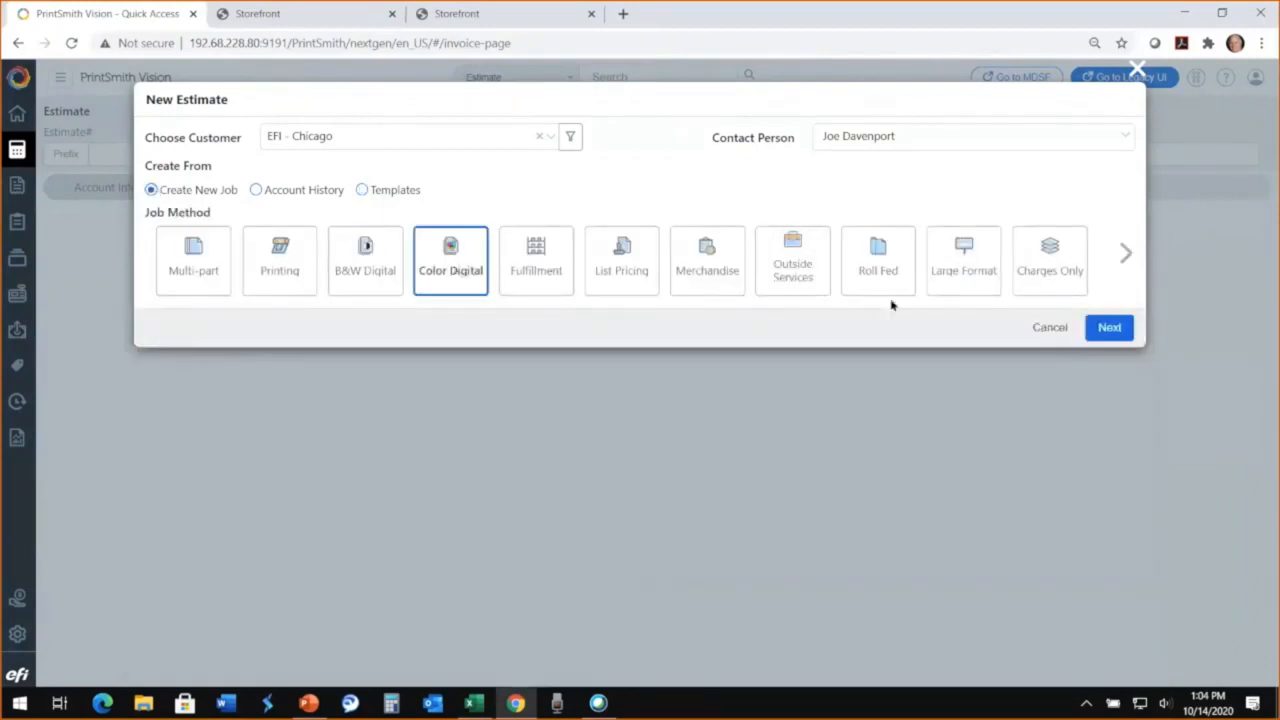
{"action": "left_click", "coordinate": [1109, 328]}
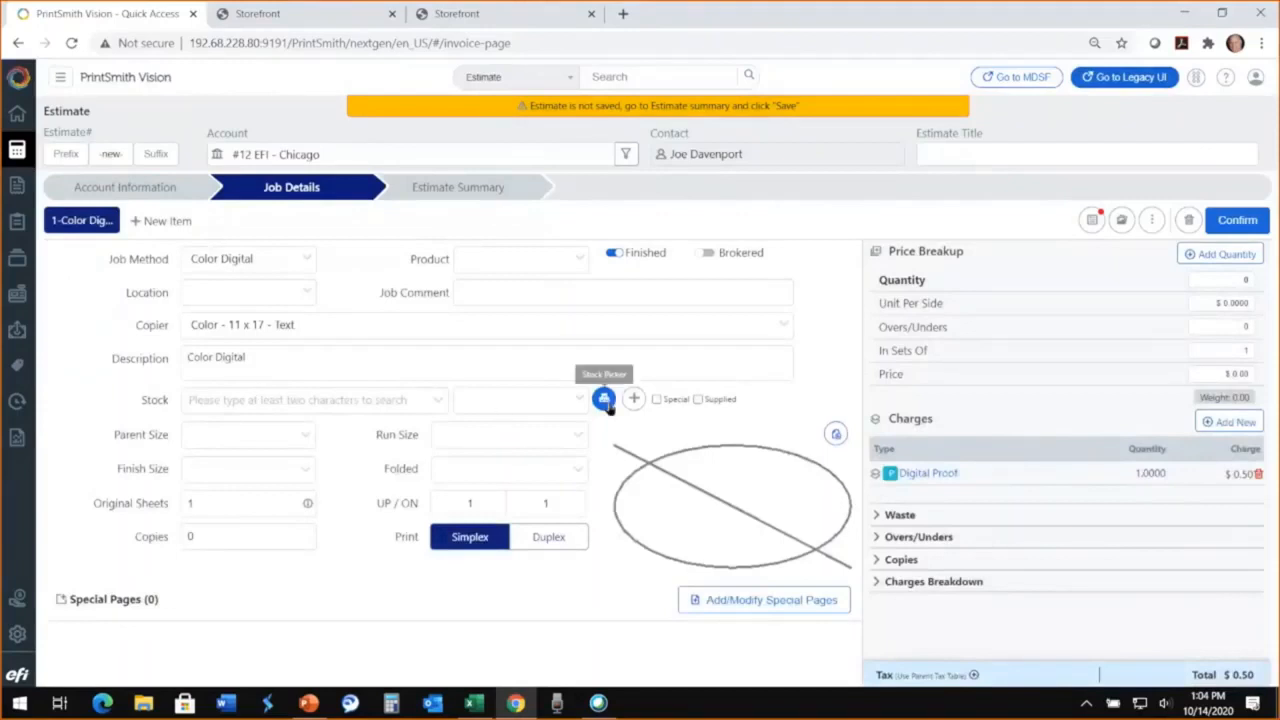
Step: Replace the job description with the presenter's full name followed by "PrintSmith Demo Oct 14th 2020"
{"action": "left_click_drag", "start_coordinate": [246, 357], "coordinate": [126, 361]}
{"action": "type", "text": "Jo"}
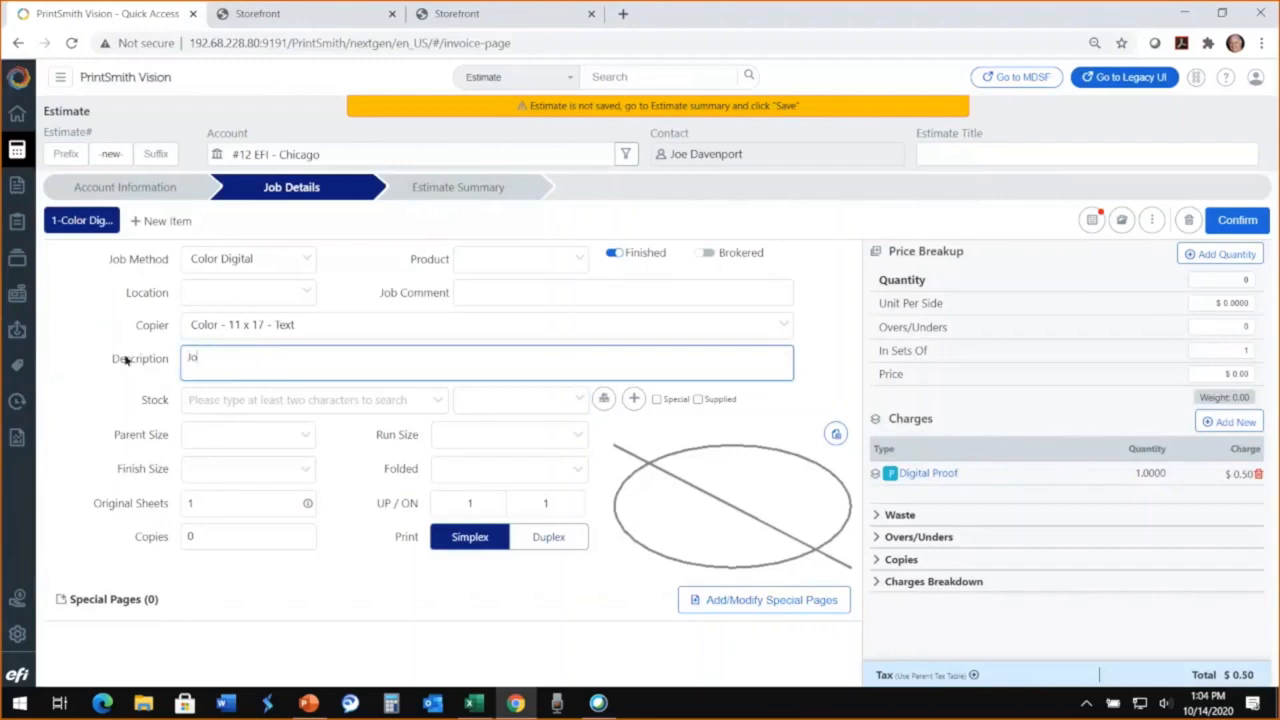
{"action": "type", "text": "hn J Flemng PrintSmith Demo"}
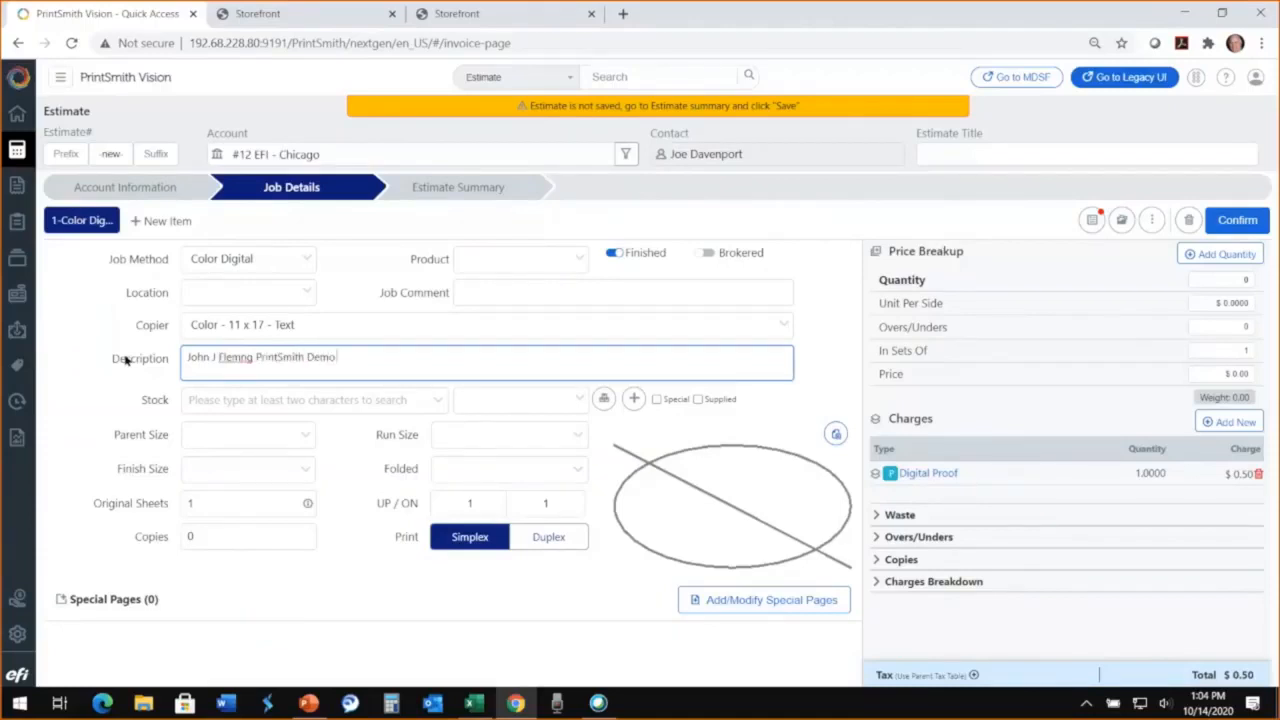
{"action": "key", "text": "Left"}
{"action": "key", "text": "Left"}
{"action": "key", "text": "Left"}
{"action": "key", "text": "Left"}
{"action": "key", "text": "Left"}
{"action": "key", "text": "Left"}
{"action": "key", "text": "Left"}
{"action": "key", "text": "Left"}
{"action": "key", "text": "Left"}
{"action": "type", "text": "i"}
{"action": "key", "text": "End"}
{"action": "type", "text": "Oct 14th 20"}
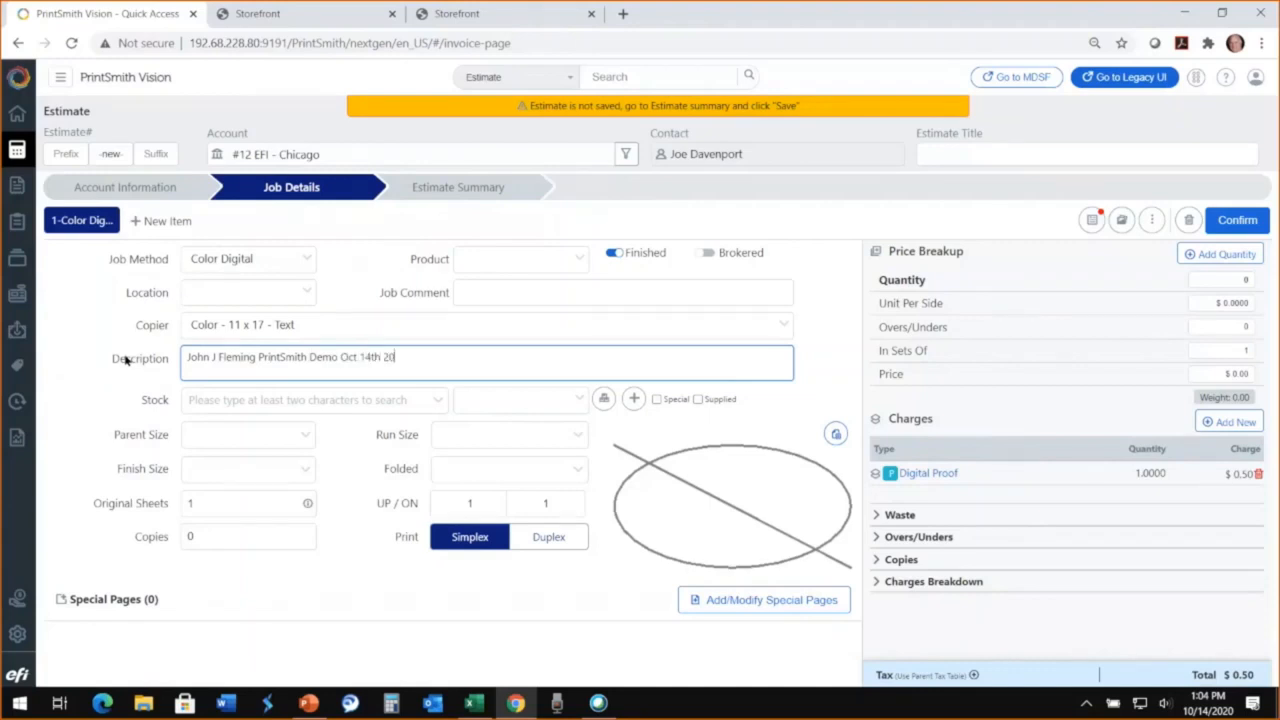
{"action": "type", "text": "20"}
Step: Filter the stock picker by the name "hamm" and assign the white, grade #1 Hammermill stock to the job
{"action": "left_click", "coordinate": [604, 399]}
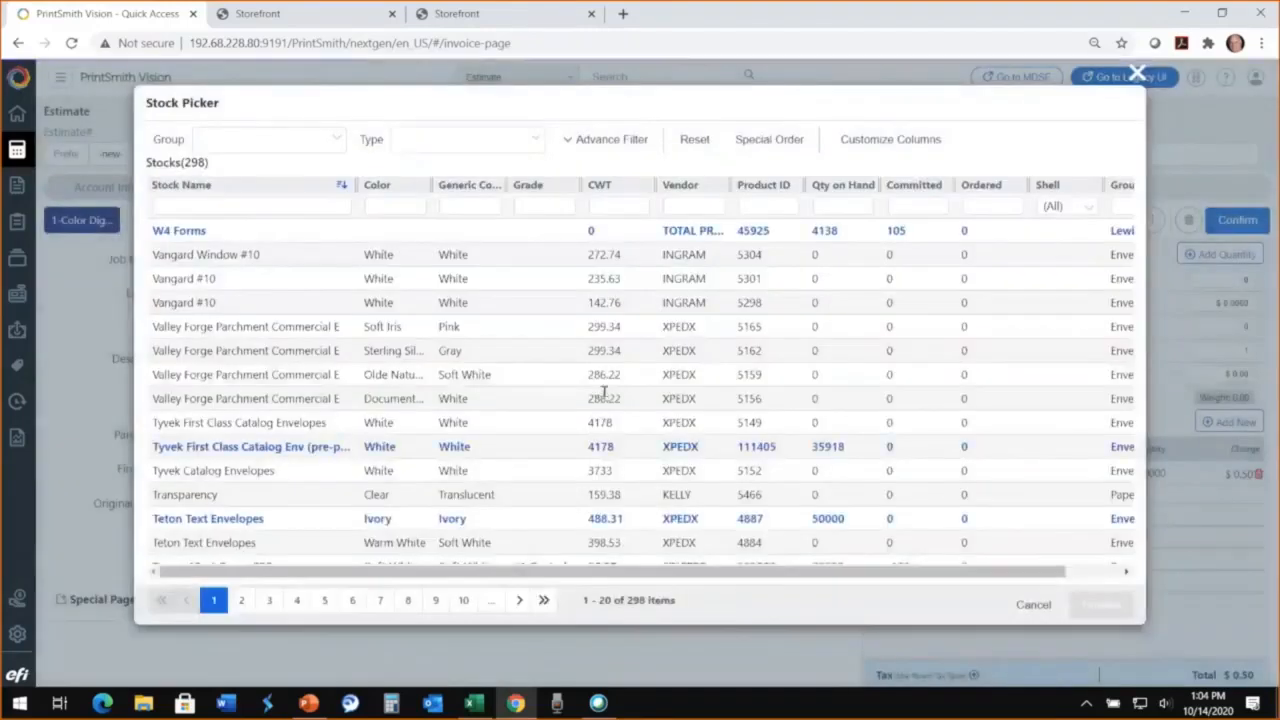
{"action": "left_click", "coordinate": [185, 204]}
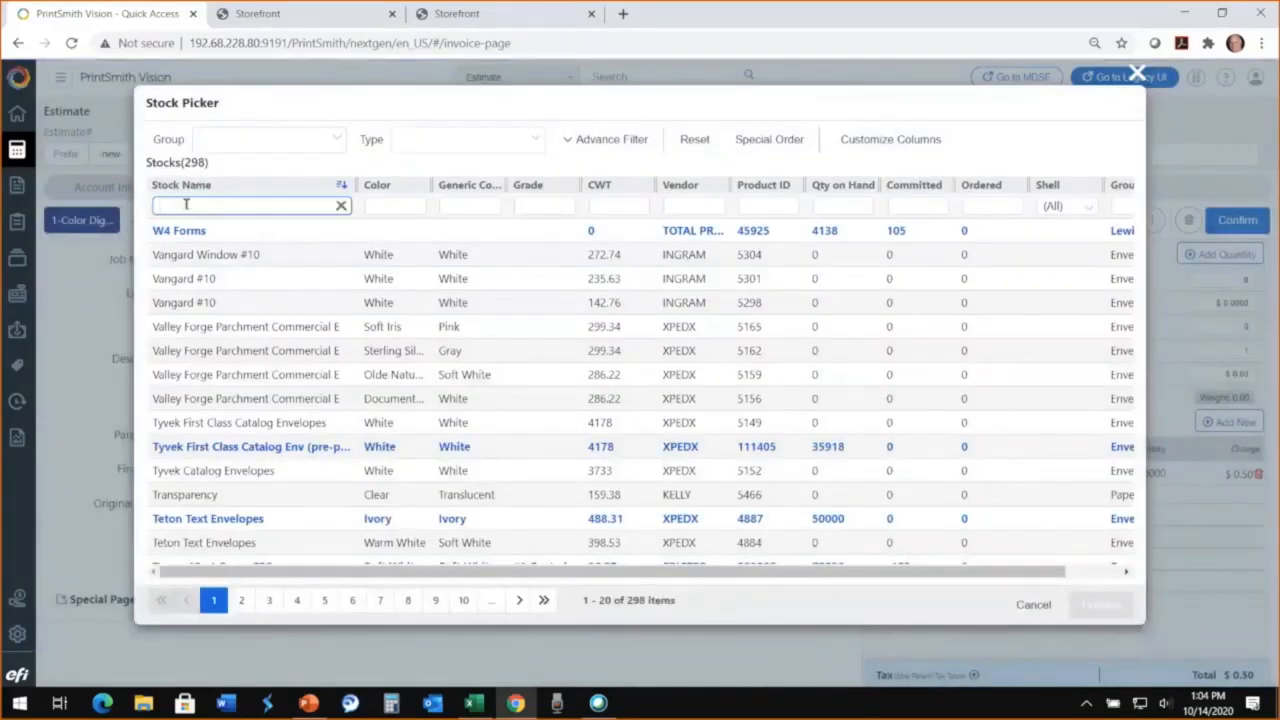
{"action": "type", "text": "hamm"}
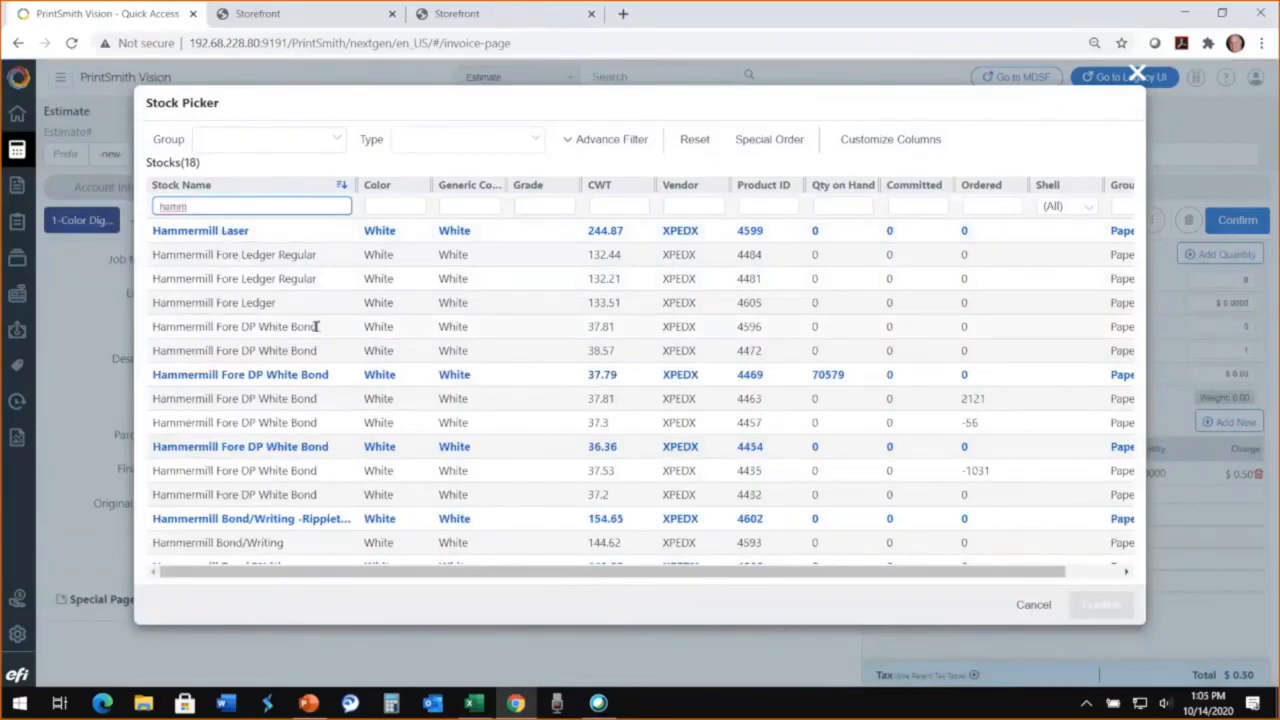
{"action": "scroll", "coordinate": [316, 327], "scroll_direction": "down", "scroll_amount": 1}
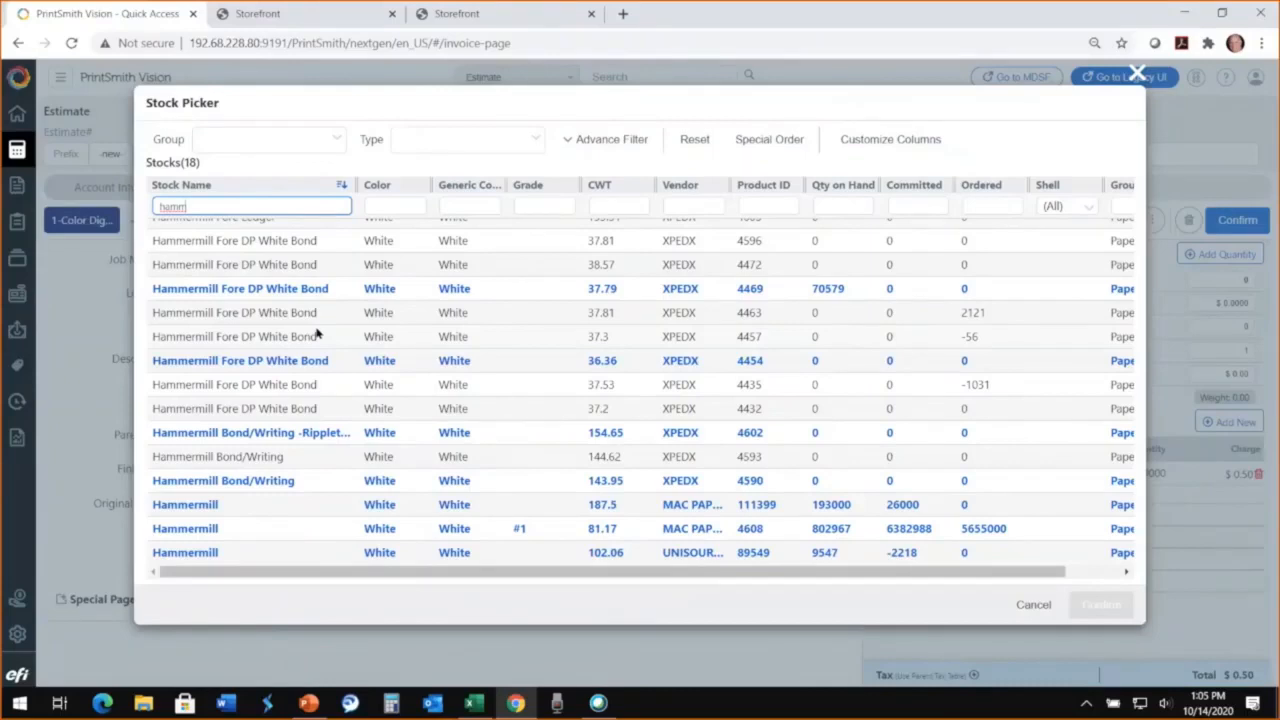
{"action": "left_click", "coordinate": [190, 529]}
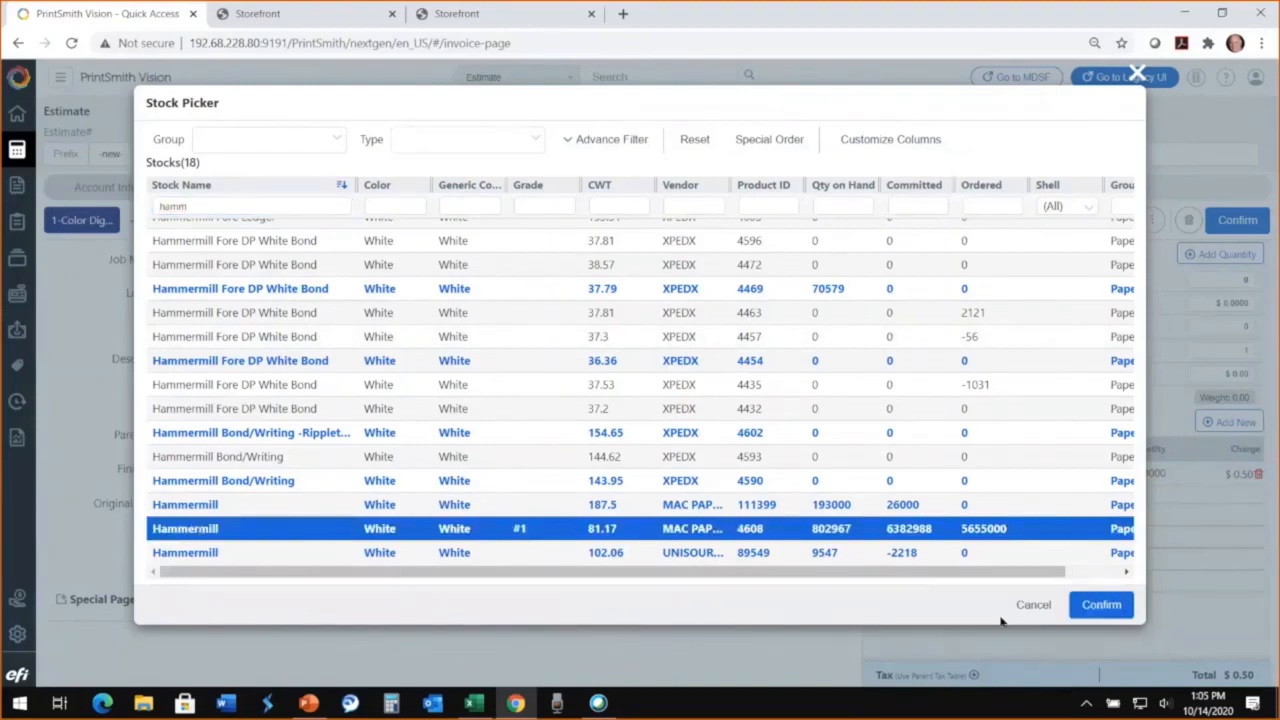
{"action": "left_click", "coordinate": [1101, 606]}
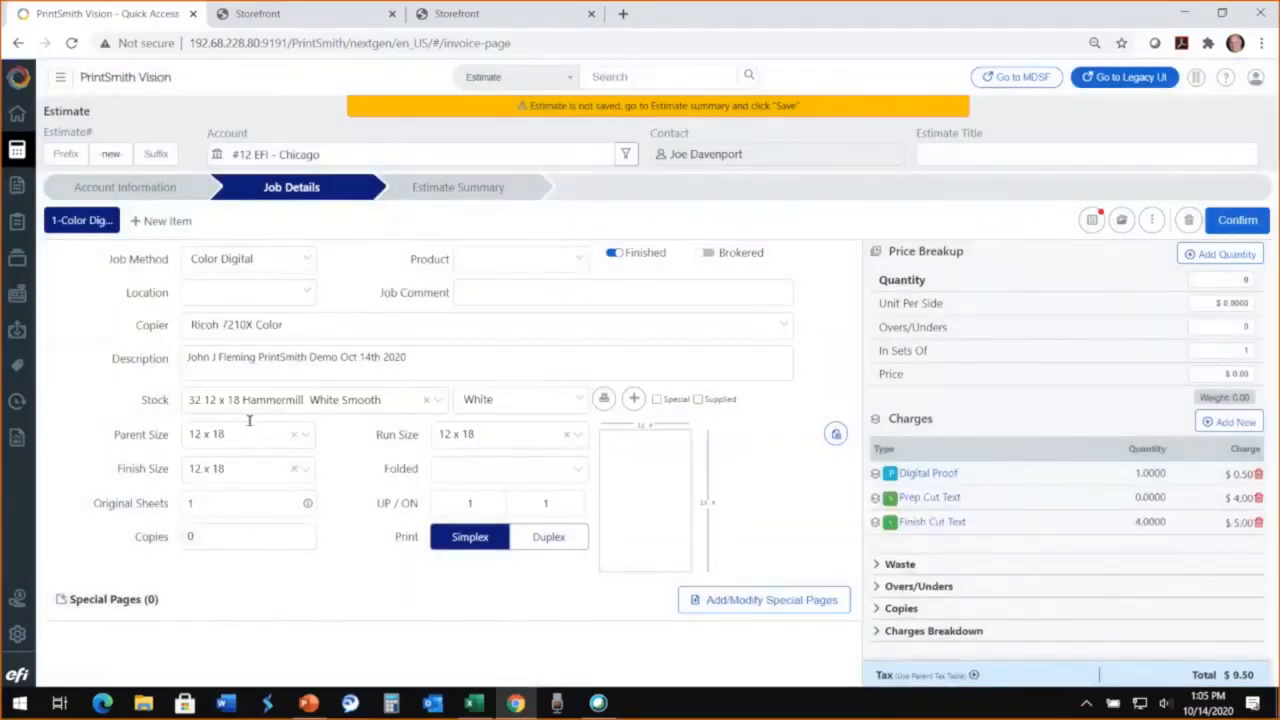
Step: Review the available copiers for the job and keep Ricoh 7210X Color selected
{"action": "left_click", "coordinate": [283, 331]}
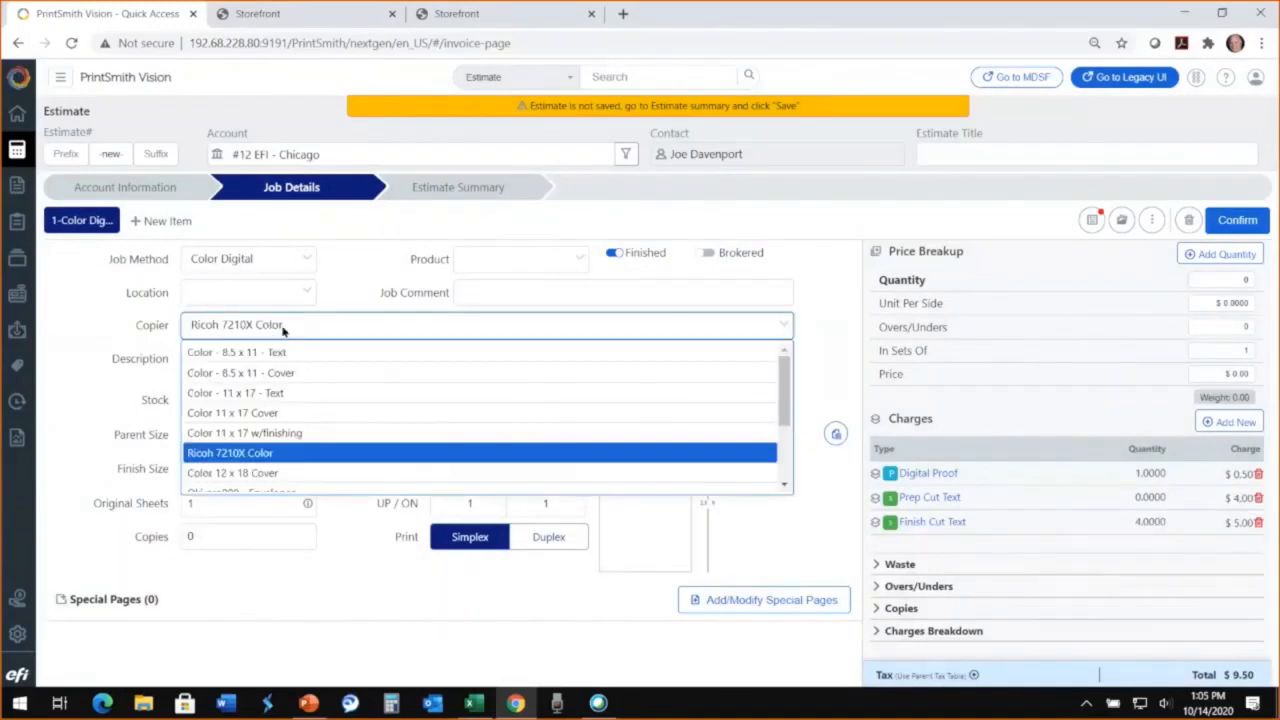
{"action": "scroll", "coordinate": [372, 461], "scroll_direction": "down", "scroll_amount": 3}
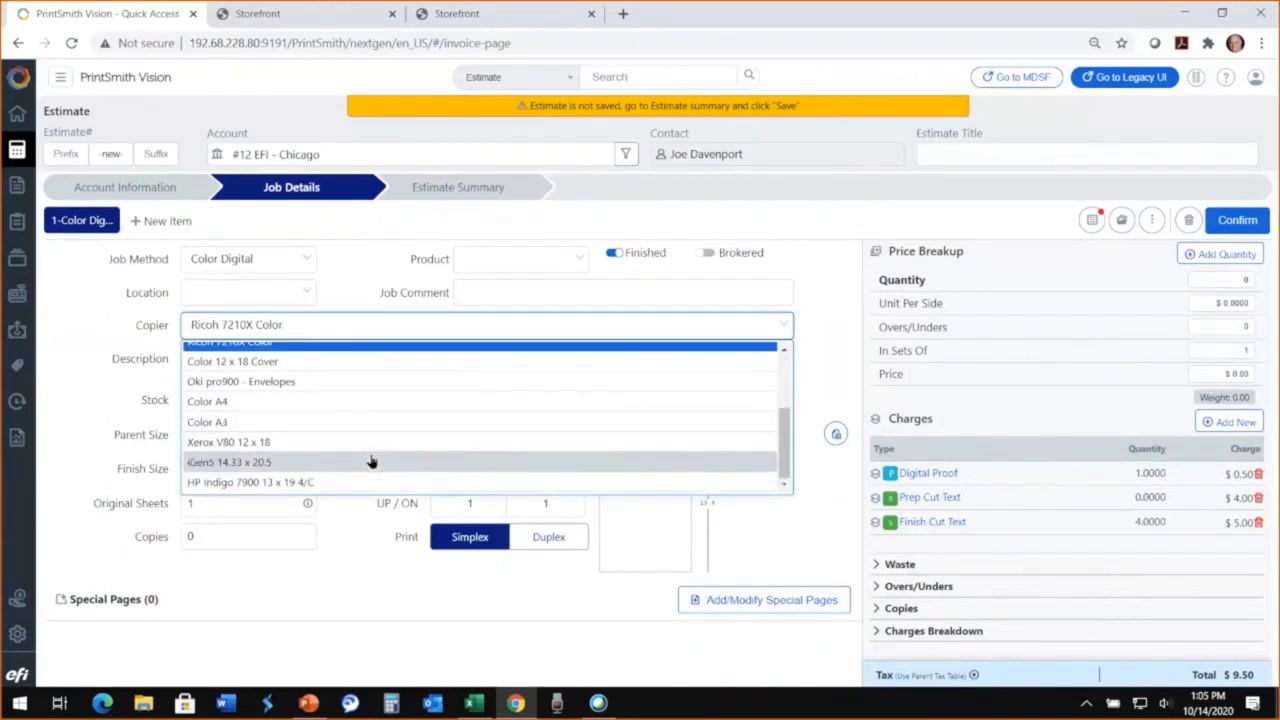
{"action": "scroll", "coordinate": [372, 461], "scroll_direction": "up", "scroll_amount": 4}
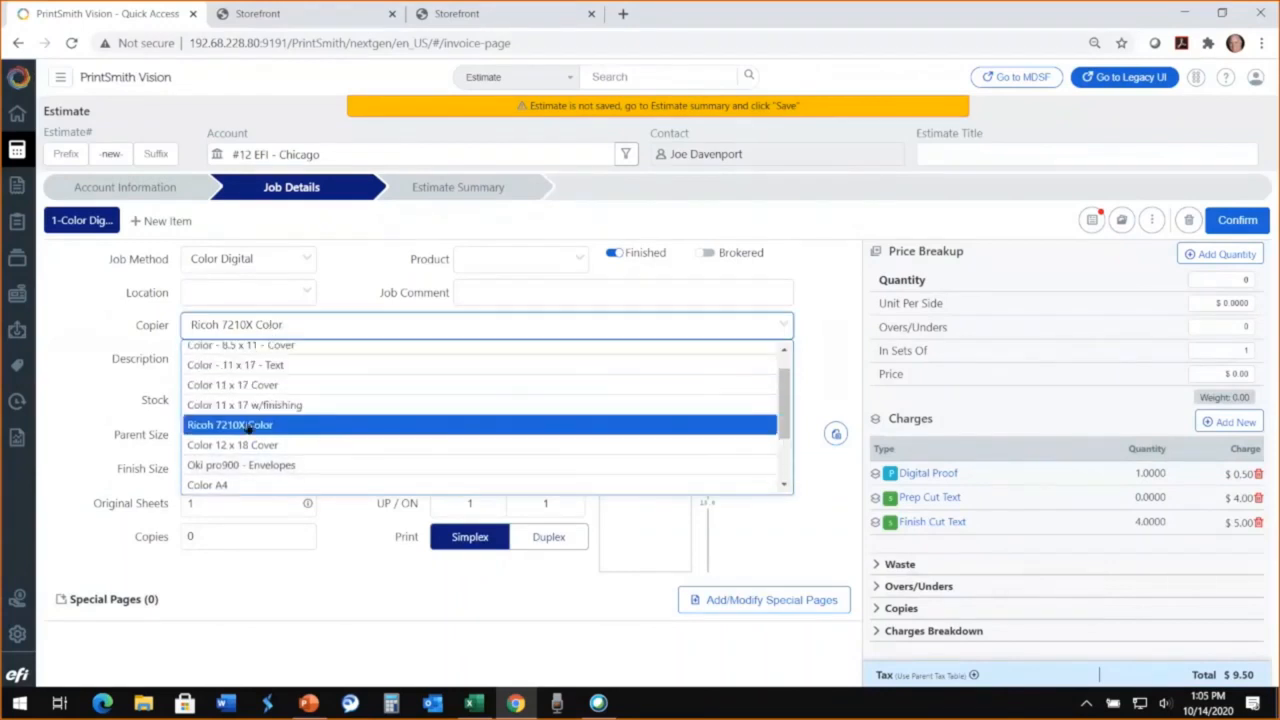
{"action": "left_click", "coordinate": [371, 423]}
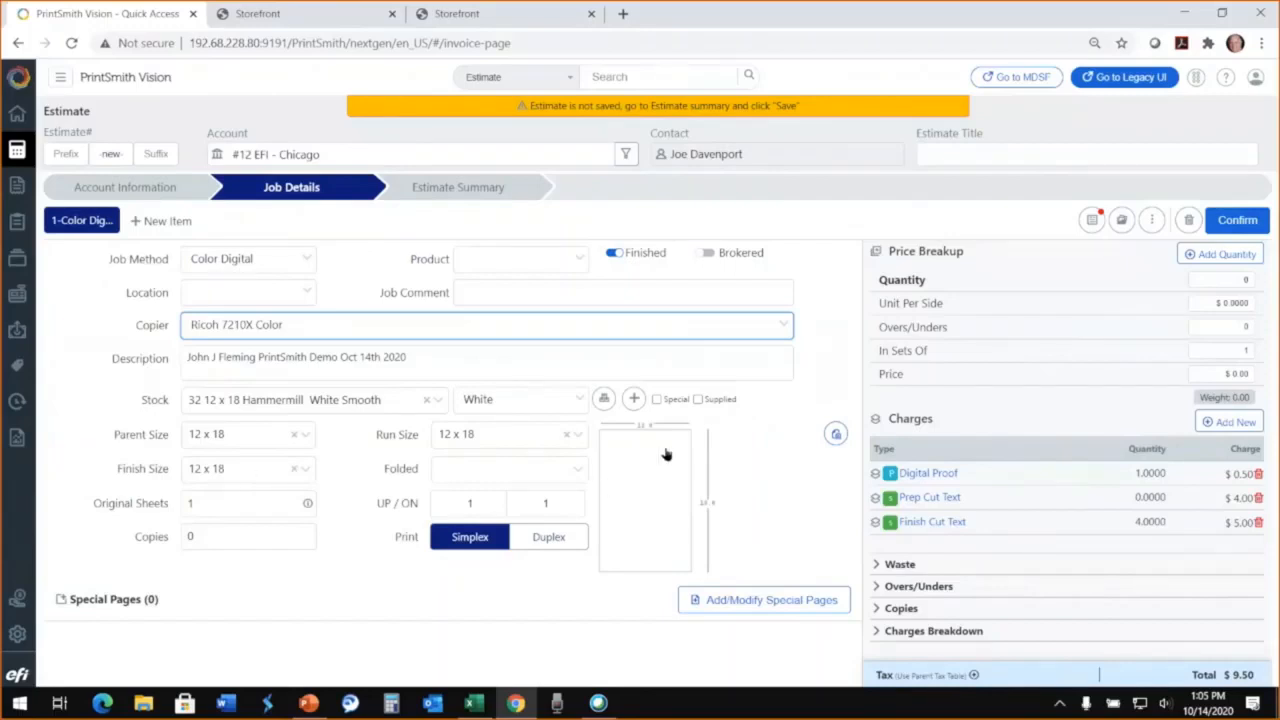
Step: Set the job's finish size to 5.5 x 8.5 in the Paper Calculator and enable bleed at 0.125 on all sides
{"action": "left_click", "coordinate": [643, 477]}
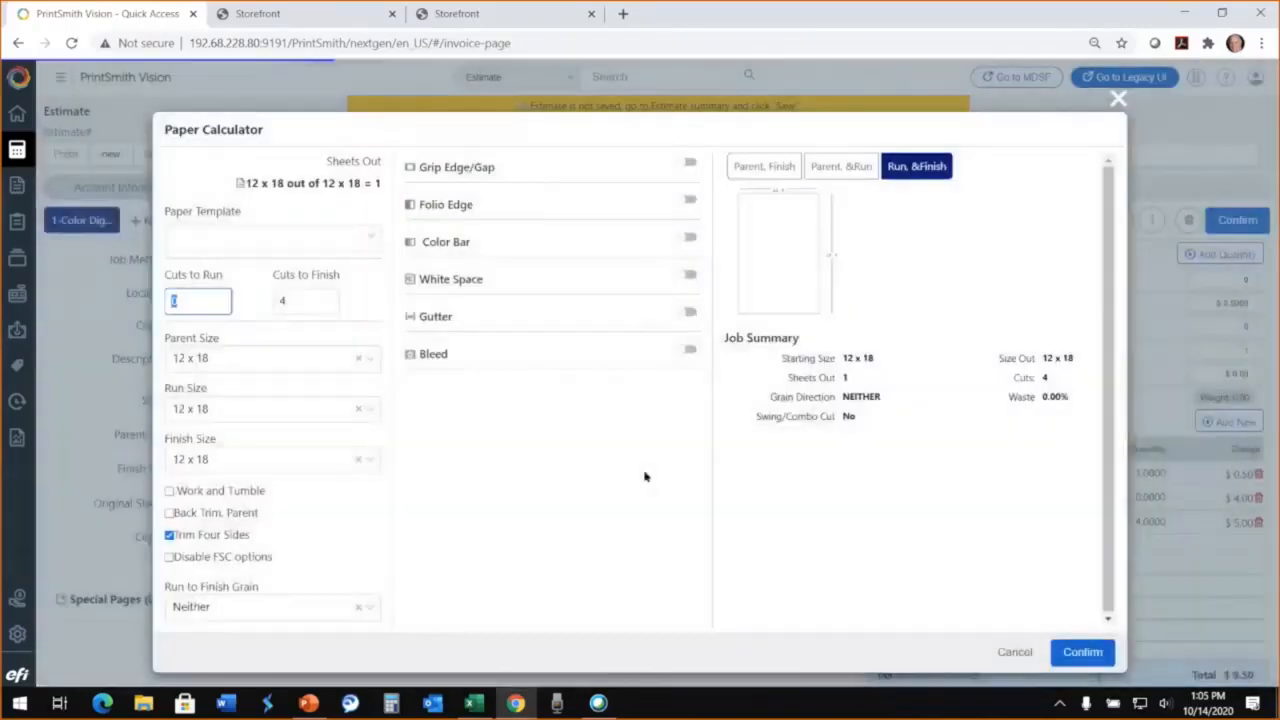
{"action": "left_click", "coordinate": [369, 463]}
{"action": "scroll", "coordinate": [313, 544], "scroll_direction": "down", "scroll_amount": 5}
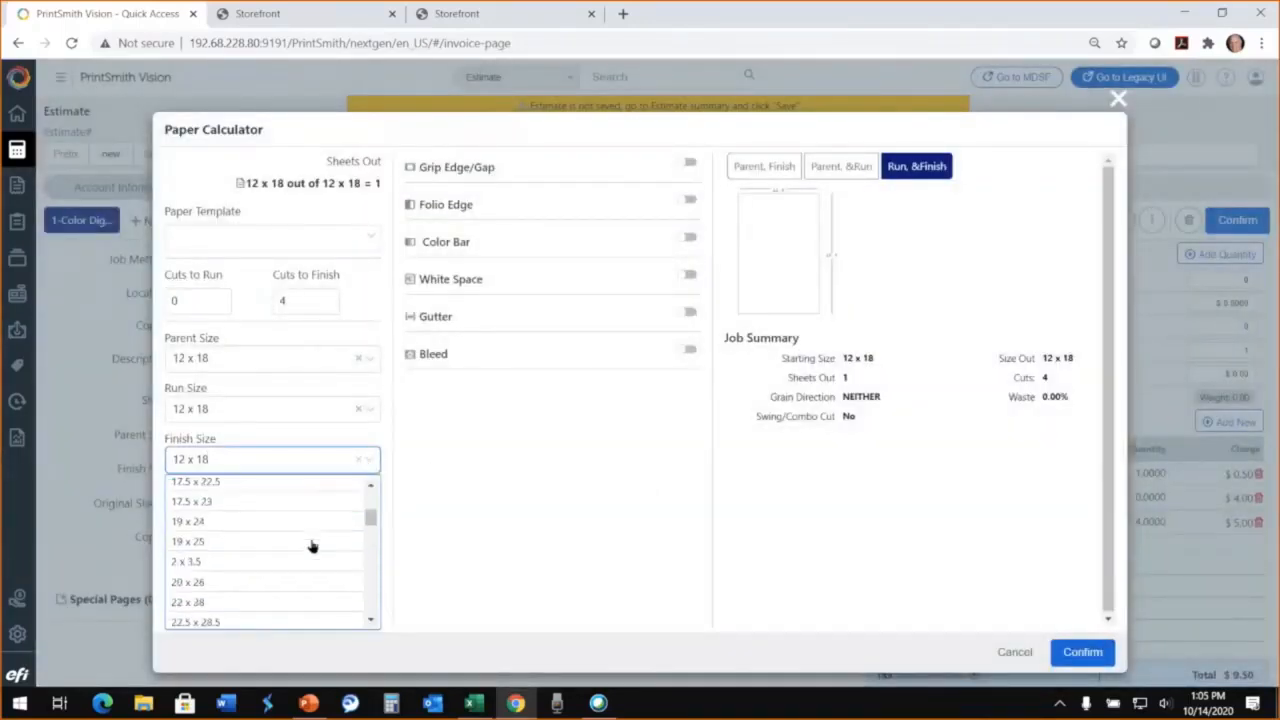
{"action": "scroll", "coordinate": [313, 546], "scroll_direction": "down", "scroll_amount": 4}
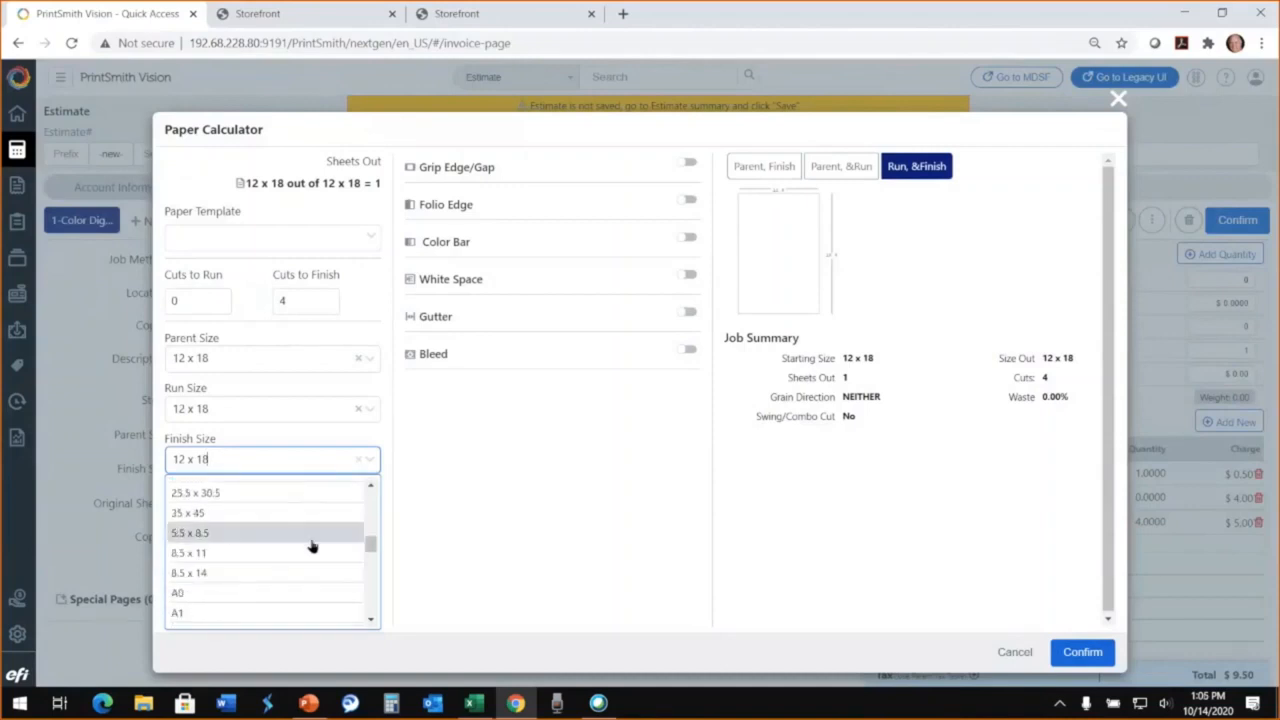
{"action": "left_click", "coordinate": [238, 539]}
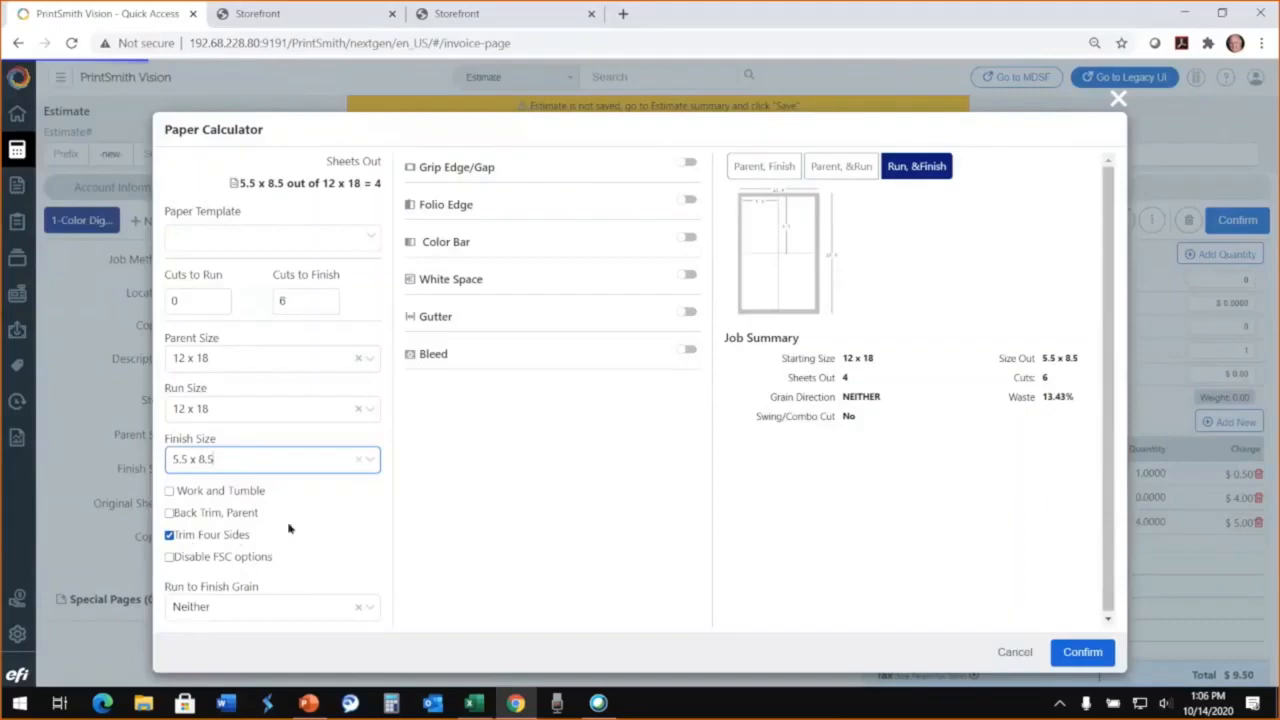
{"action": "left_click", "coordinate": [689, 350]}
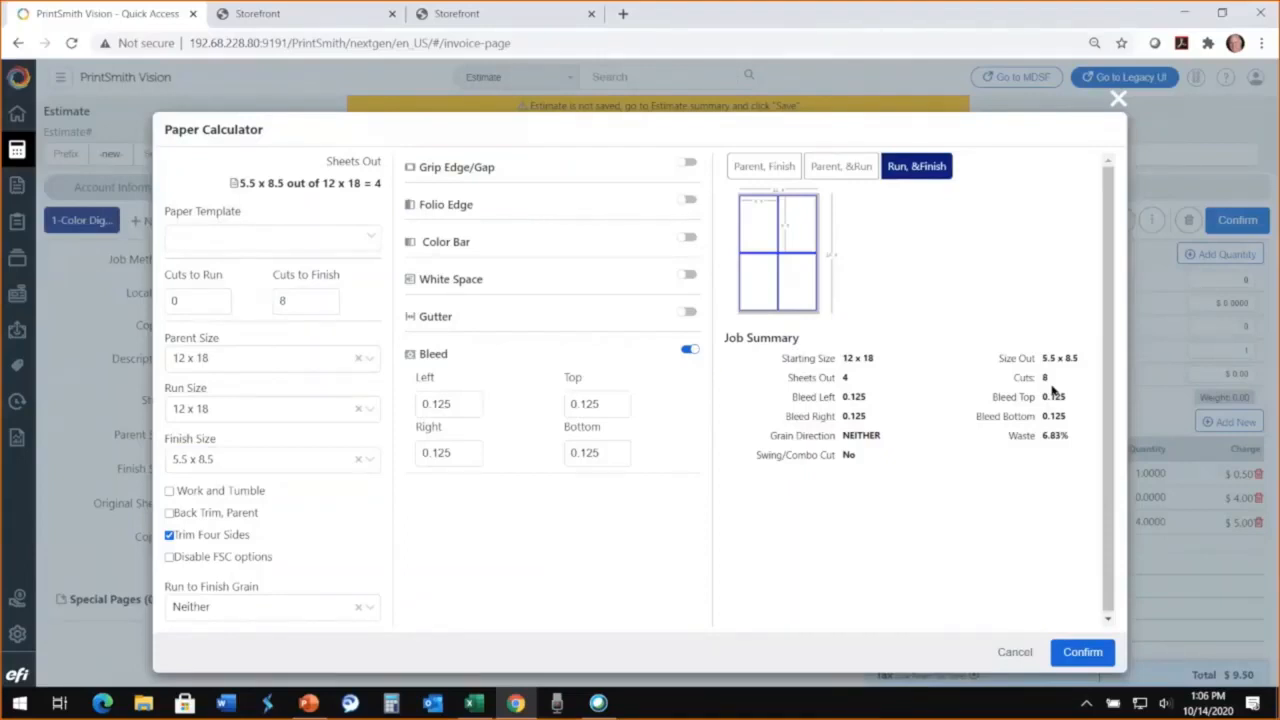
Step: Change the job's finish size to 3.25 x 9.5 in the Paper Calculator
{"action": "left_click", "coordinate": [226, 460]}
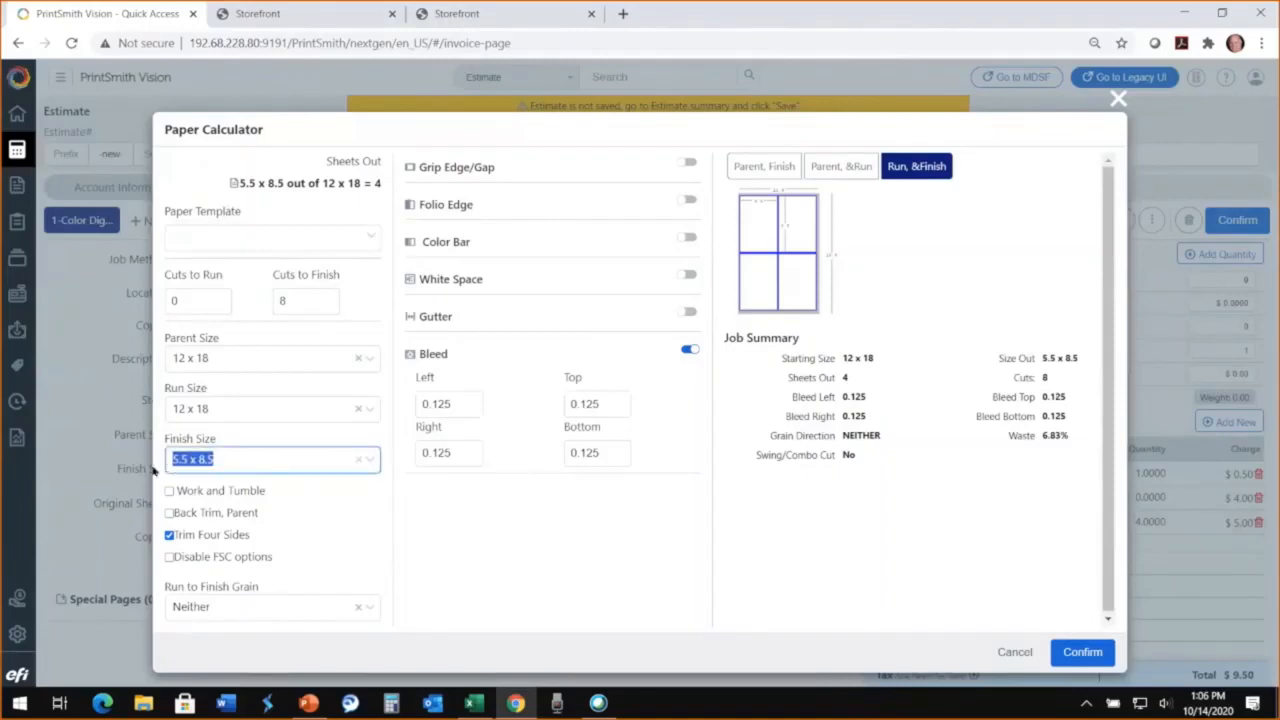
{"action": "type", "text": "3.25"}
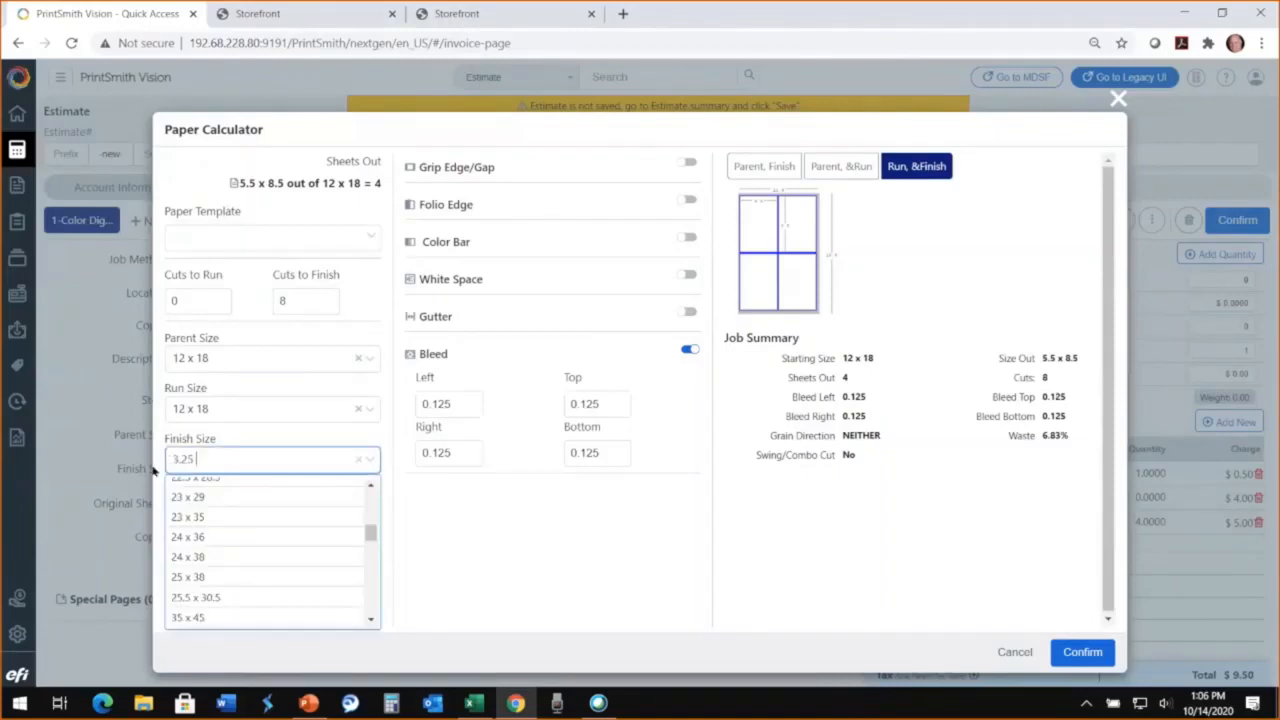
{"action": "type", "text": " x 9.5"}
{"action": "key", "text": "Return"}
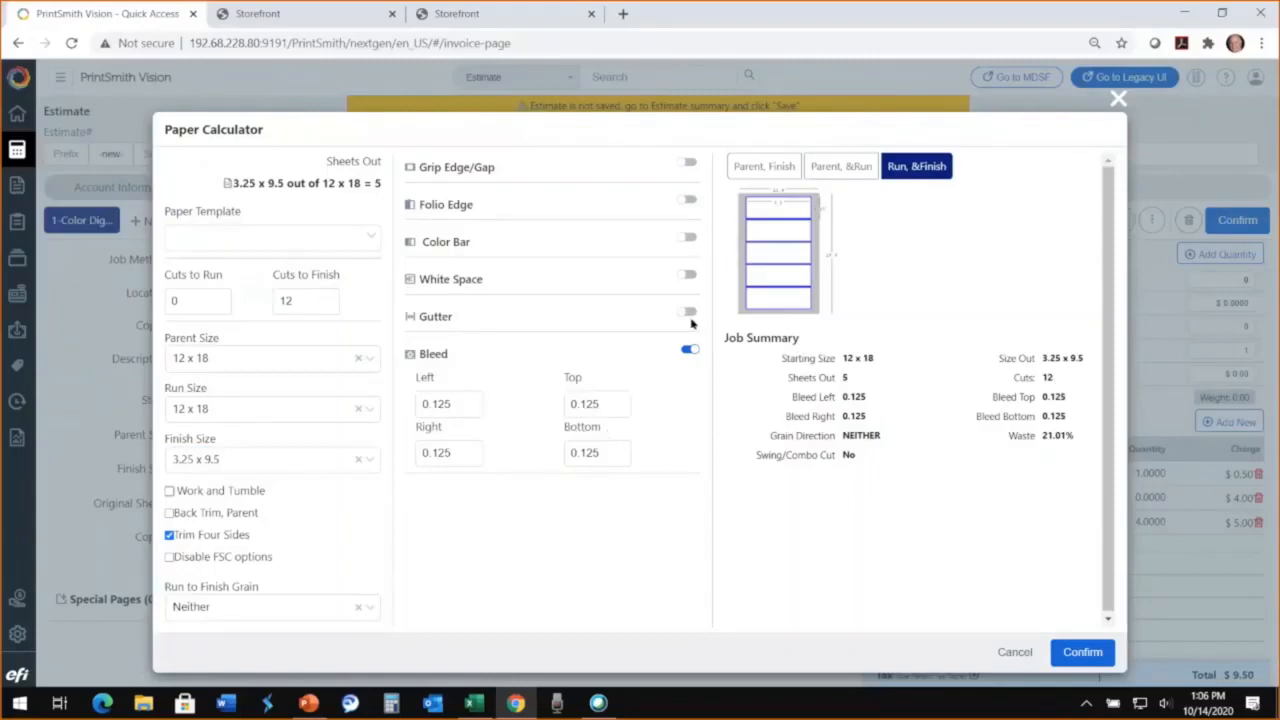
Step: Try a 0.5 grip edge at the left and top together with a 0.25 color bar, and switch both off again
{"action": "left_click", "coordinate": [690, 163]}
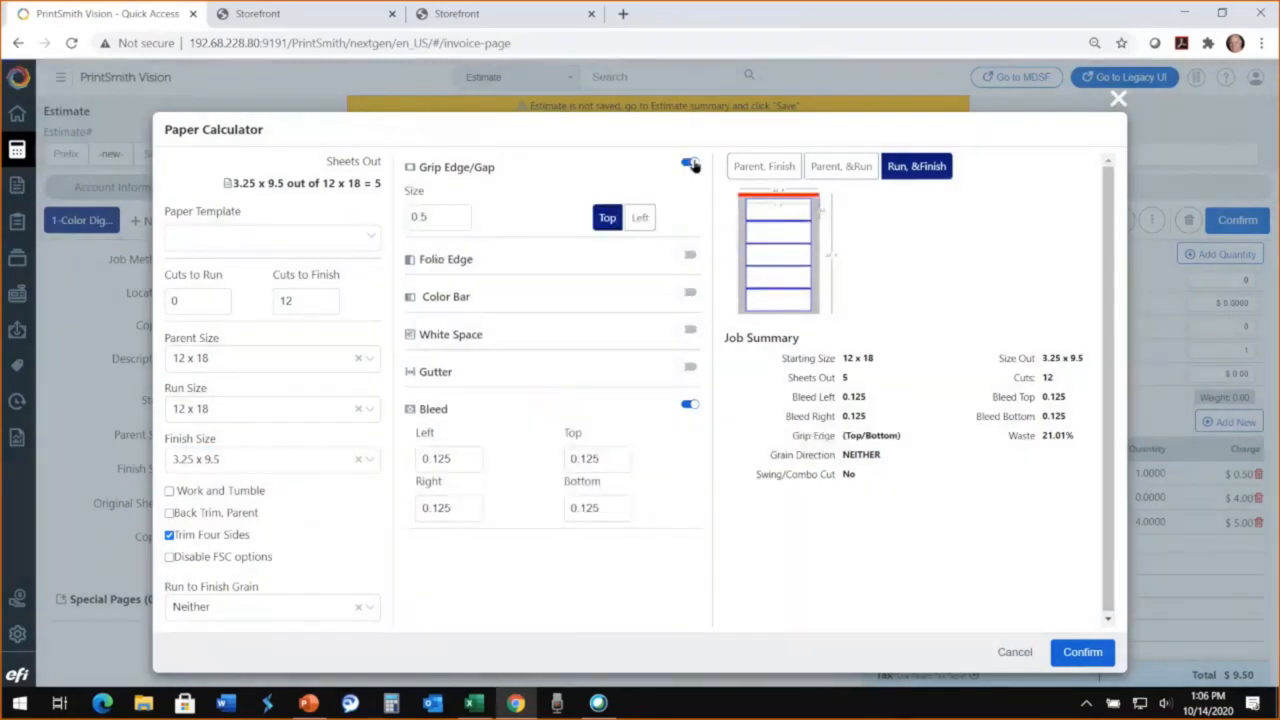
{"action": "left_click", "coordinate": [690, 294]}
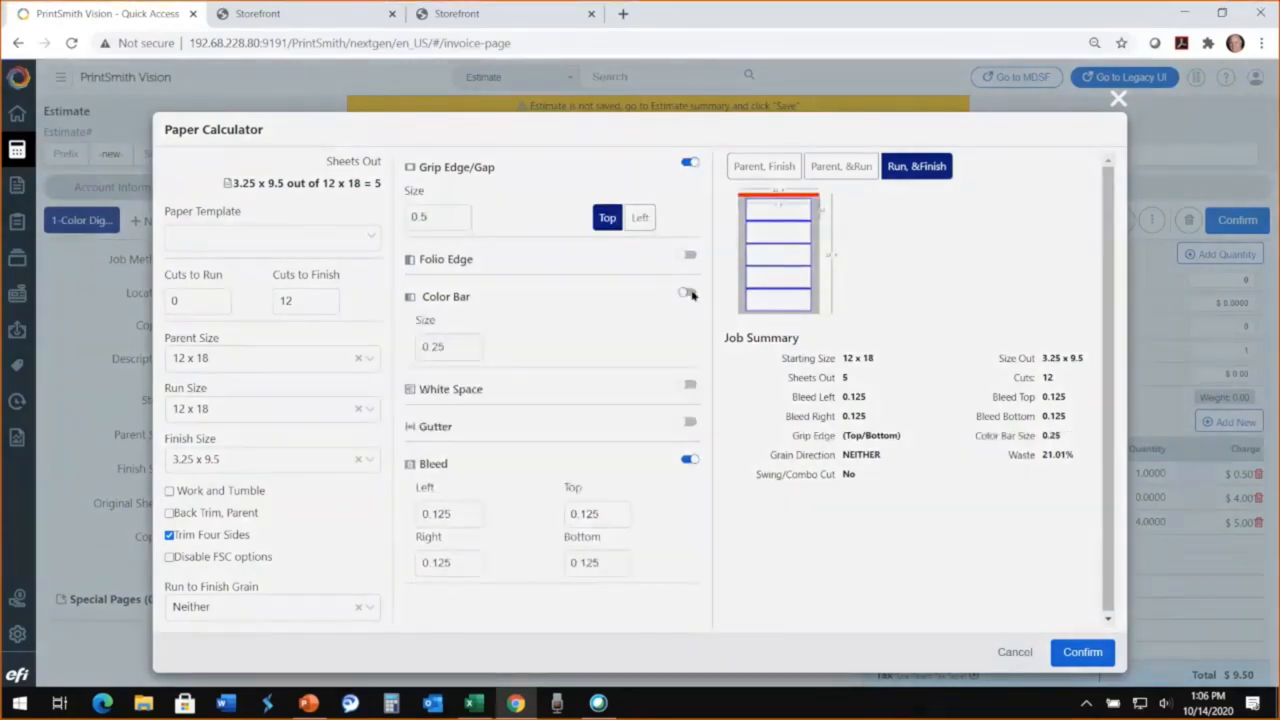
{"action": "left_click", "coordinate": [641, 218]}
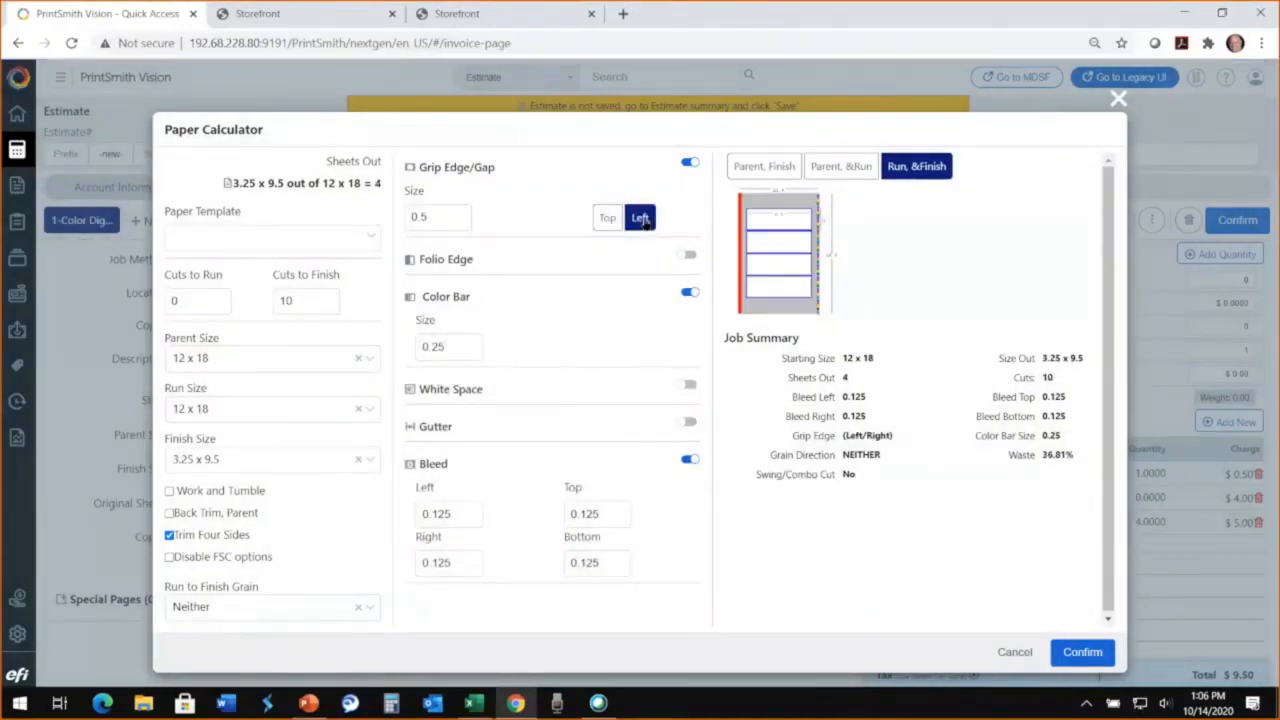
{"action": "left_click", "coordinate": [608, 219]}
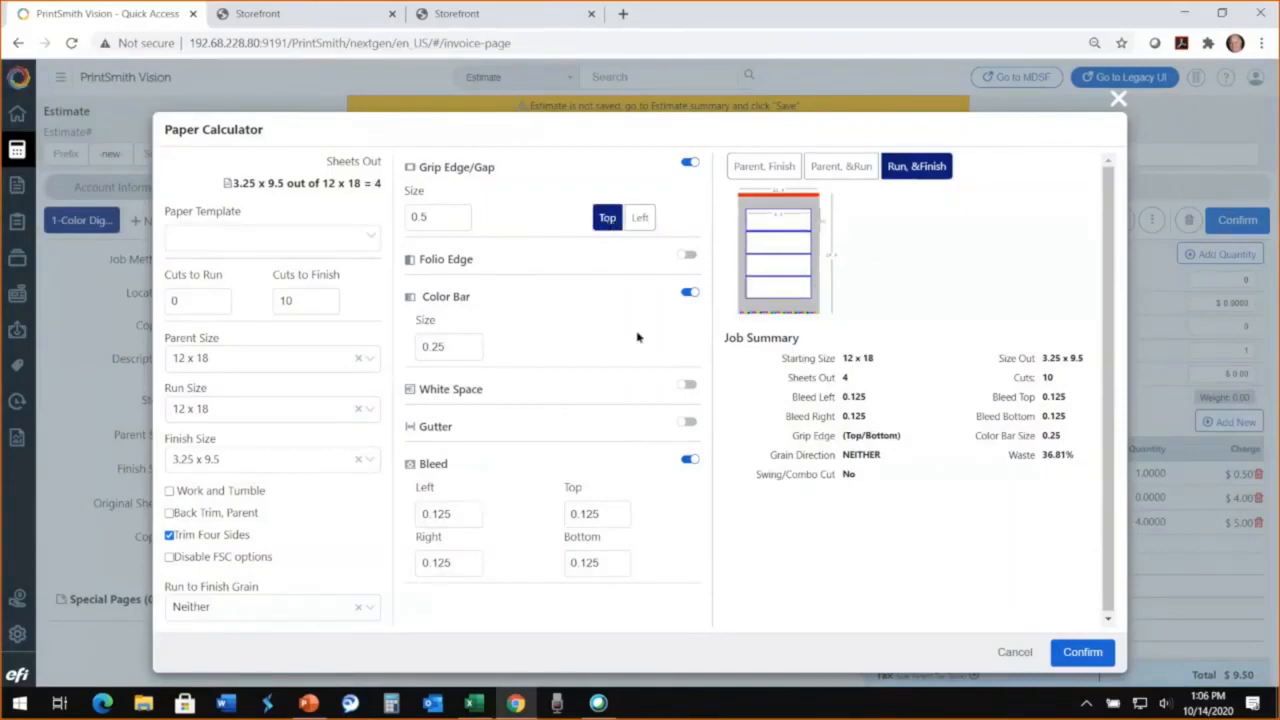
{"action": "left_click", "coordinate": [689, 163]}
{"action": "left_click", "coordinate": [686, 241]}
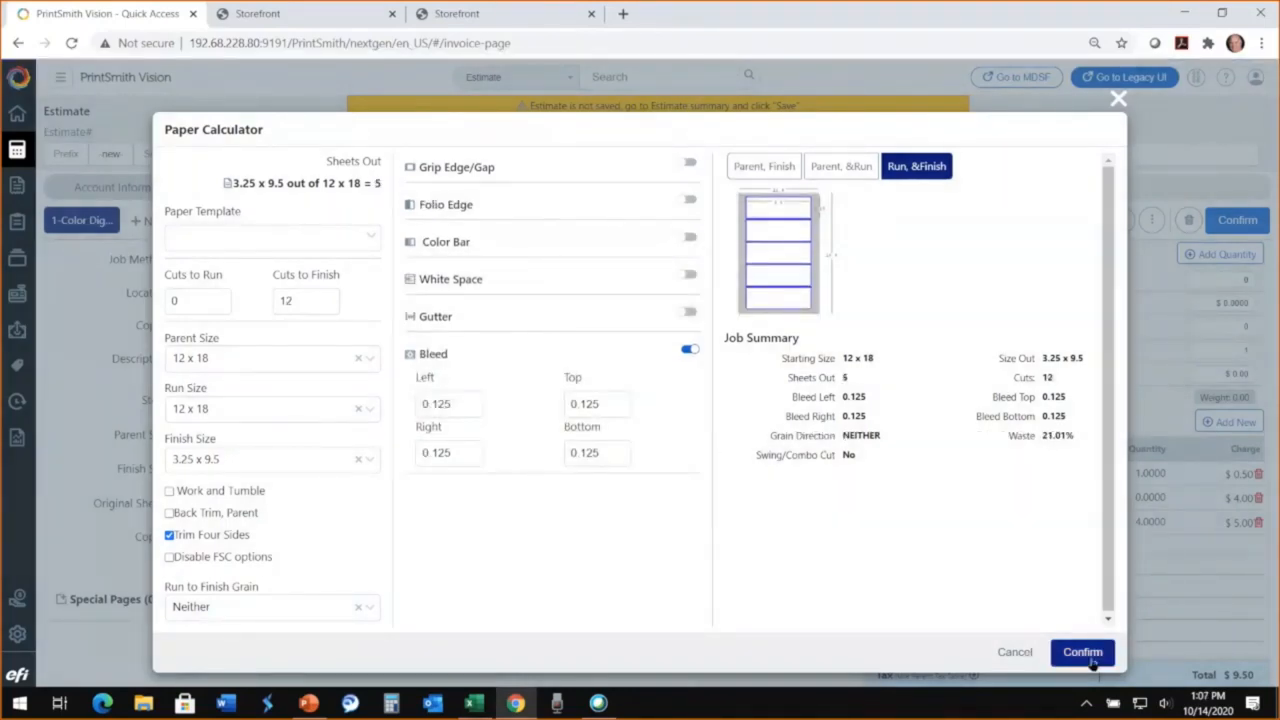
Step: Apply the Paper Calculator settings and set the job to duplex printing with a quantity of 5,000
{"action": "left_click", "coordinate": [1082, 652]}
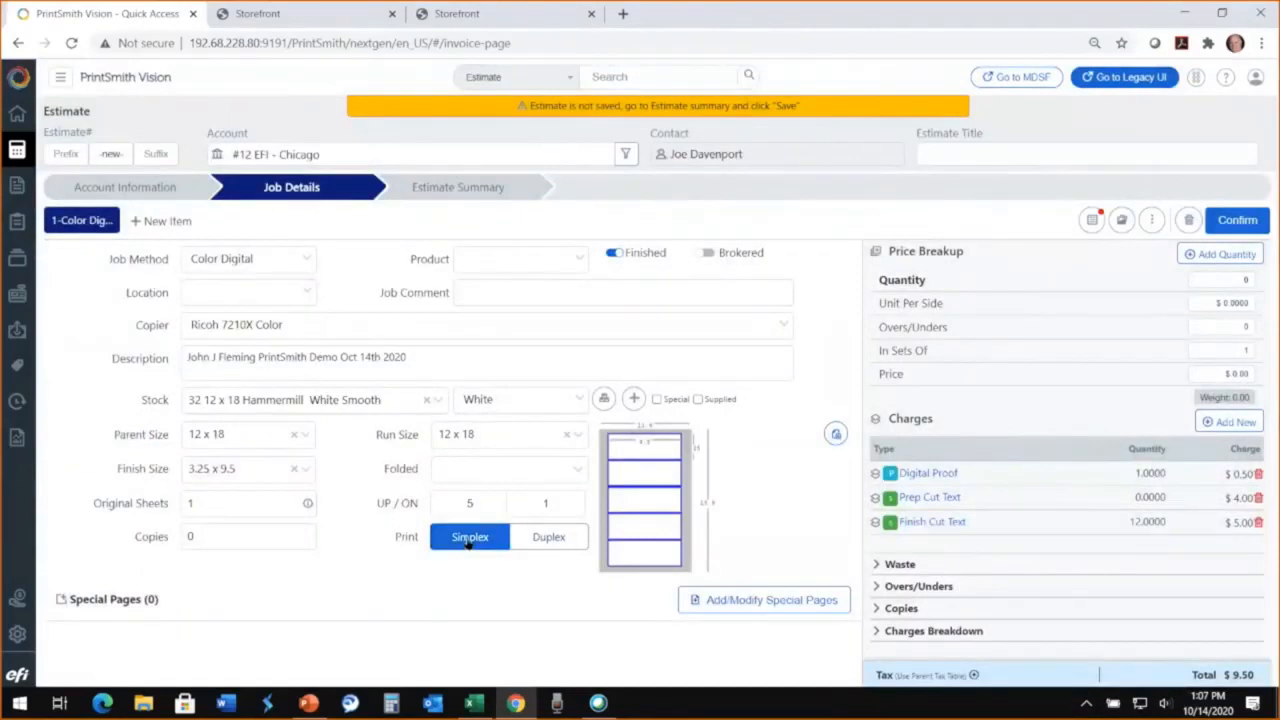
{"action": "left_click", "coordinate": [549, 538]}
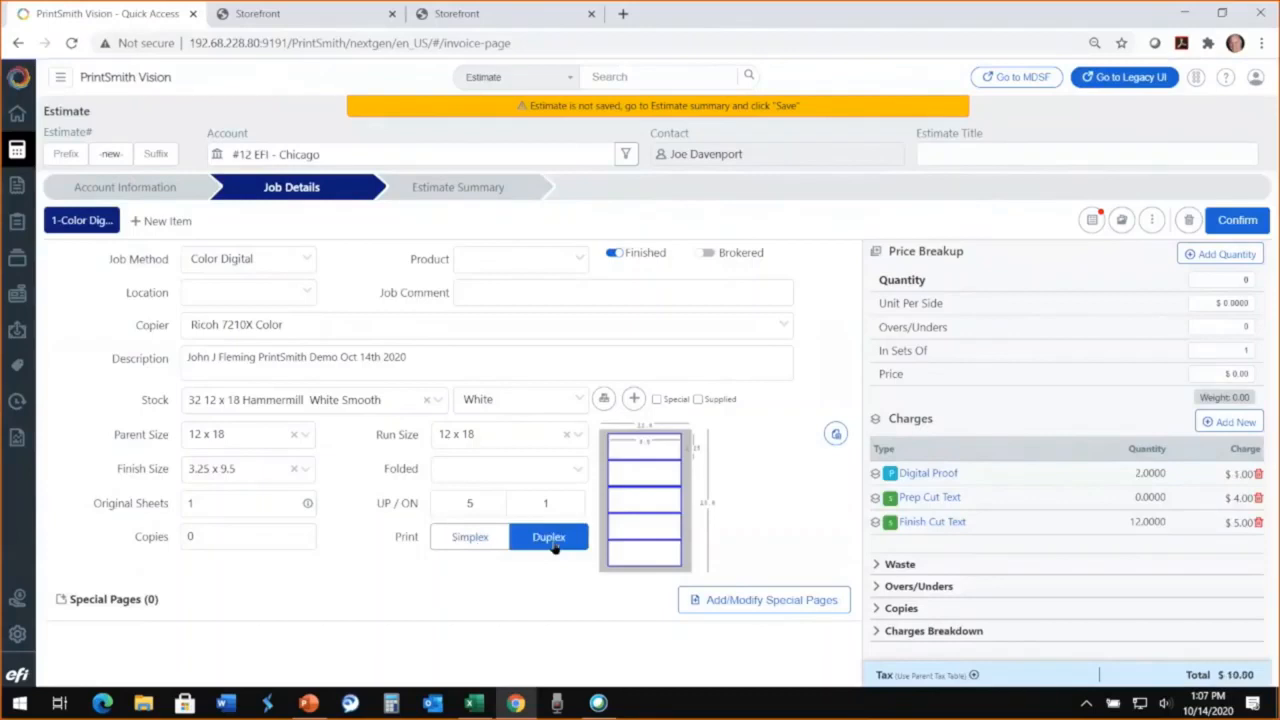
{"action": "left_click", "coordinate": [1203, 279]}
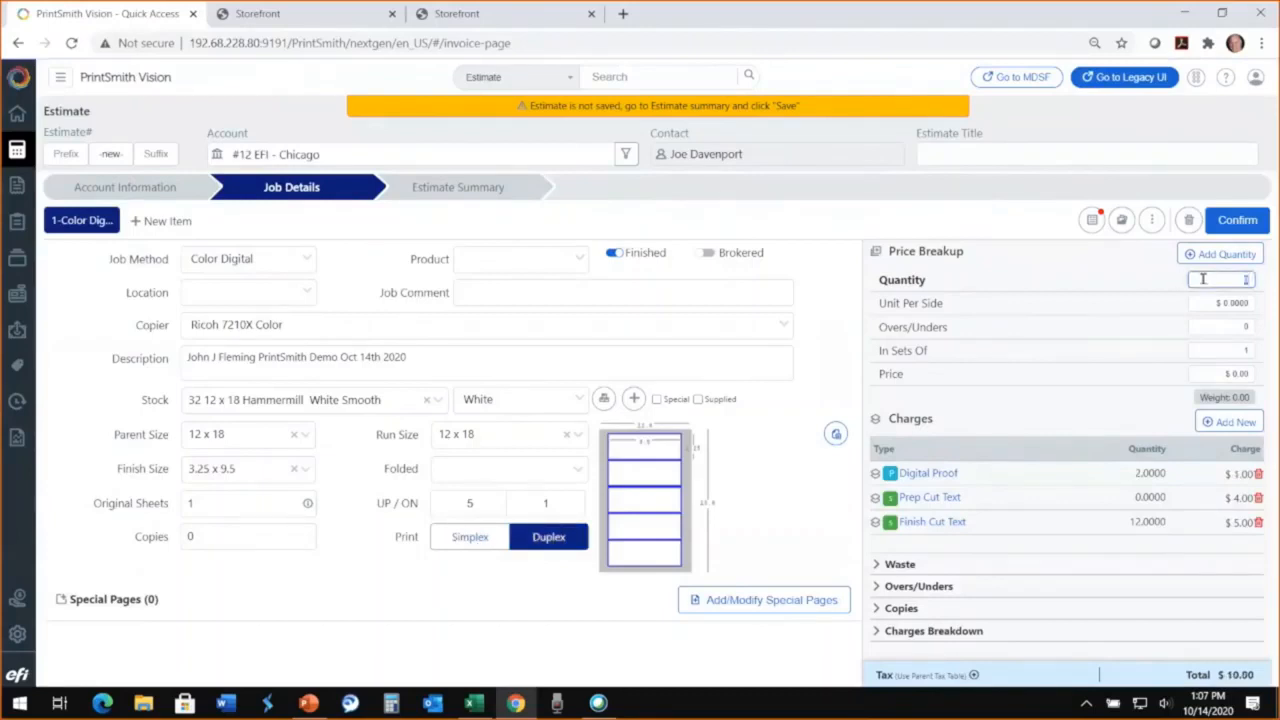
{"action": "type", "text": "5000"}
{"action": "key", "text": "Tab"}
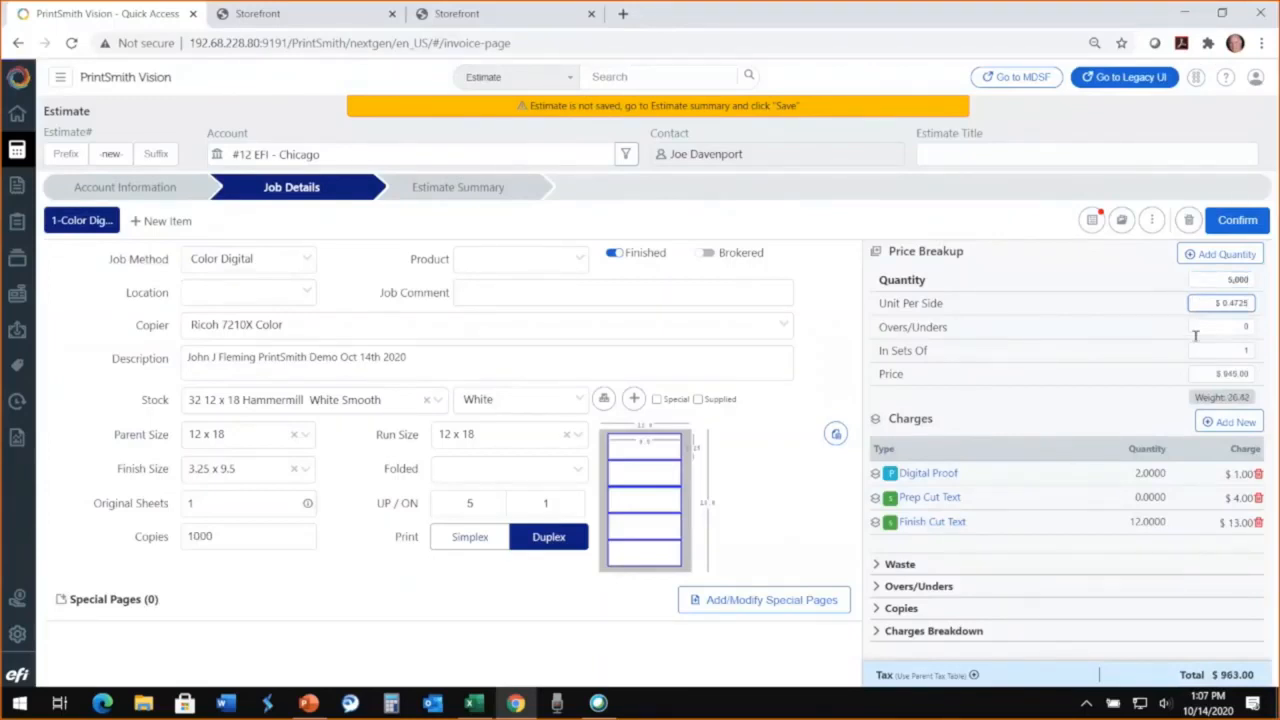
Step: Review the job's price and its sheet layout in the Paper Calculator
{"action": "left_click", "coordinate": [1202, 374]}
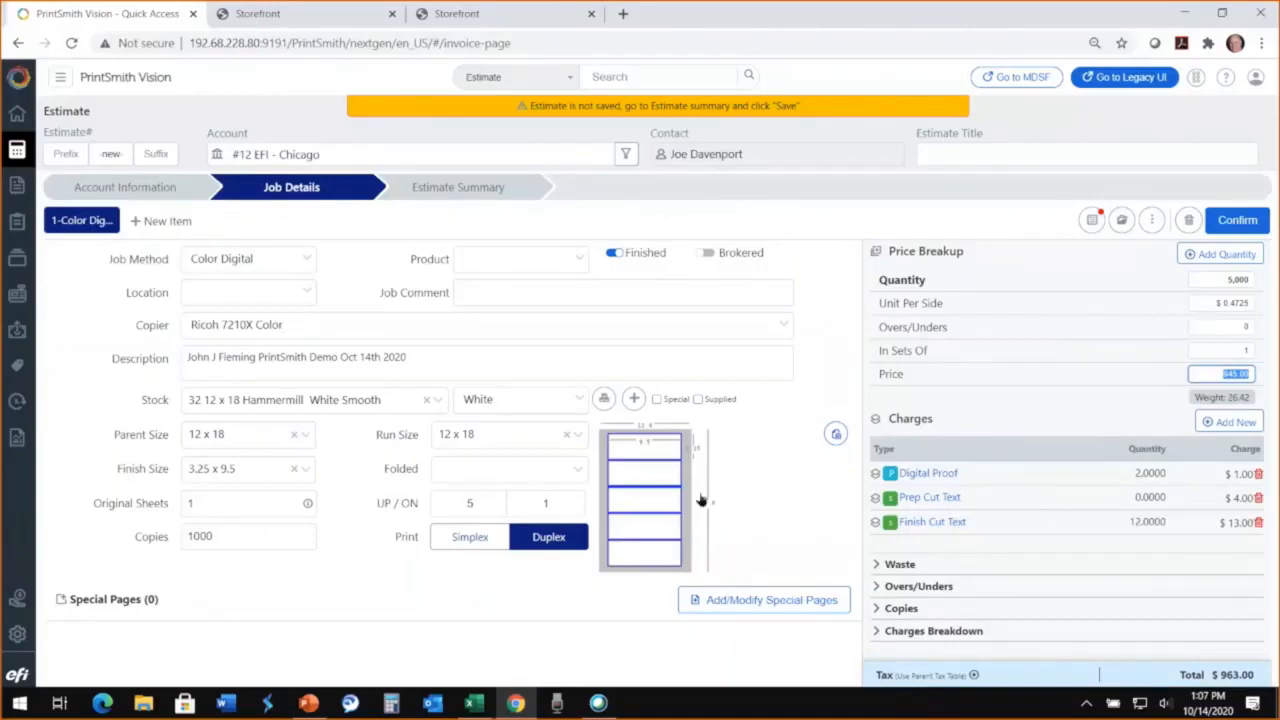
{"action": "left_click", "coordinate": [735, 487]}
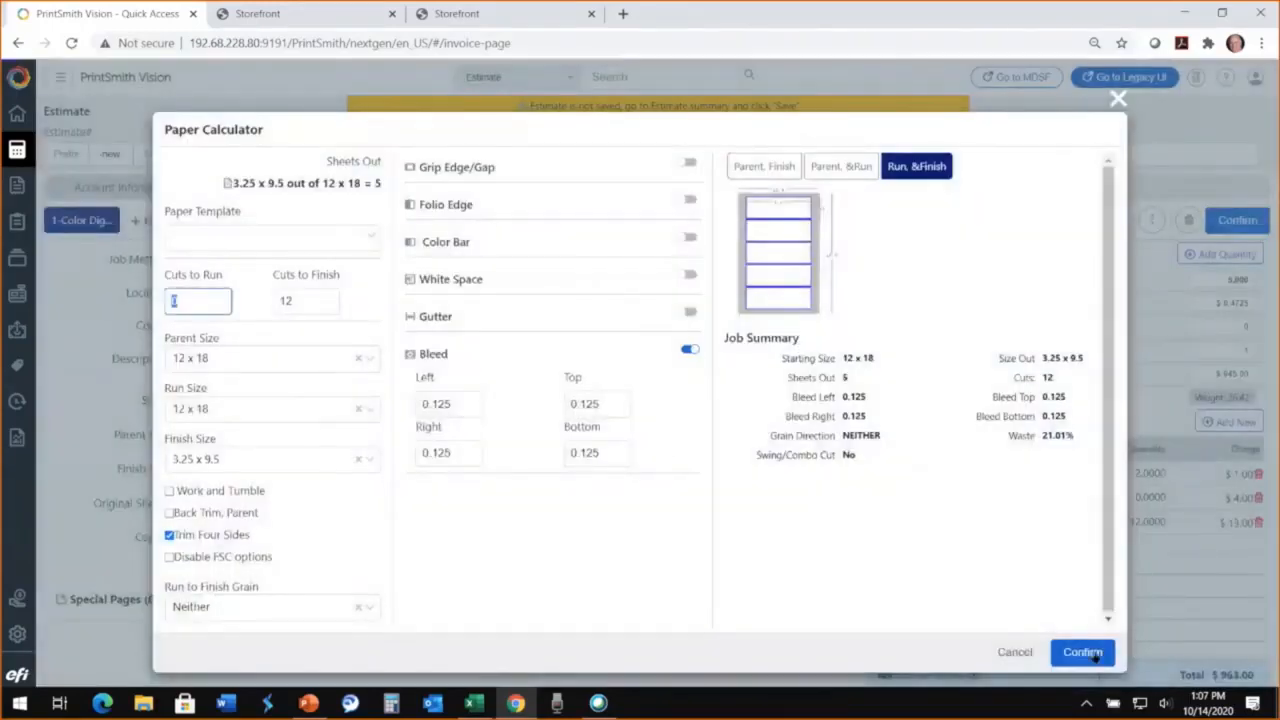
{"action": "left_click", "coordinate": [1090, 656]}
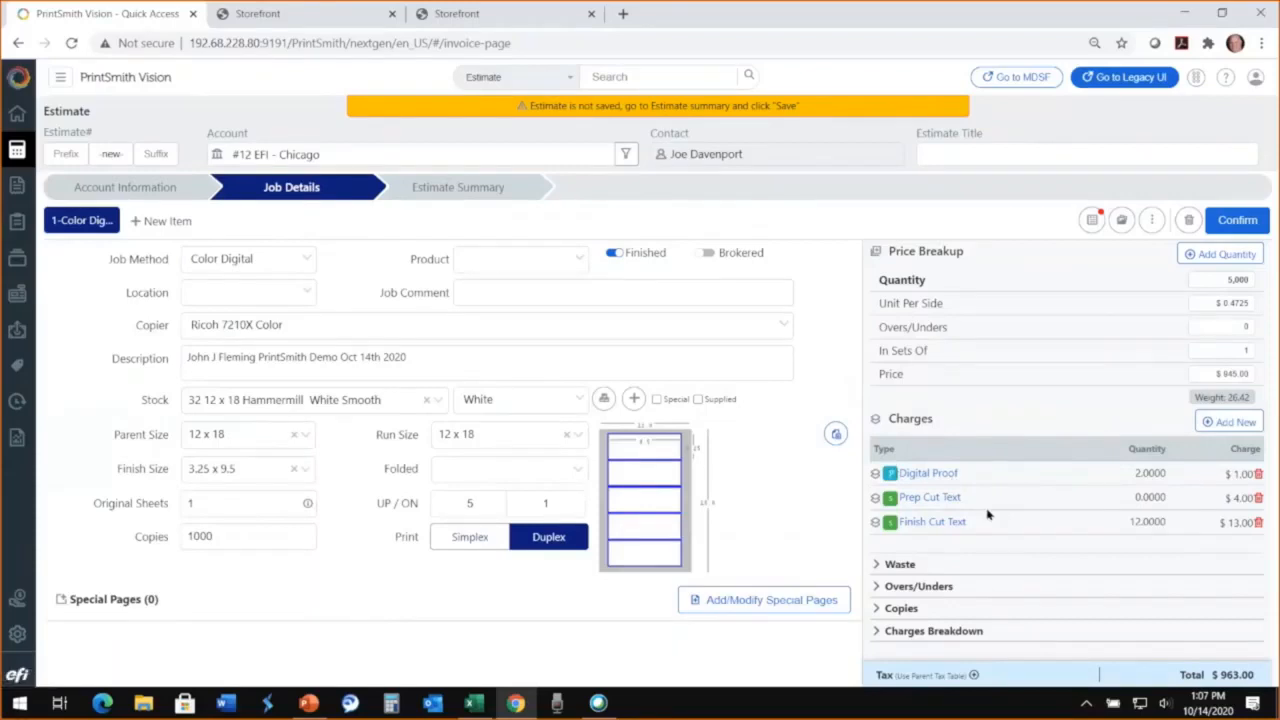
Step: Add an Estimated Design charge to the job with a stop time of 2 hours 30 minutes
{"action": "left_click", "coordinate": [1228, 424]}
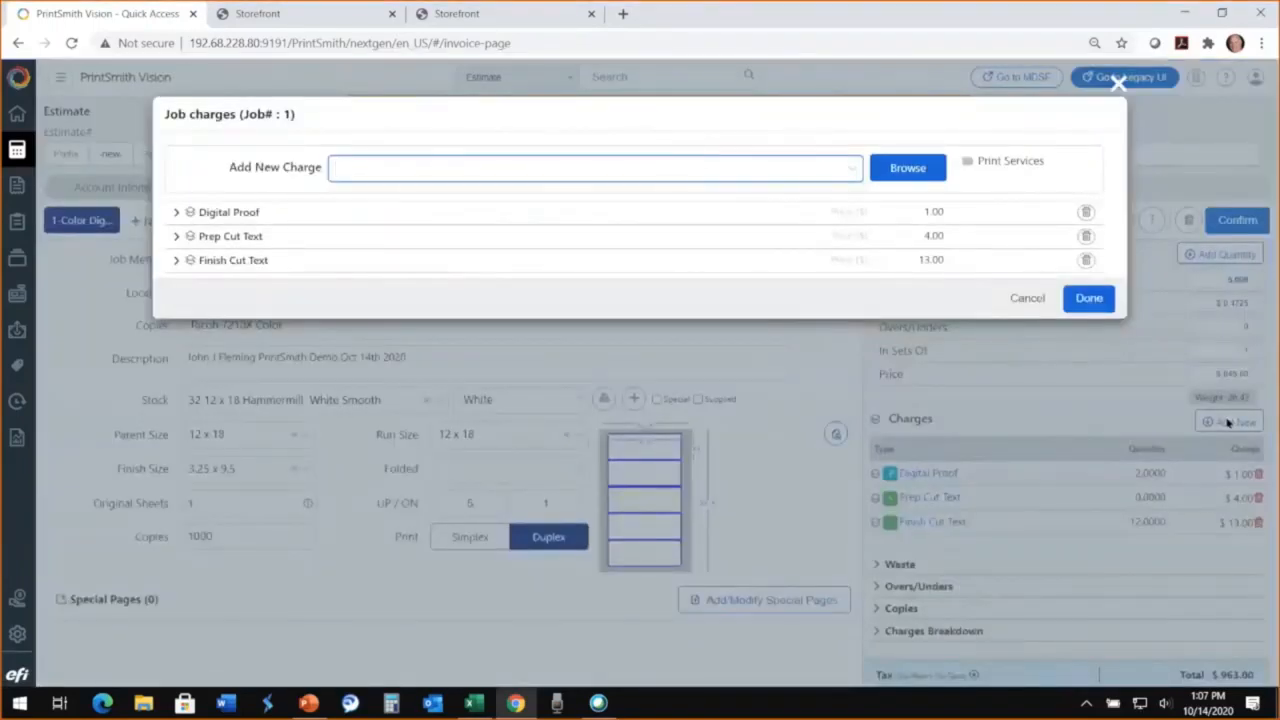
{"action": "type", "text": "des"}
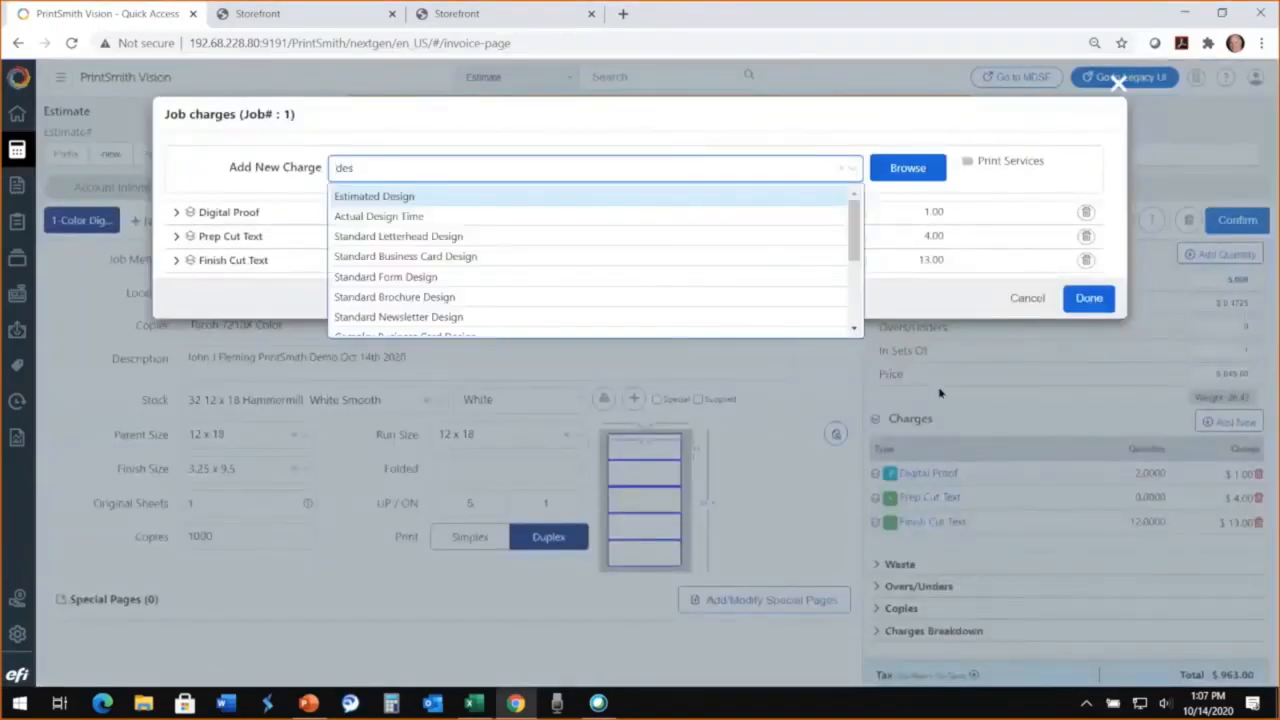
{"action": "left_click", "coordinate": [399, 198]}
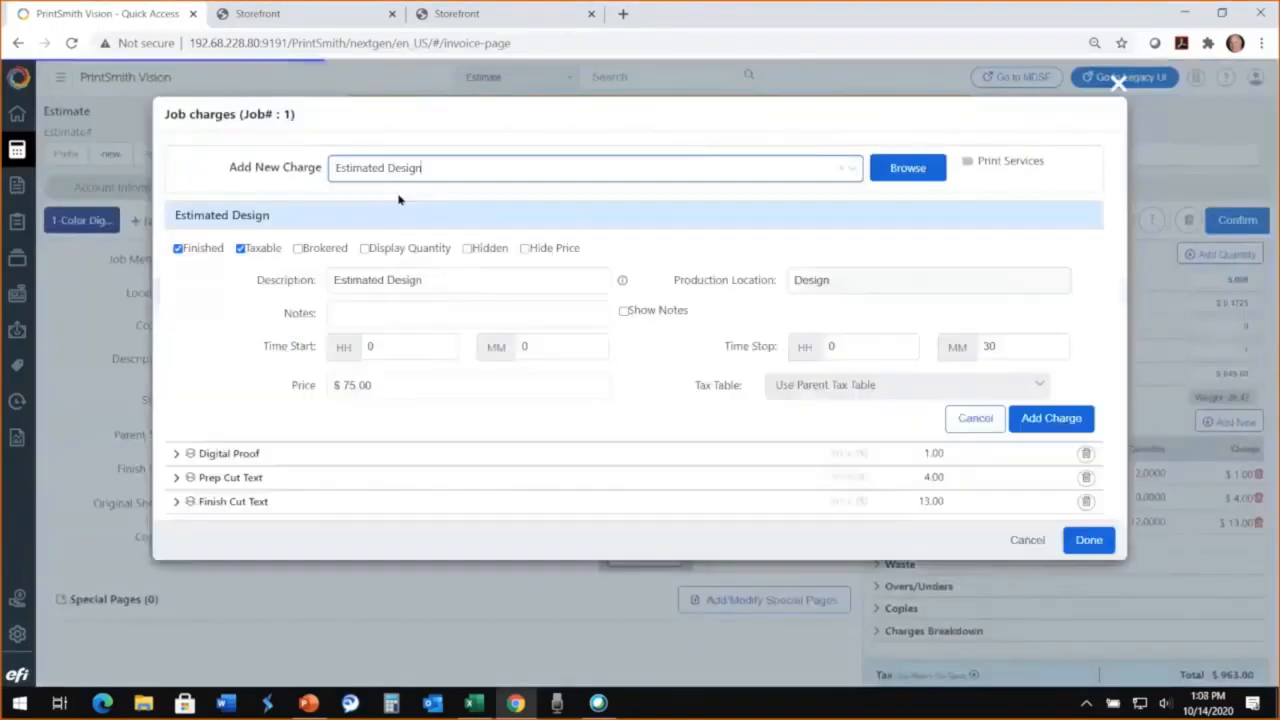
{"action": "left_click", "coordinate": [855, 350]}
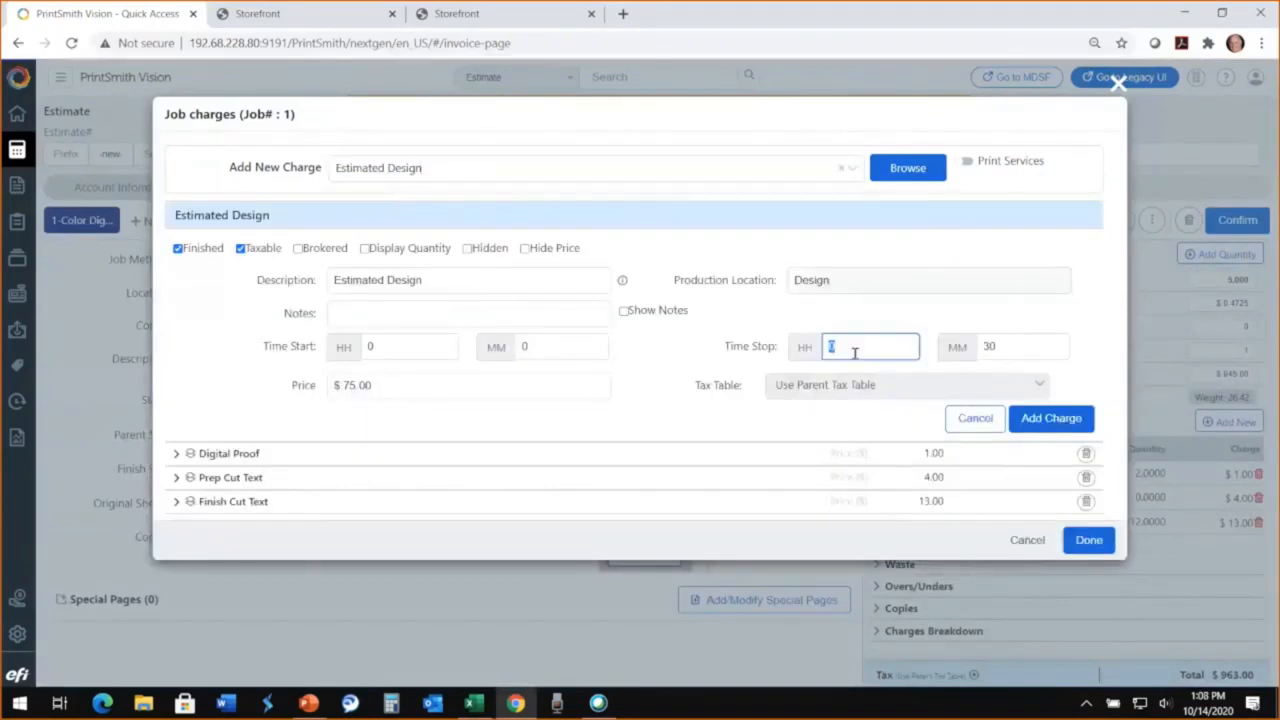
{"action": "type", "text": "2"}
{"action": "key", "text": "Tab"}
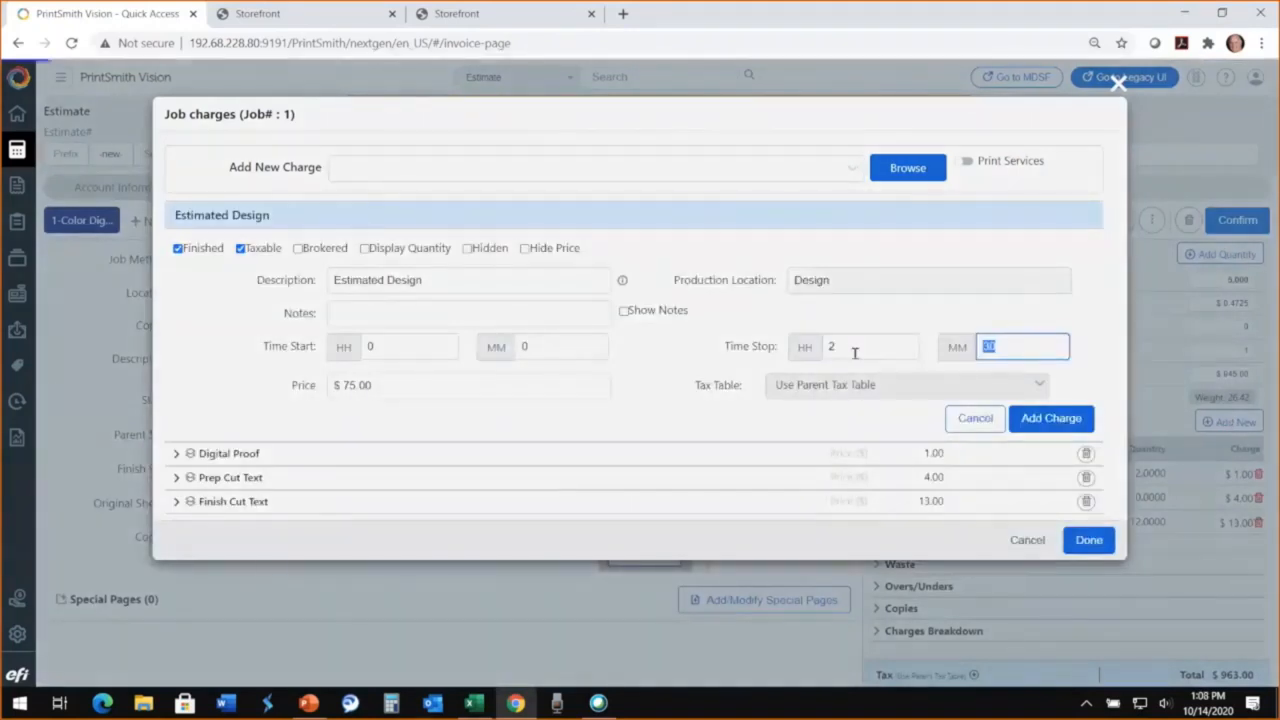
{"action": "key", "text": "Tab"}
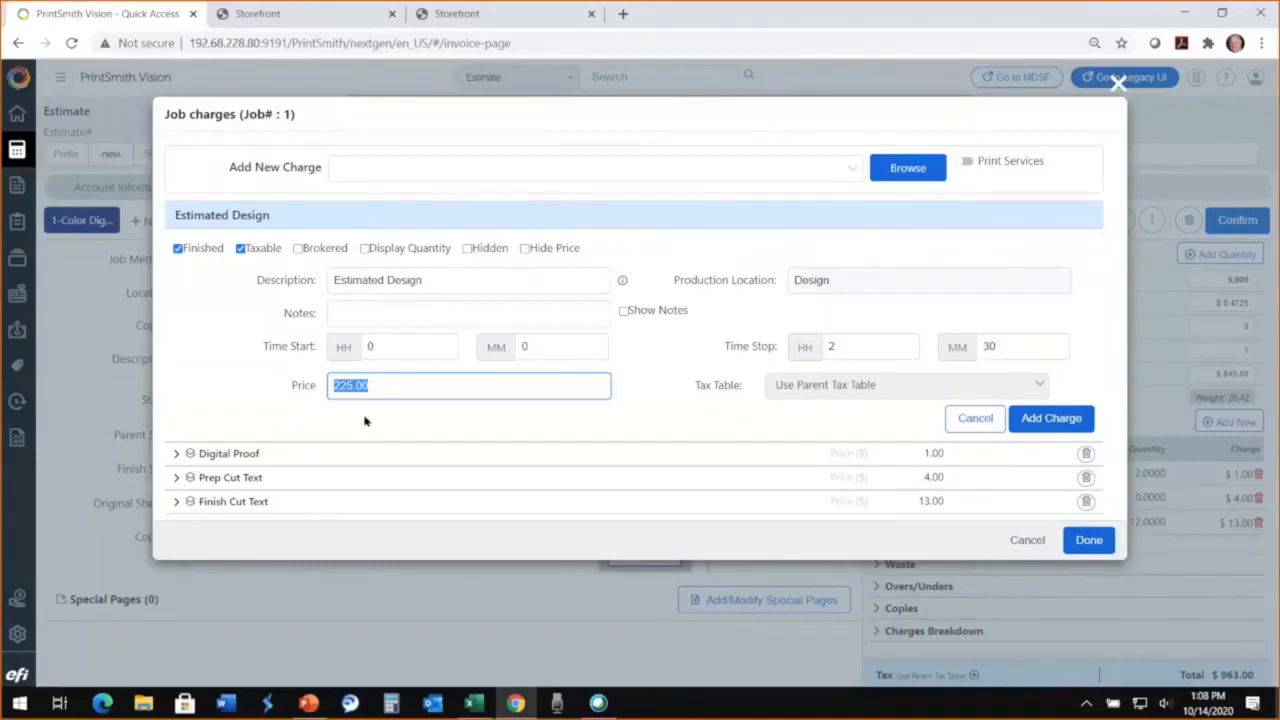
{"action": "left_click", "coordinate": [1051, 420]}
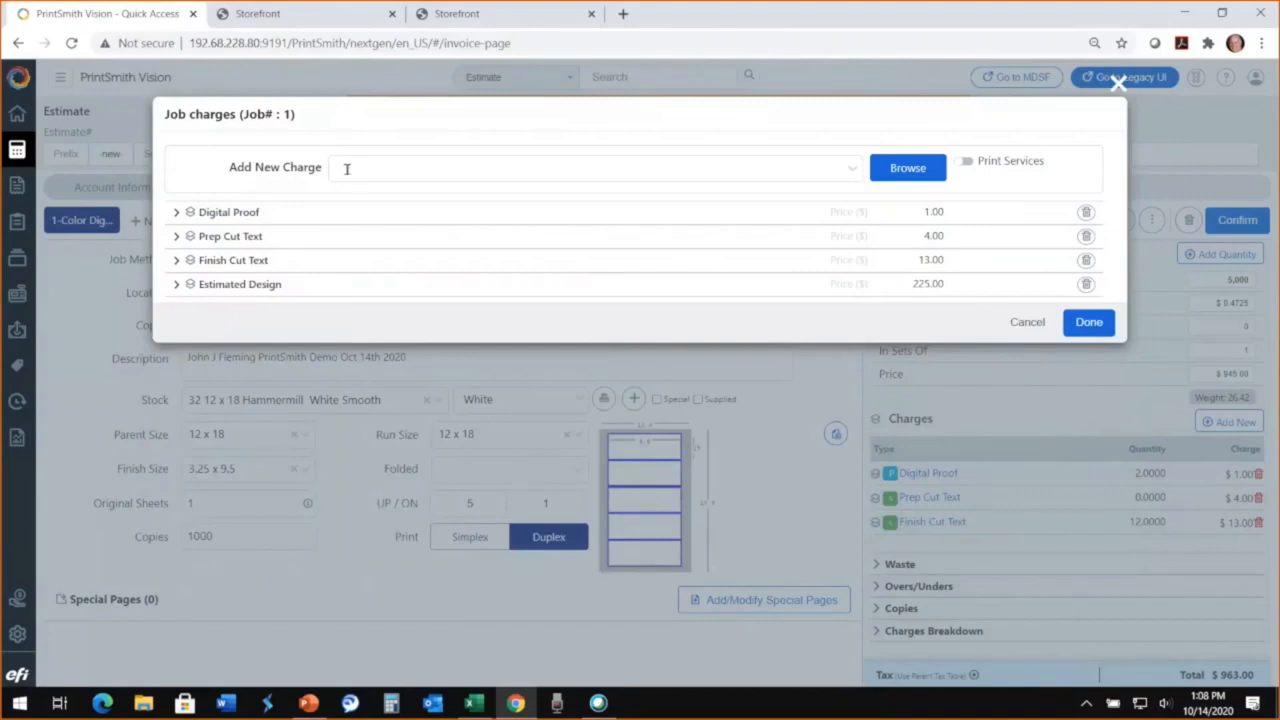
Step: Add the Perforate & Score Finished Piece charge from the Perf/Score group of the Bindery charges
{"action": "left_click", "coordinate": [896, 172]}
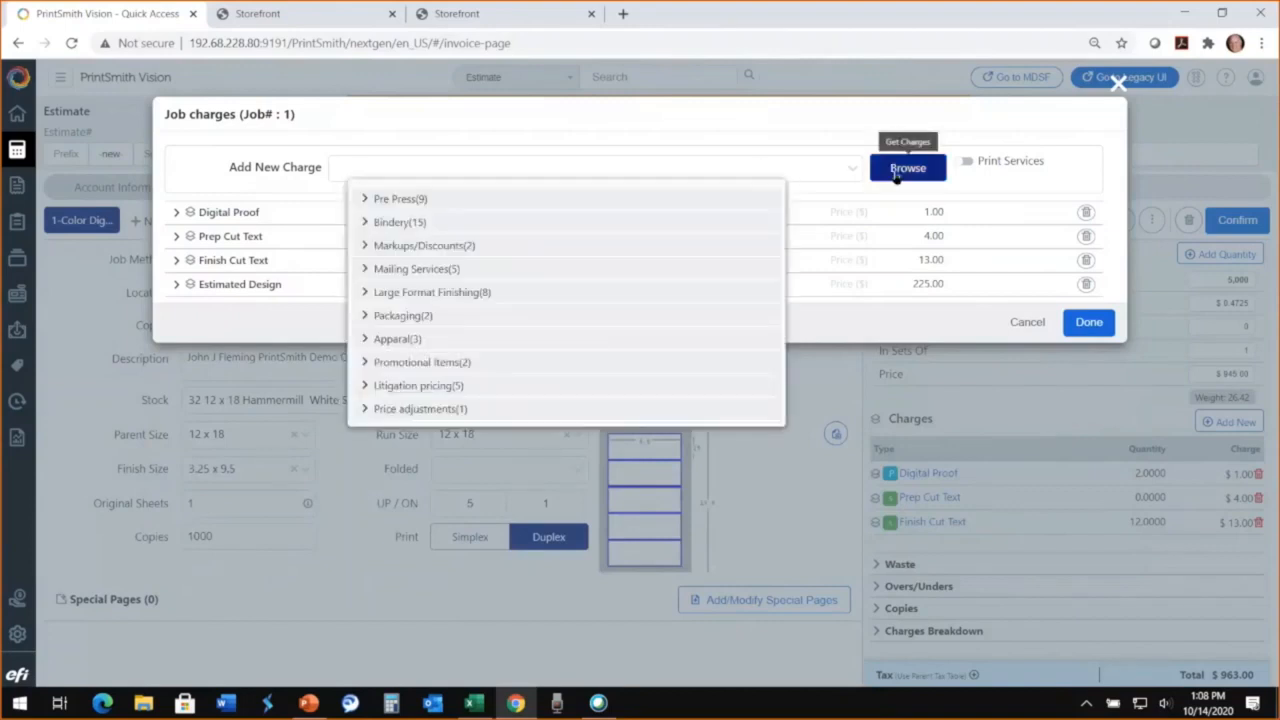
{"action": "left_click", "coordinate": [366, 223]}
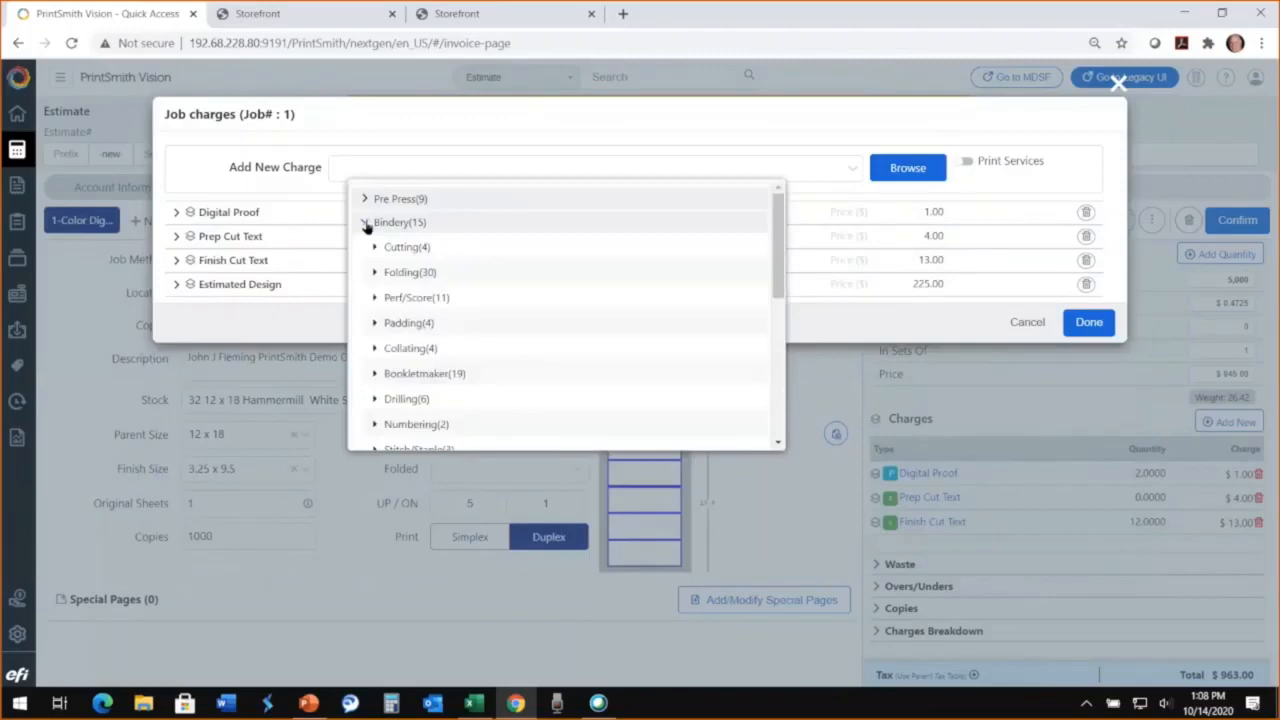
{"action": "left_click", "coordinate": [375, 298]}
{"action": "scroll", "coordinate": [509, 358], "scroll_direction": "down", "scroll_amount": 5}
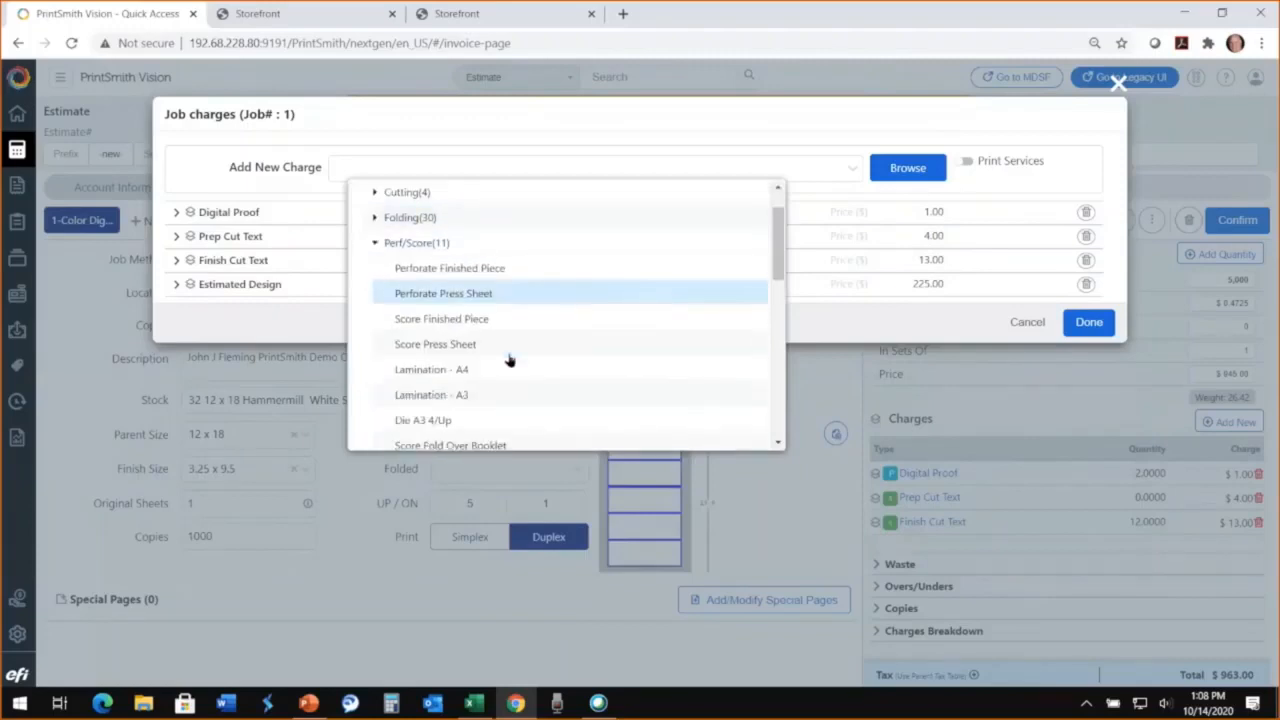
{"action": "scroll", "coordinate": [509, 358], "scroll_direction": "down", "scroll_amount": 2}
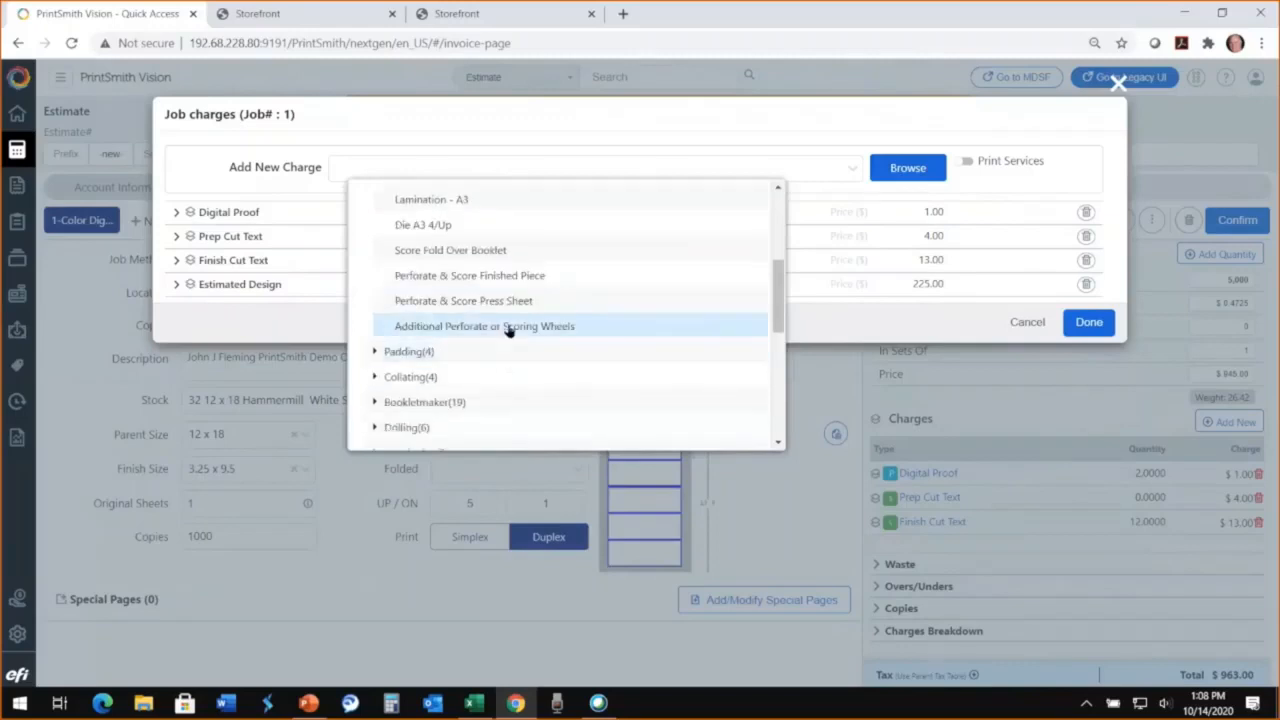
{"action": "left_click", "coordinate": [497, 277]}
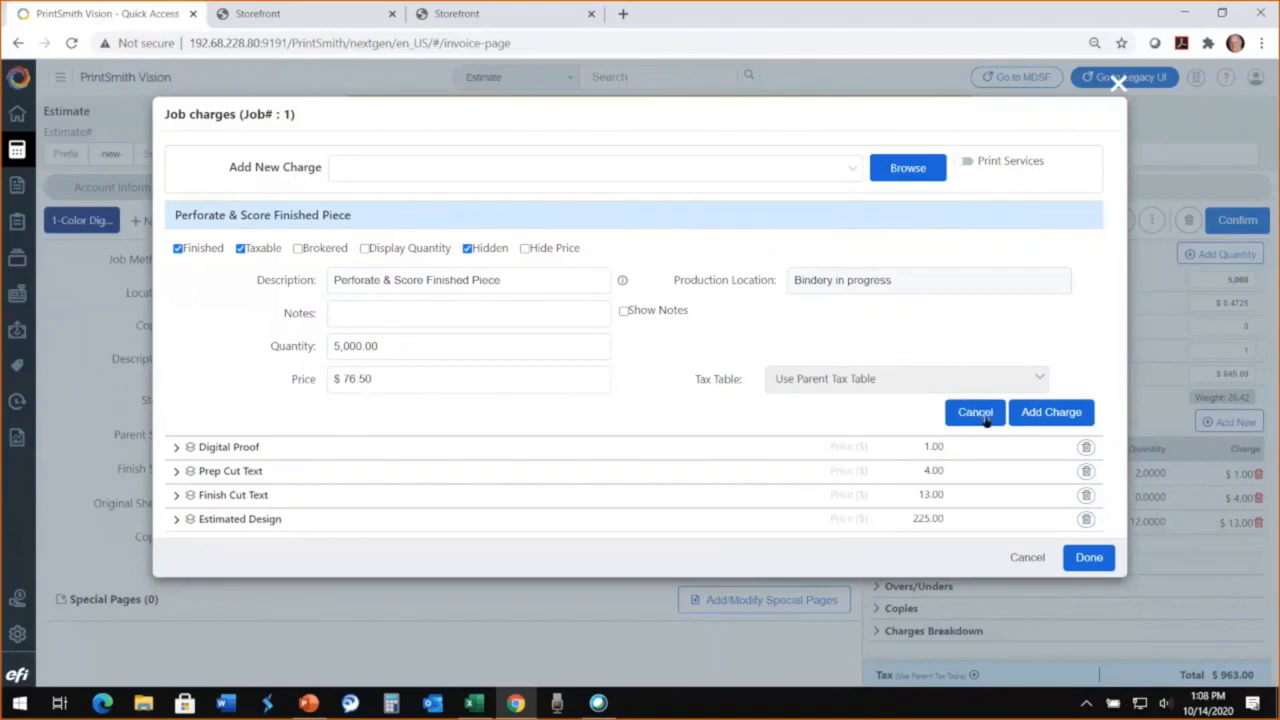
{"action": "left_click", "coordinate": [1054, 416]}
Step: Add the 11" Box (2500 Count) charge from the Bindery group Boxes and Packaging, and save the job charges
{"action": "left_click", "coordinate": [903, 170]}
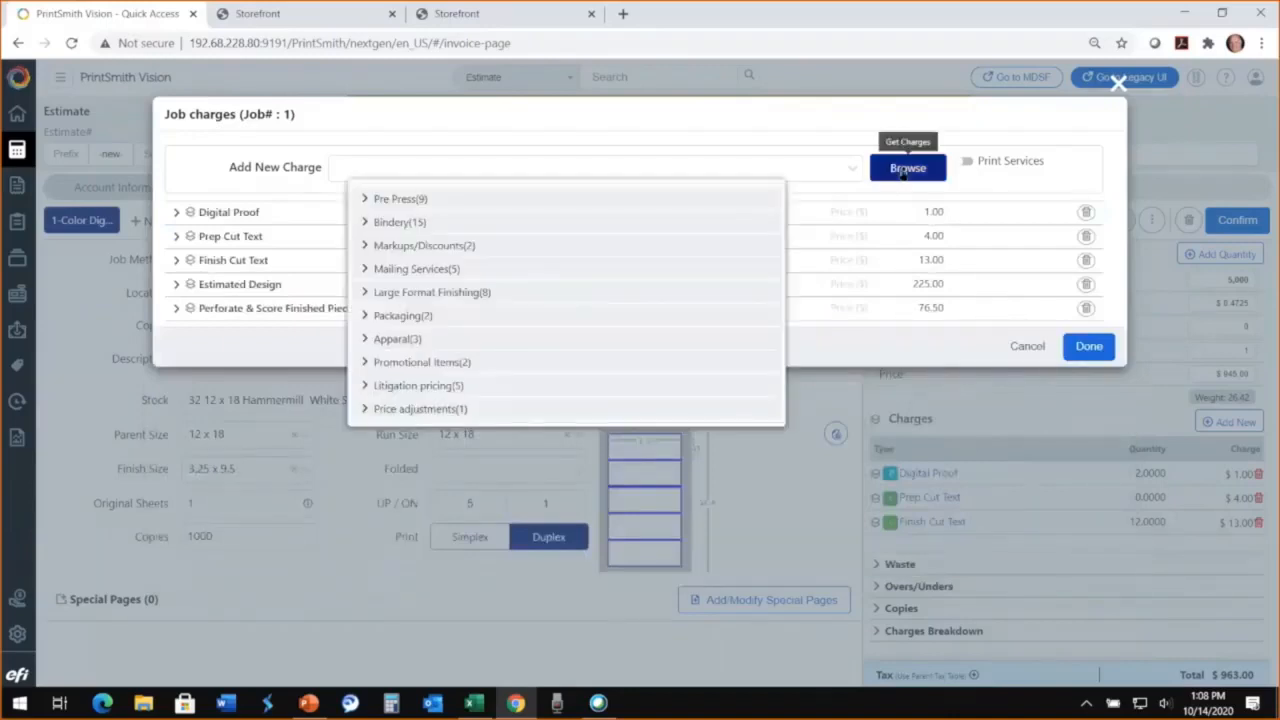
{"action": "left_click", "coordinate": [364, 223]}
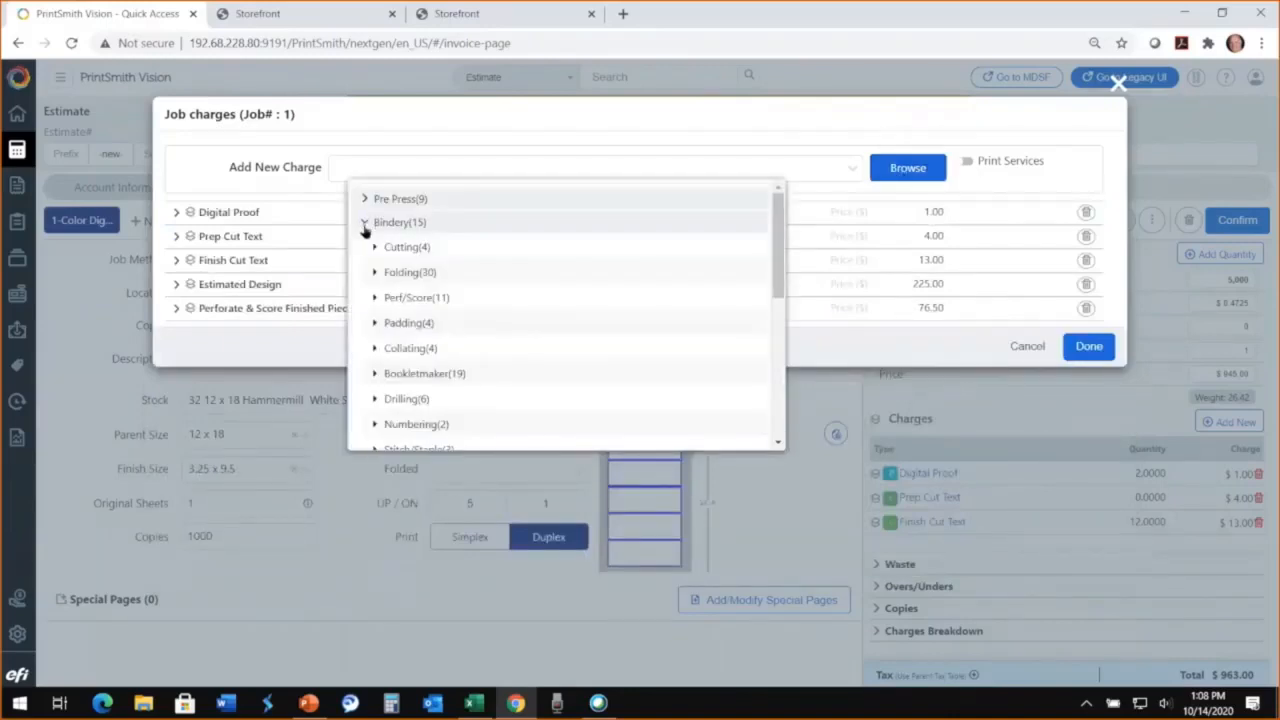
{"action": "scroll", "coordinate": [486, 329], "scroll_direction": "down", "scroll_amount": 5}
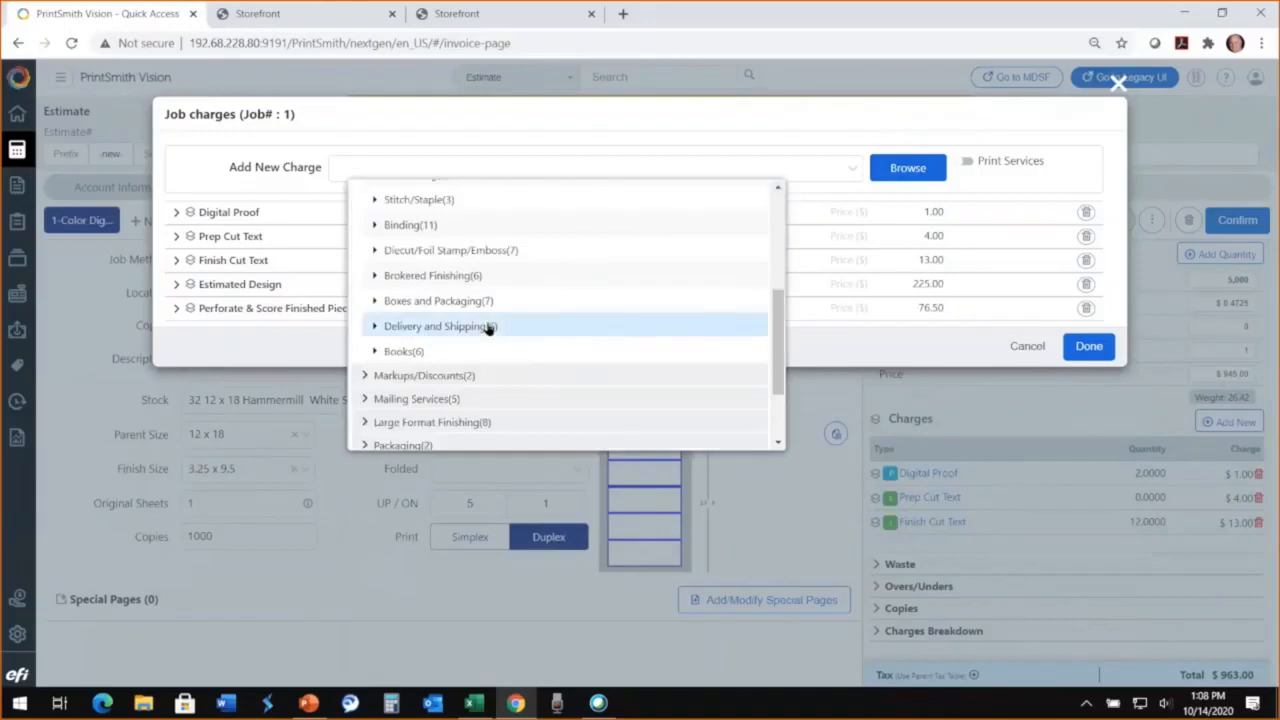
{"action": "left_click", "coordinate": [376, 302]}
{"action": "scroll", "coordinate": [375, 302], "scroll_direction": "down", "scroll_amount": 1}
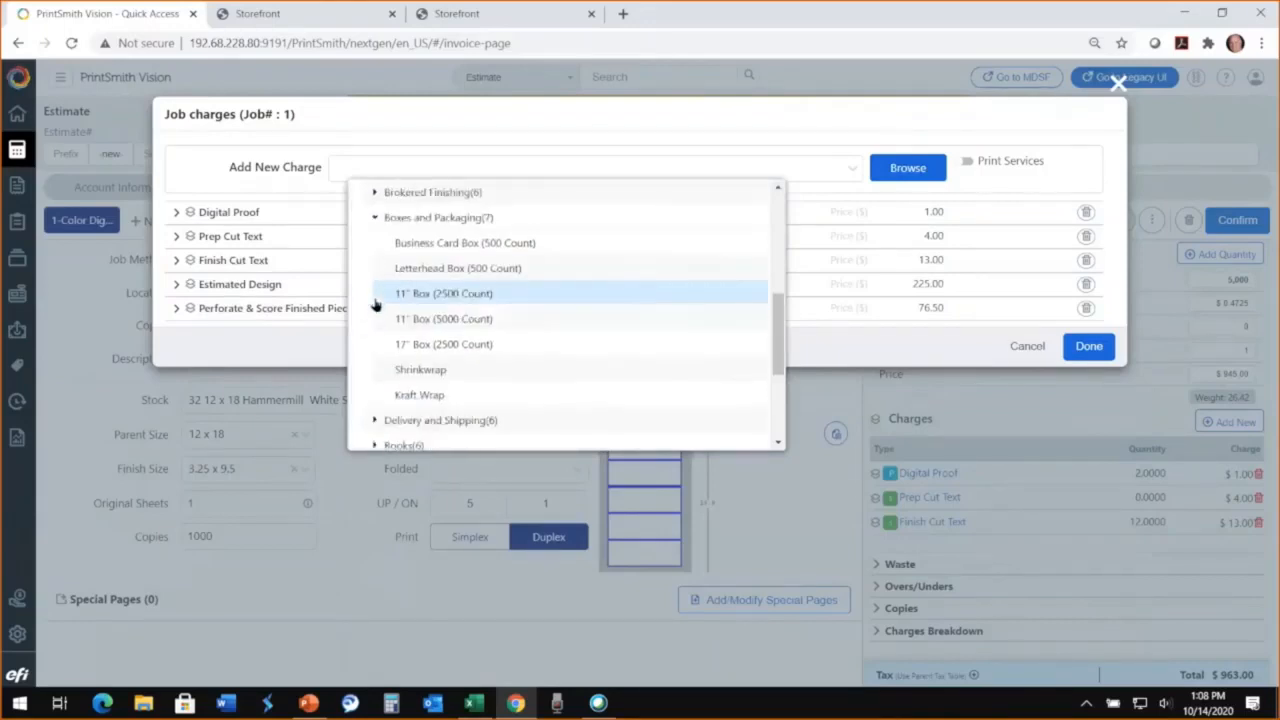
{"action": "left_click", "coordinate": [443, 294]}
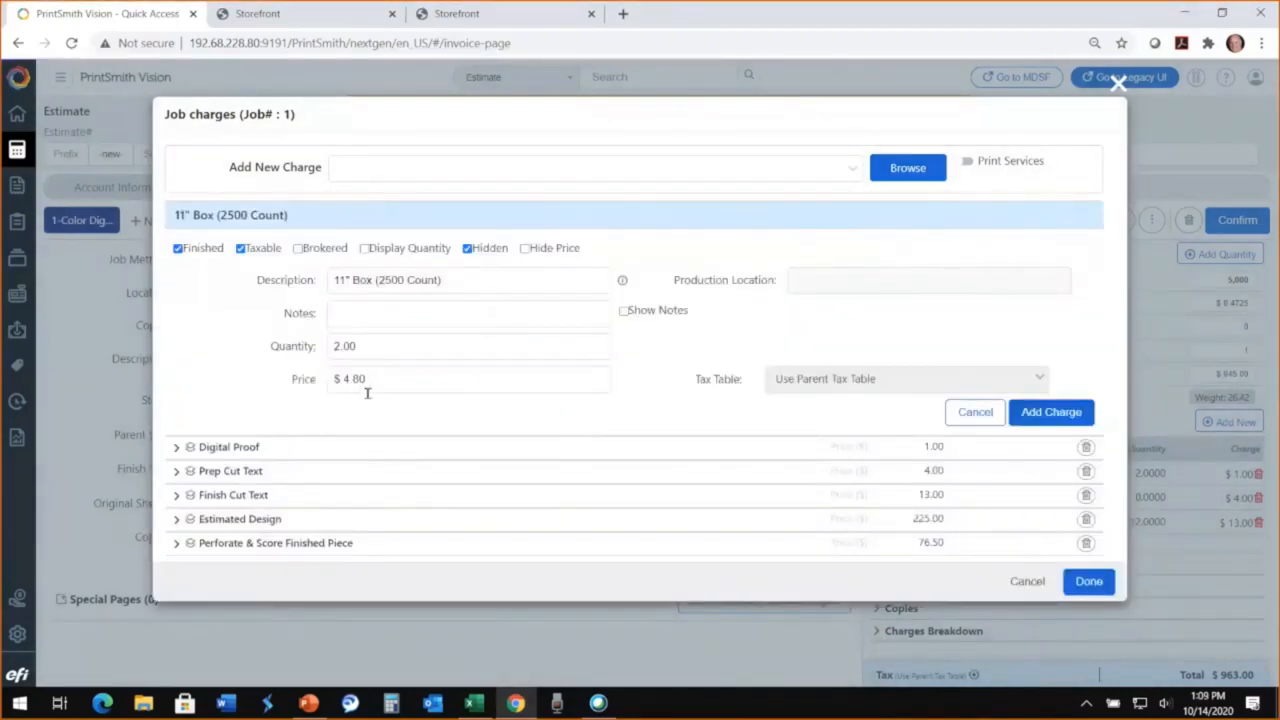
{"action": "left_click", "coordinate": [1051, 412]}
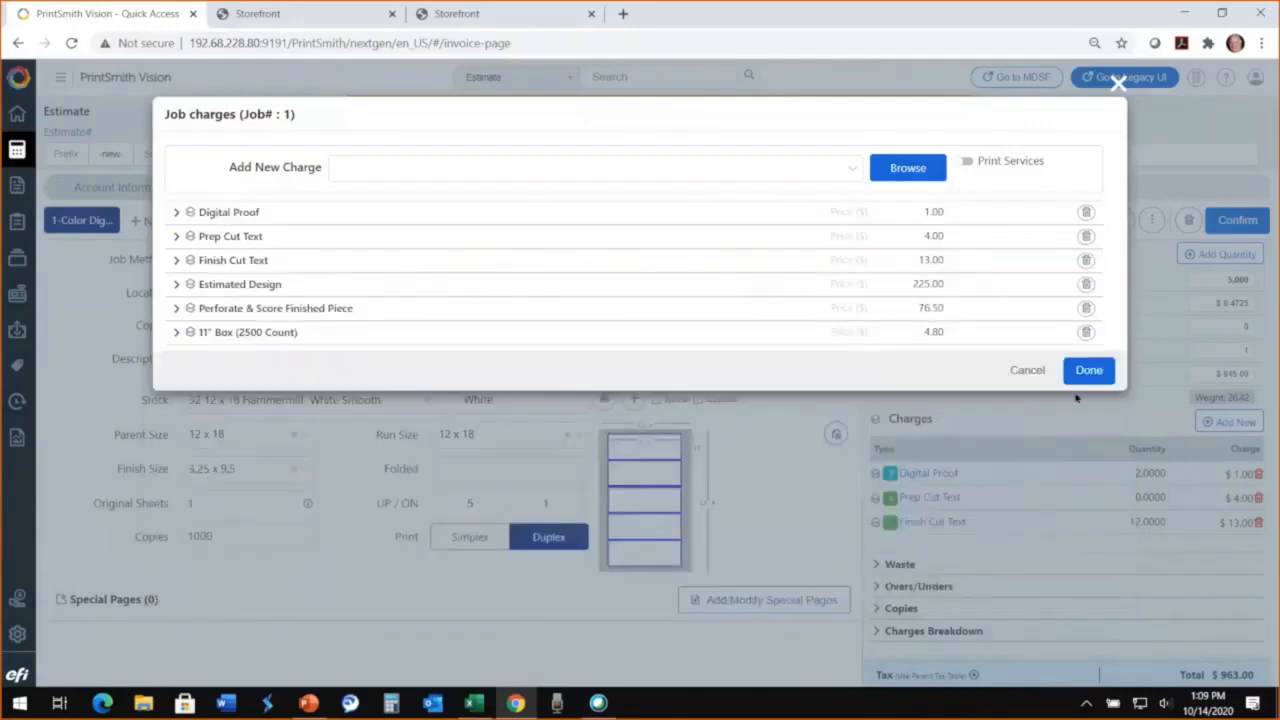
{"action": "left_click", "coordinate": [1089, 372]}
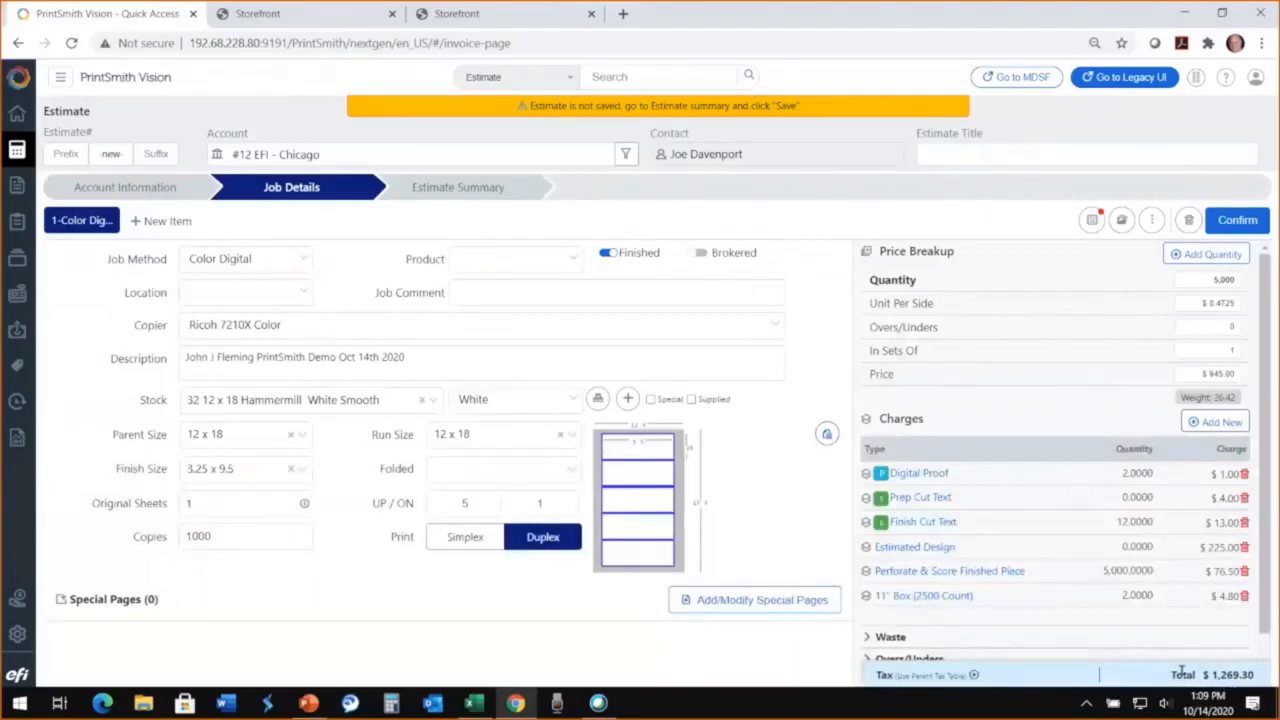
Step: Add a second quantity option of 10,000 to the job, confirming the pending job changes and the new quantity
{"action": "left_click", "coordinate": [1206, 255]}
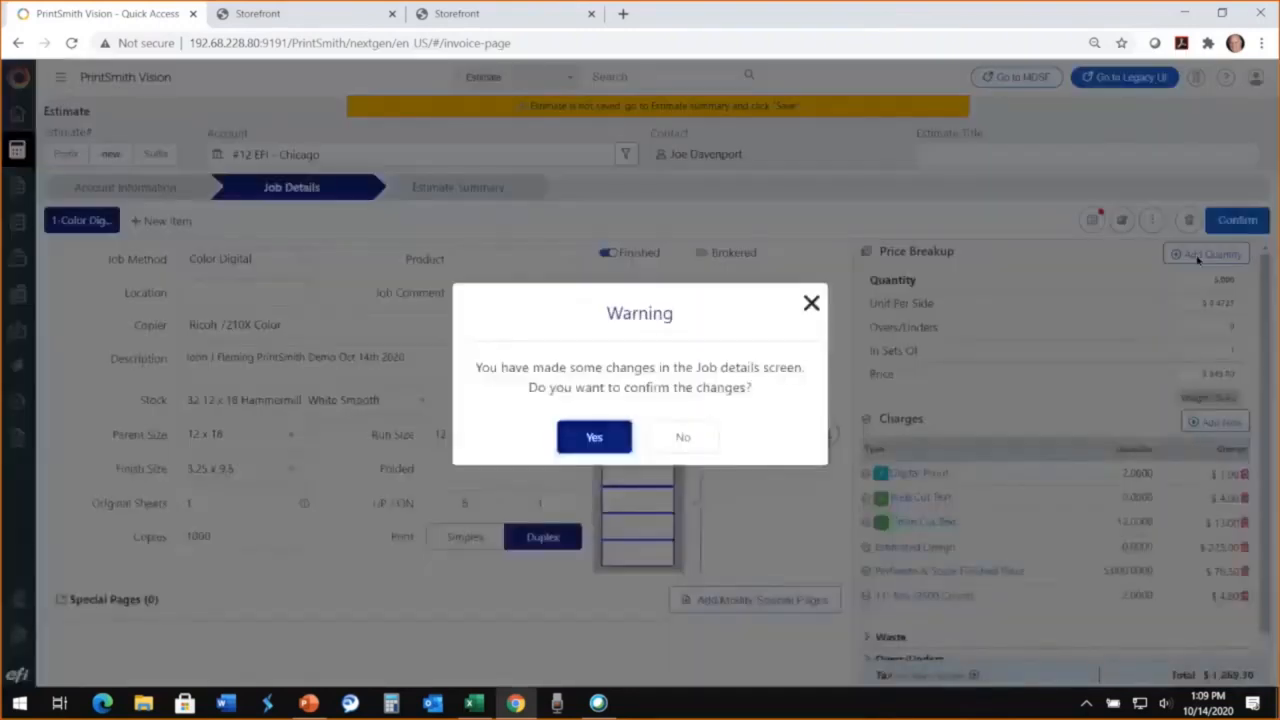
{"action": "left_click", "coordinate": [597, 441]}
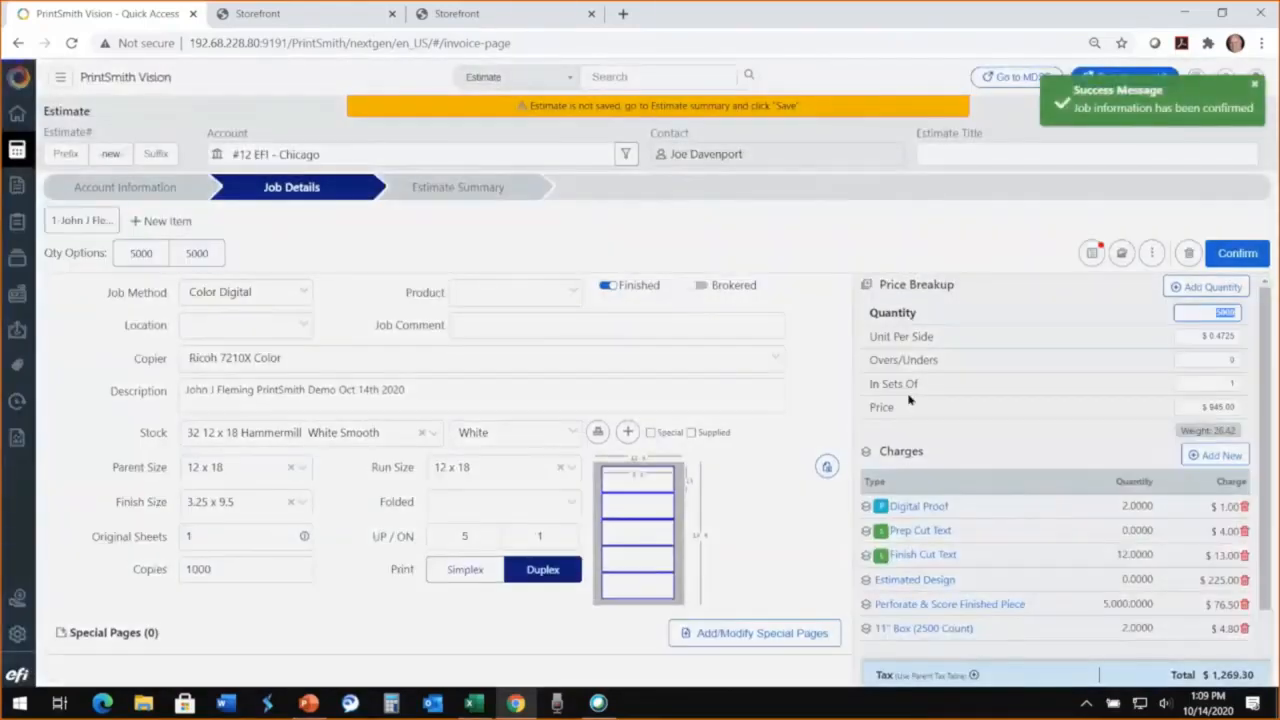
{"action": "type", "text": "1"}
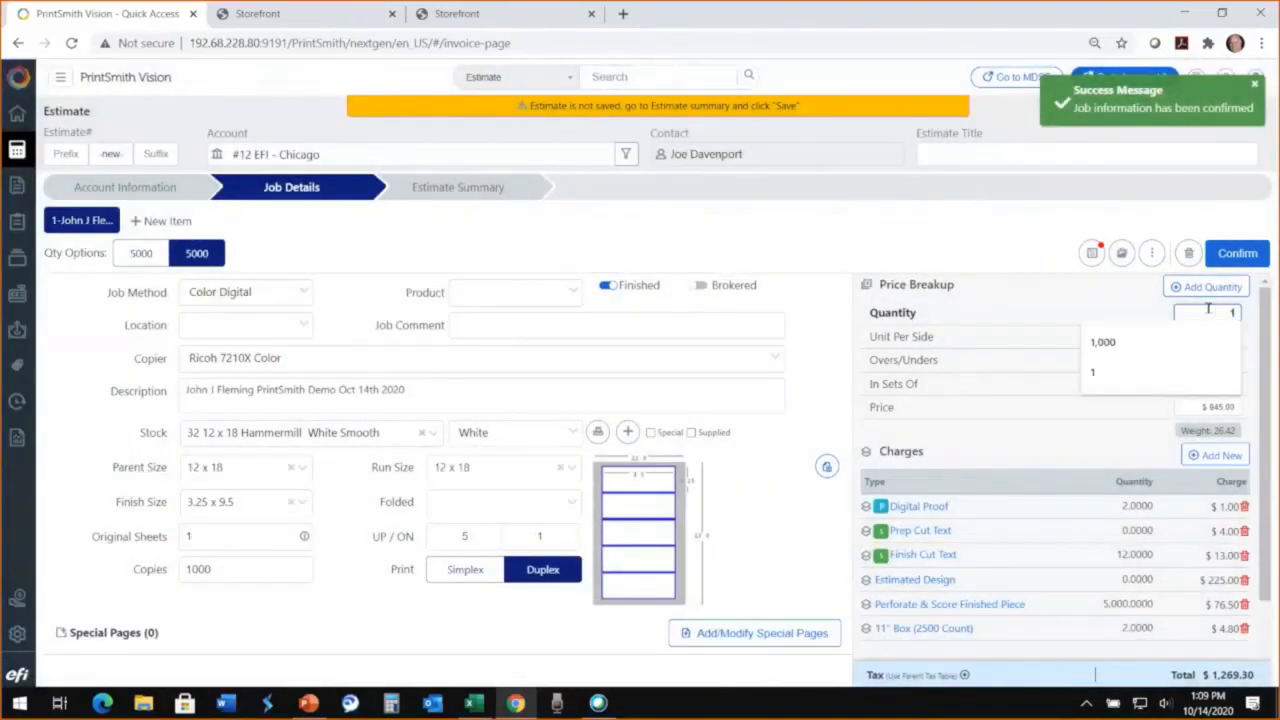
{"action": "type", "text": "0000"}
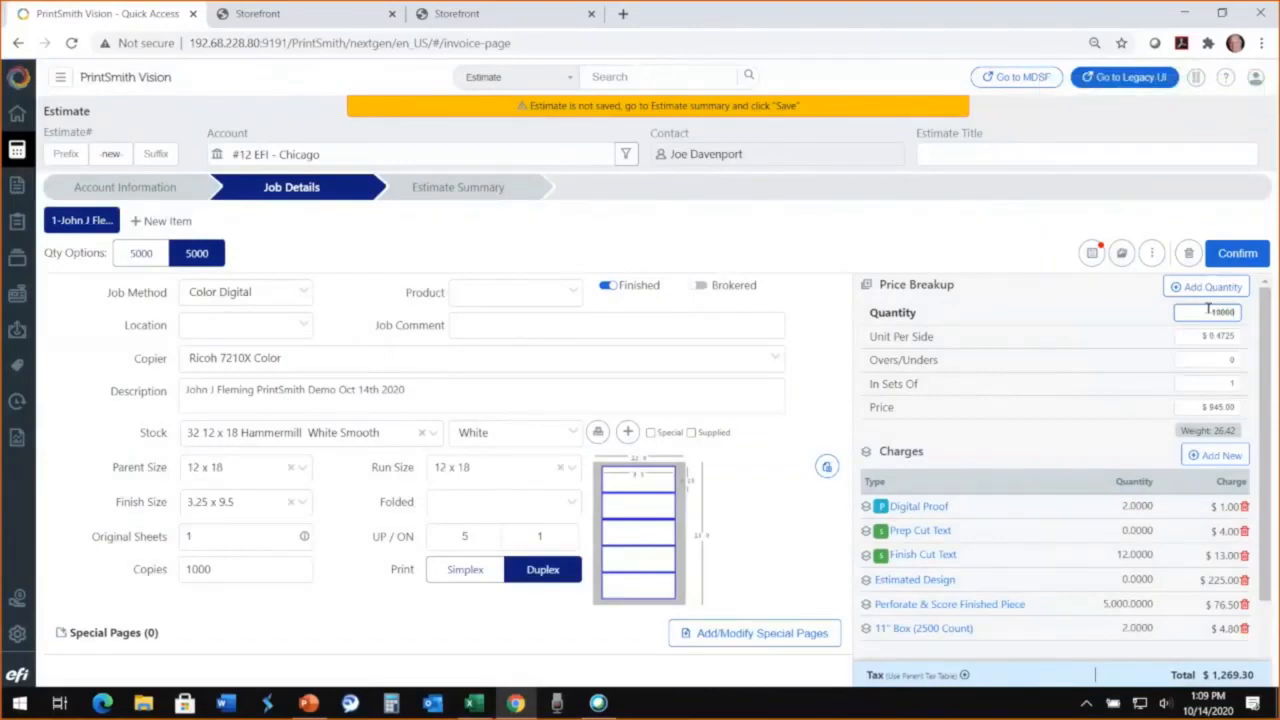
{"action": "key", "text": "Return"}
{"action": "left_click", "coordinate": [1238, 255]}
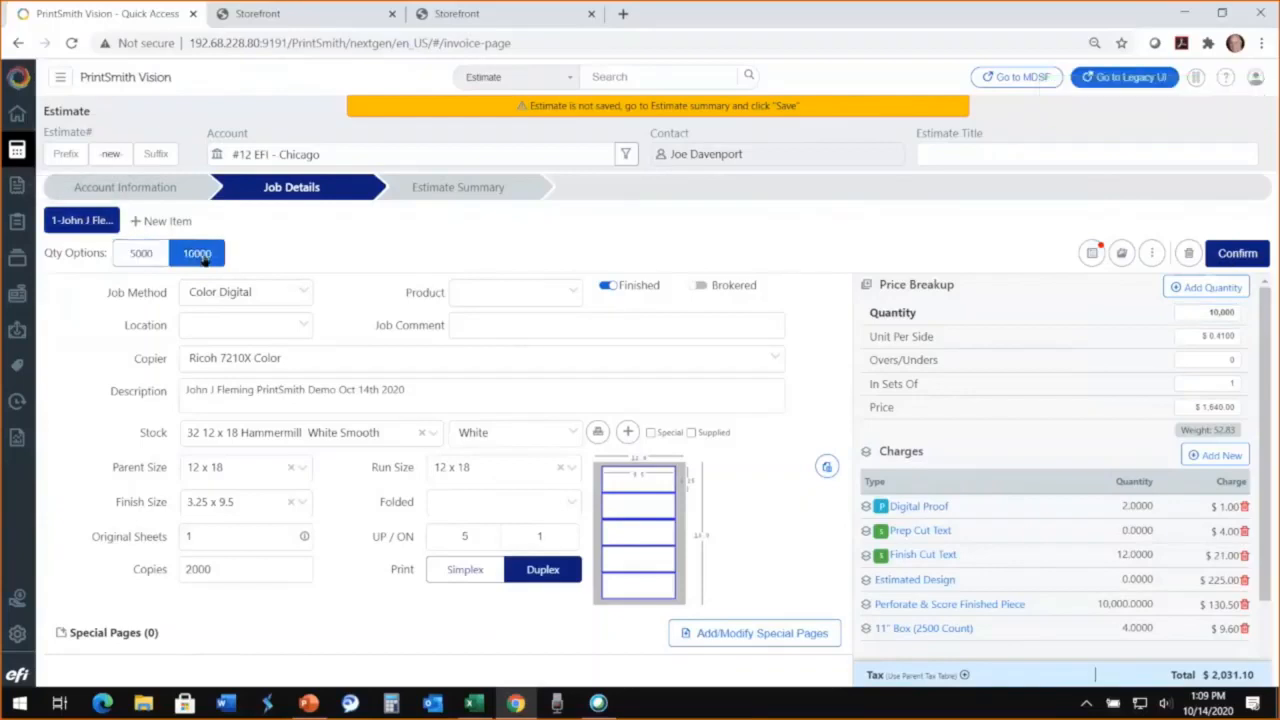
Step: Add a third quantity option of 25,000 to the job and confirm it
{"action": "left_click", "coordinate": [1197, 289]}
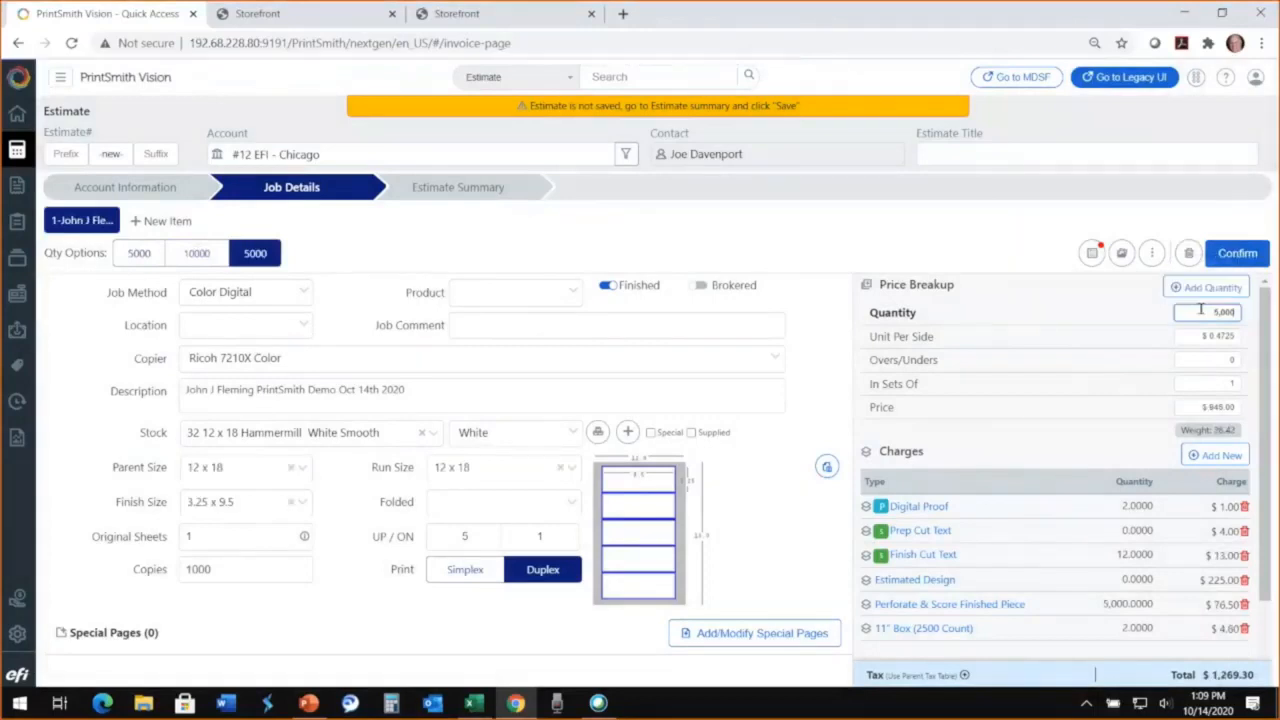
{"action": "left_click_drag", "start_coordinate": [1228, 310], "coordinate": [1249, 317]}
{"action": "type", "text": "25,000"}
{"action": "left_click", "coordinate": [1082, 354]}
{"action": "left_click", "coordinate": [1237, 253]}
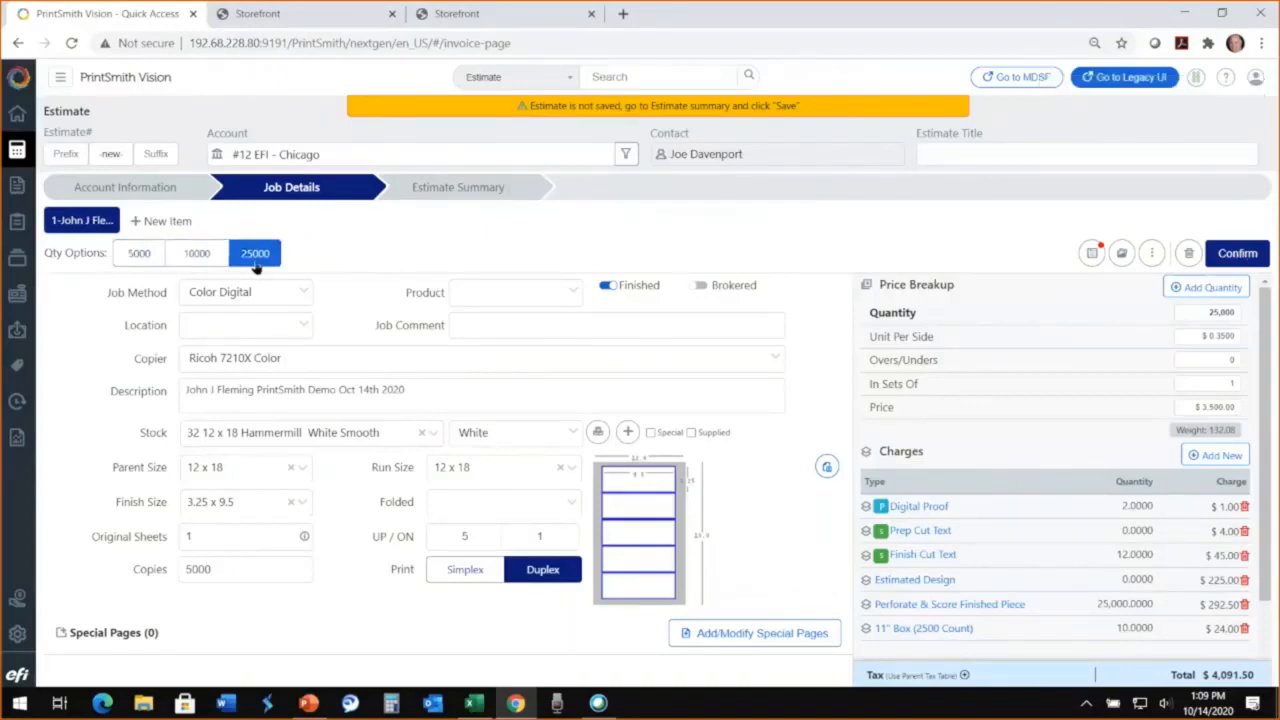
Step: Review the costing of all quantity options in the Estimate Summary, with the first item's charges expanded
{"action": "left_click", "coordinate": [472, 191]}
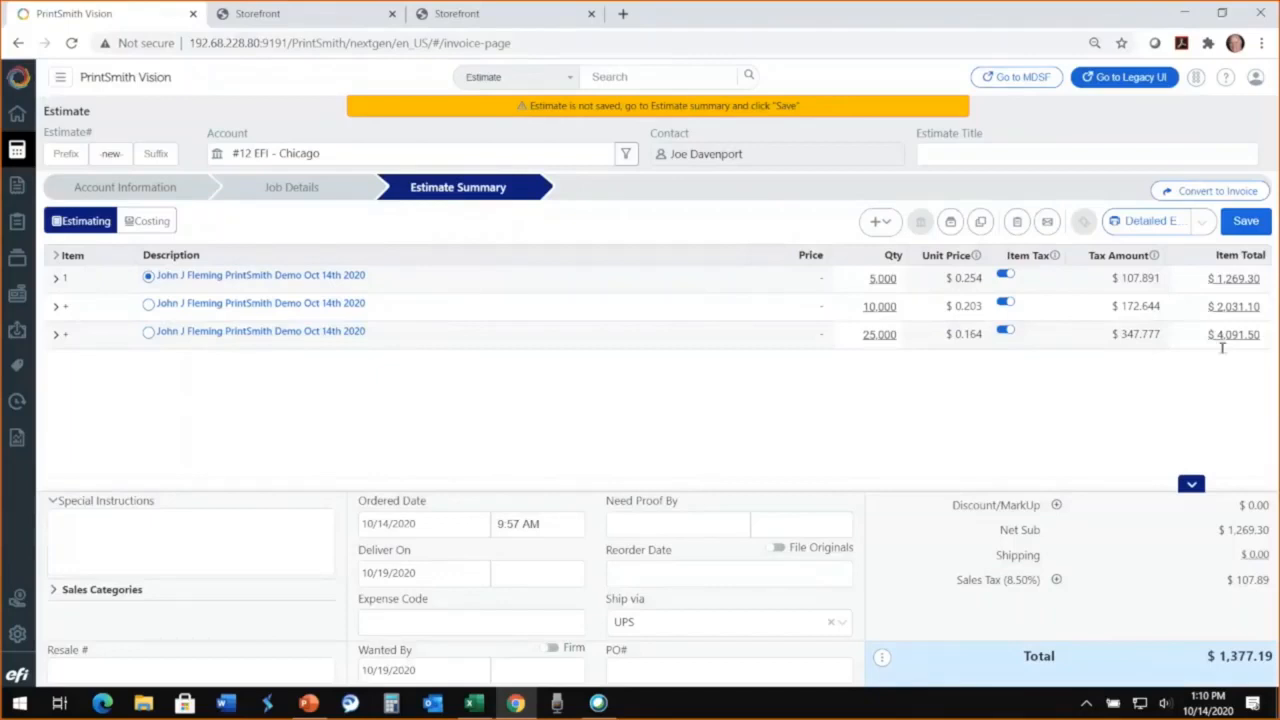
{"action": "left_click", "coordinate": [146, 222]}
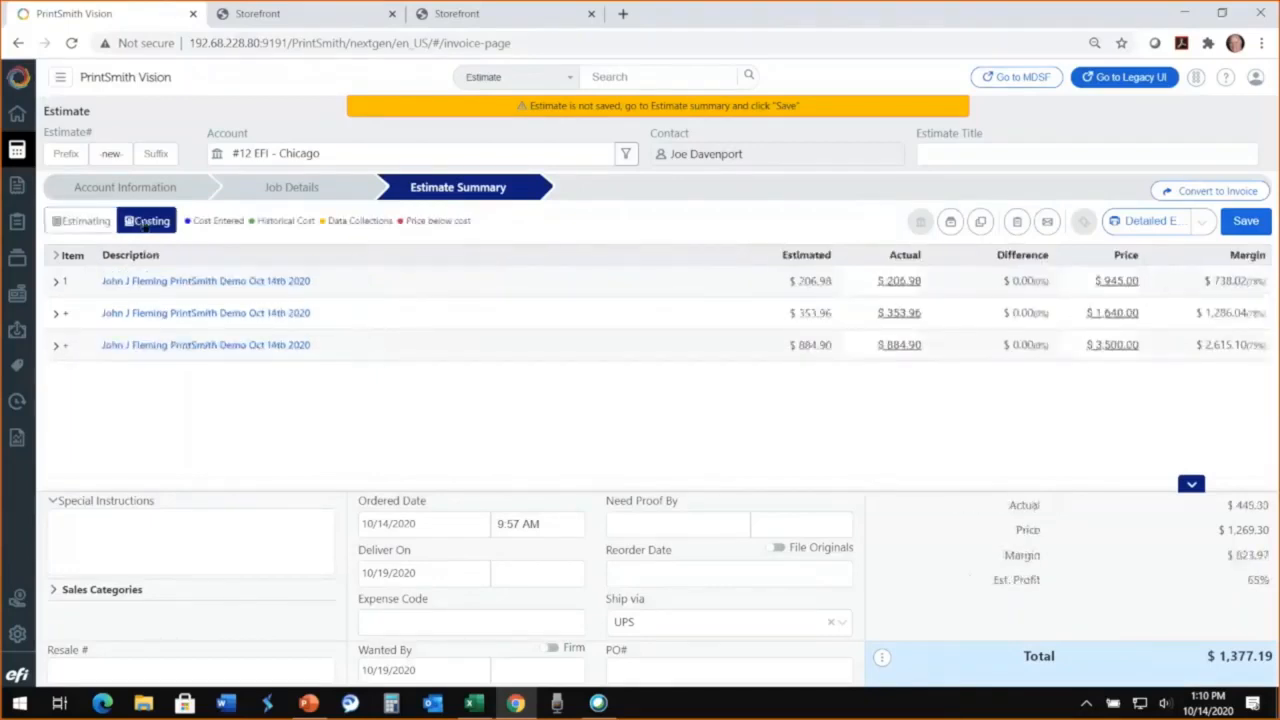
{"action": "left_click", "coordinate": [57, 283]}
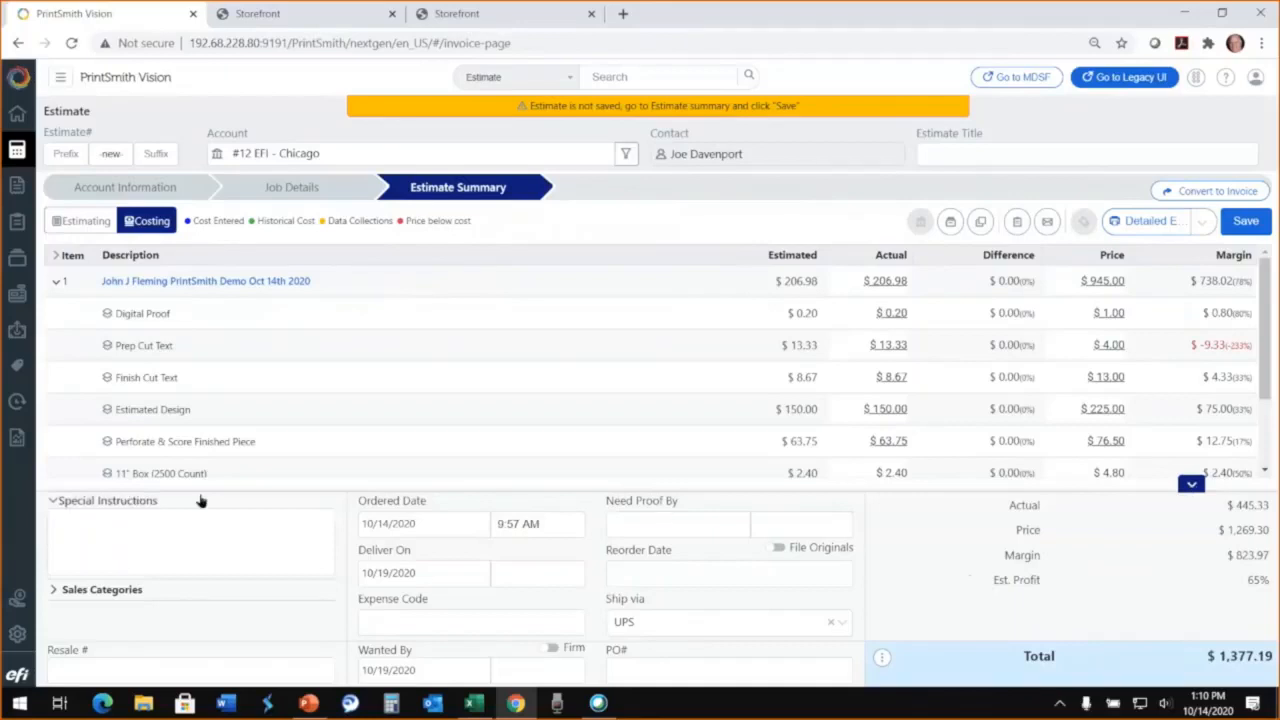
Step: Set the estimate's Reorder Date to 01/04/2021
{"action": "left_click", "coordinate": [100, 514]}
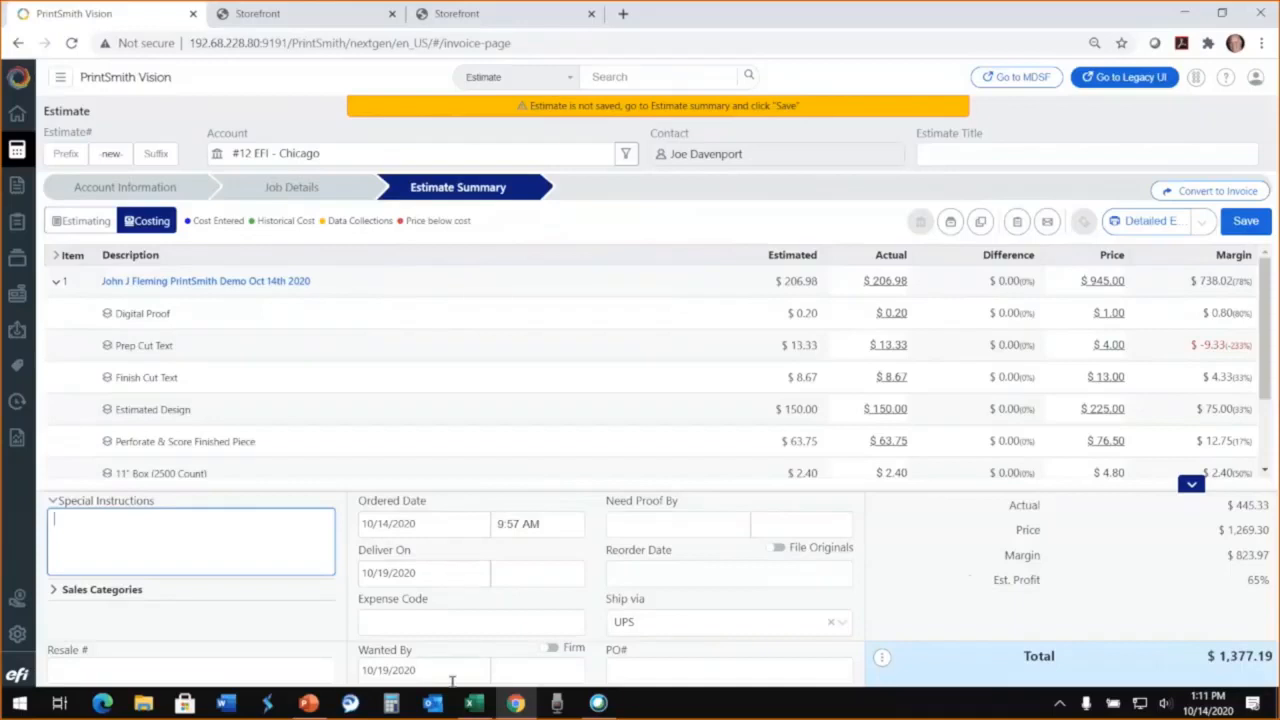
{"action": "left_click", "coordinate": [789, 573]}
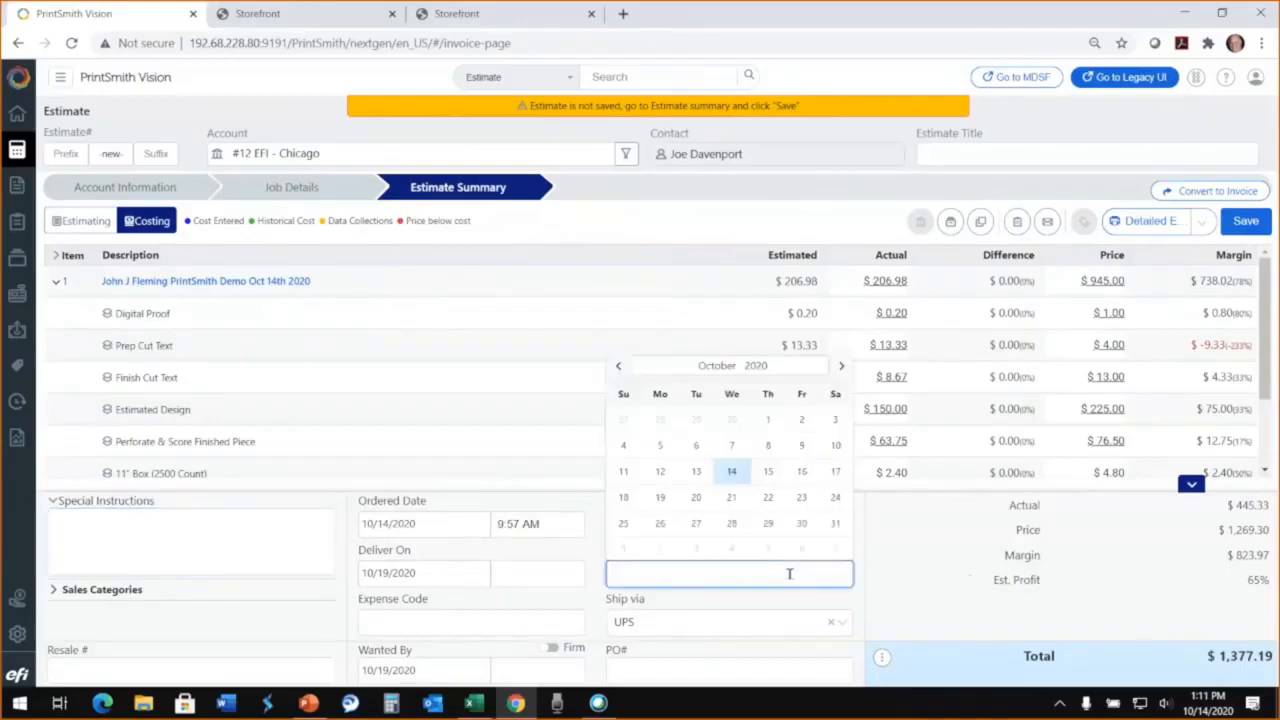
{"action": "left_click", "coordinate": [841, 366]}
{"action": "left_click", "coordinate": [841, 366]}
{"action": "left_click", "coordinate": [841, 366]}
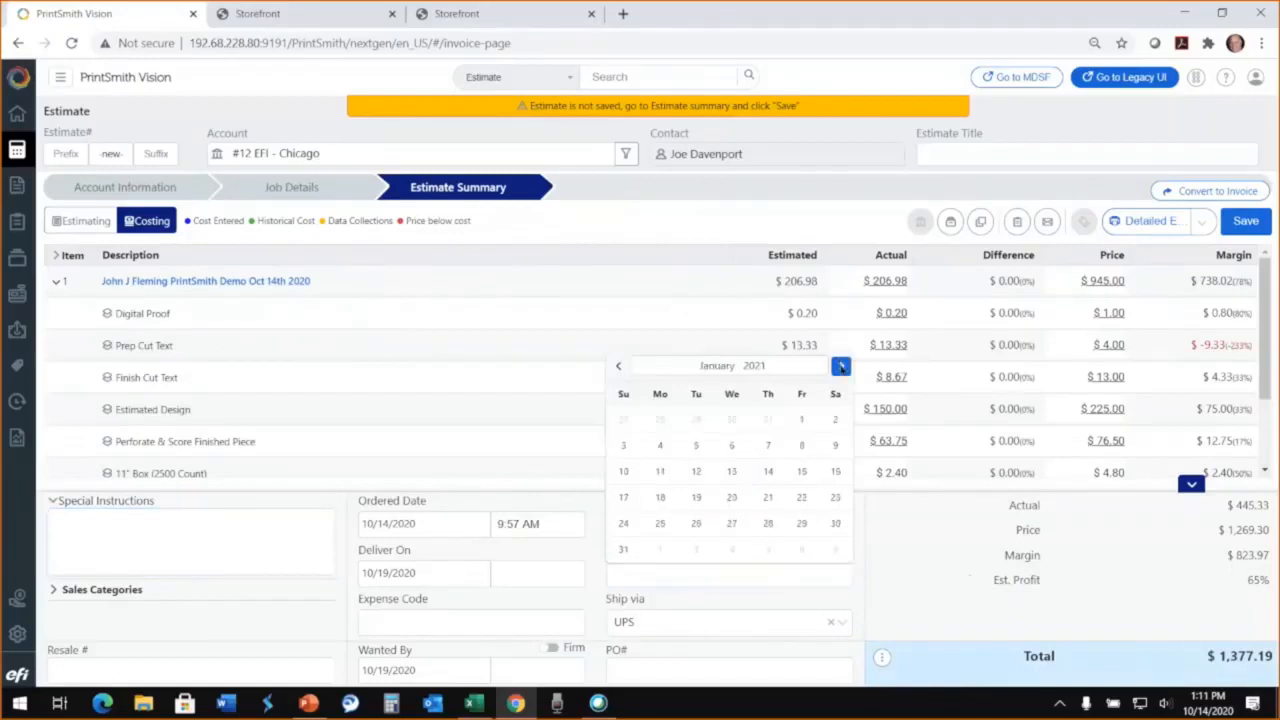
{"action": "left_click", "coordinate": [660, 445]}
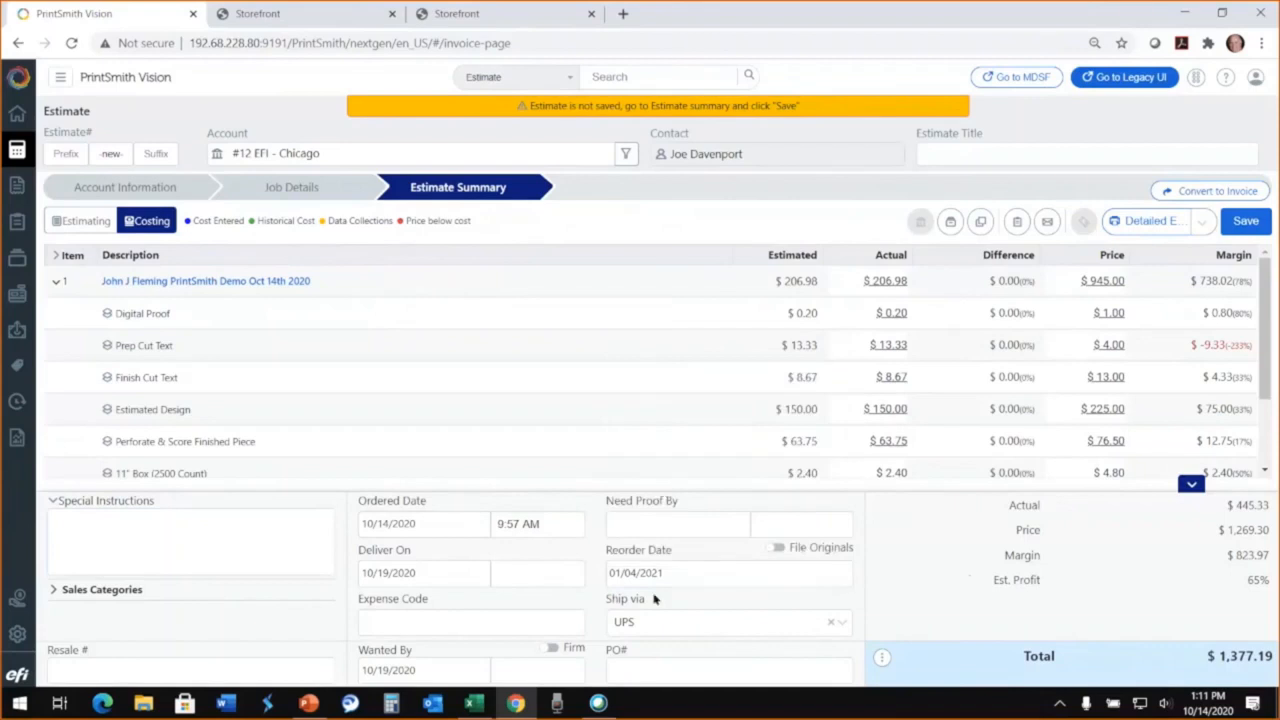
Step: Change the estimate's shipping method to Ground (5-7 Days)
{"action": "left_click", "coordinate": [840, 625]}
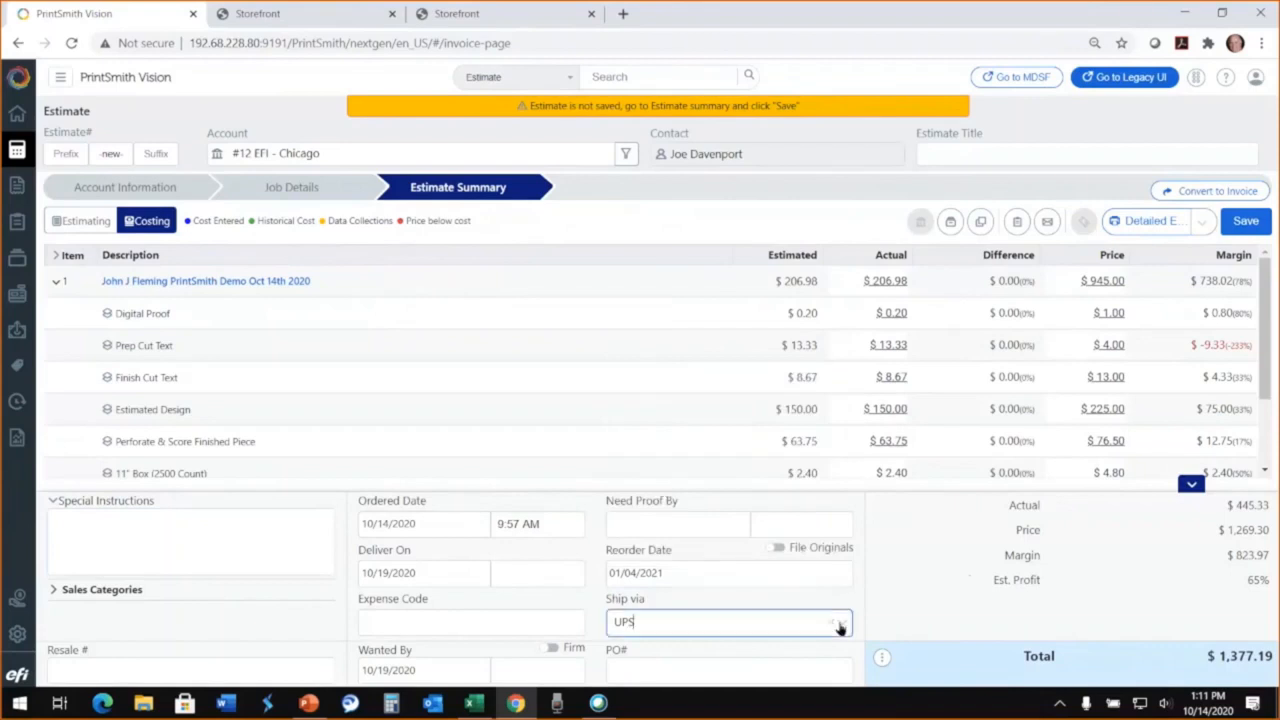
{"action": "left_click", "coordinate": [840, 625]}
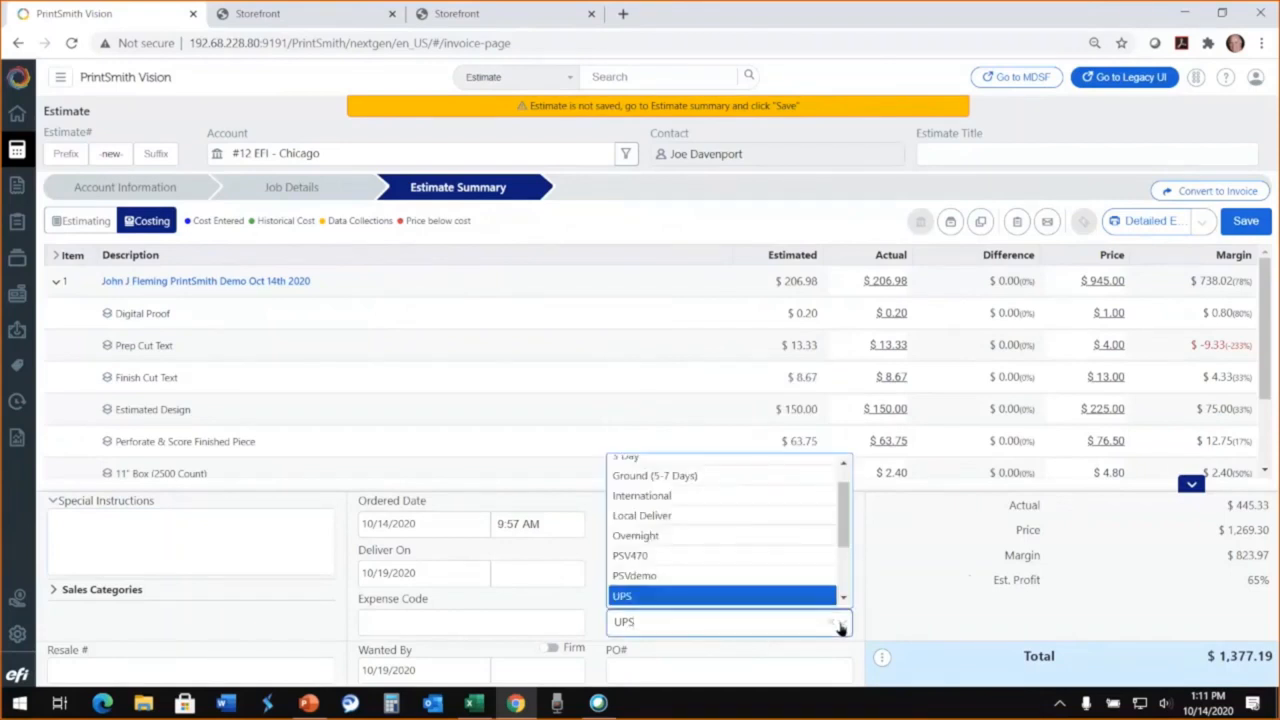
{"action": "left_click", "coordinate": [656, 476]}
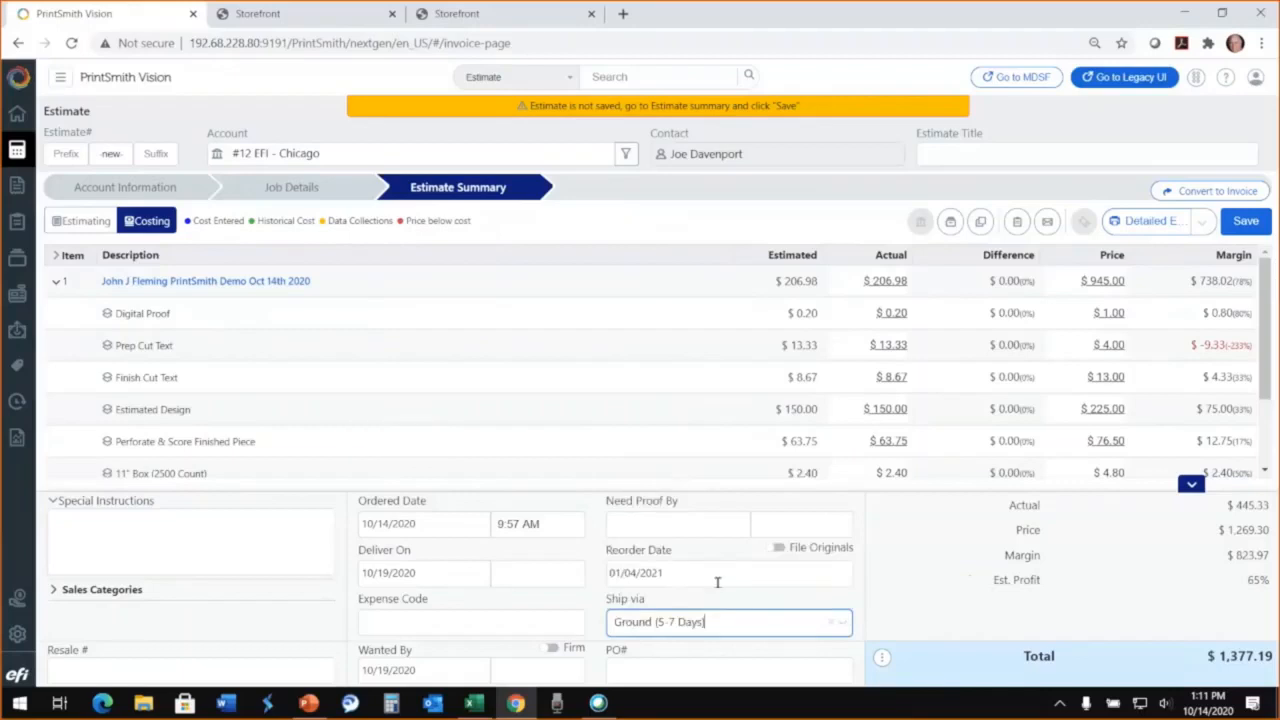
Step: Enter the customer's PO number and save the estimate, acknowledging the credit limit warning
{"action": "left_click", "coordinate": [640, 667]}
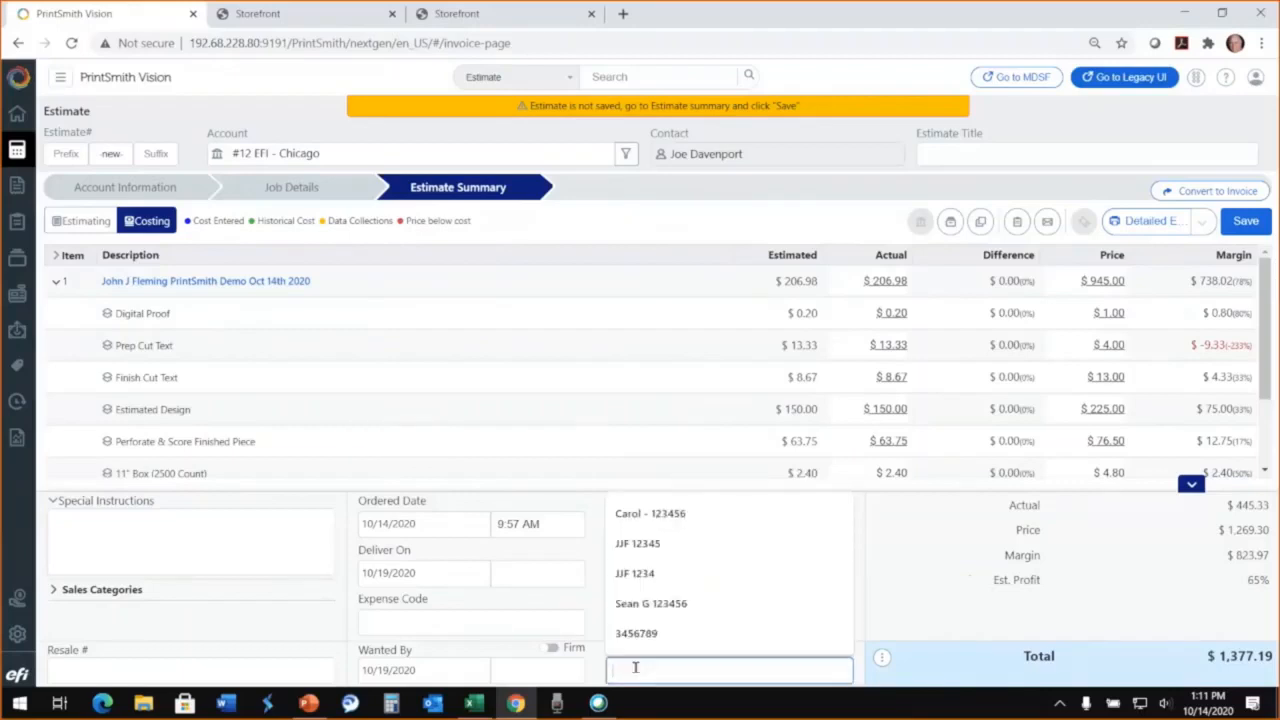
{"action": "type", "text": "JJF 18"}
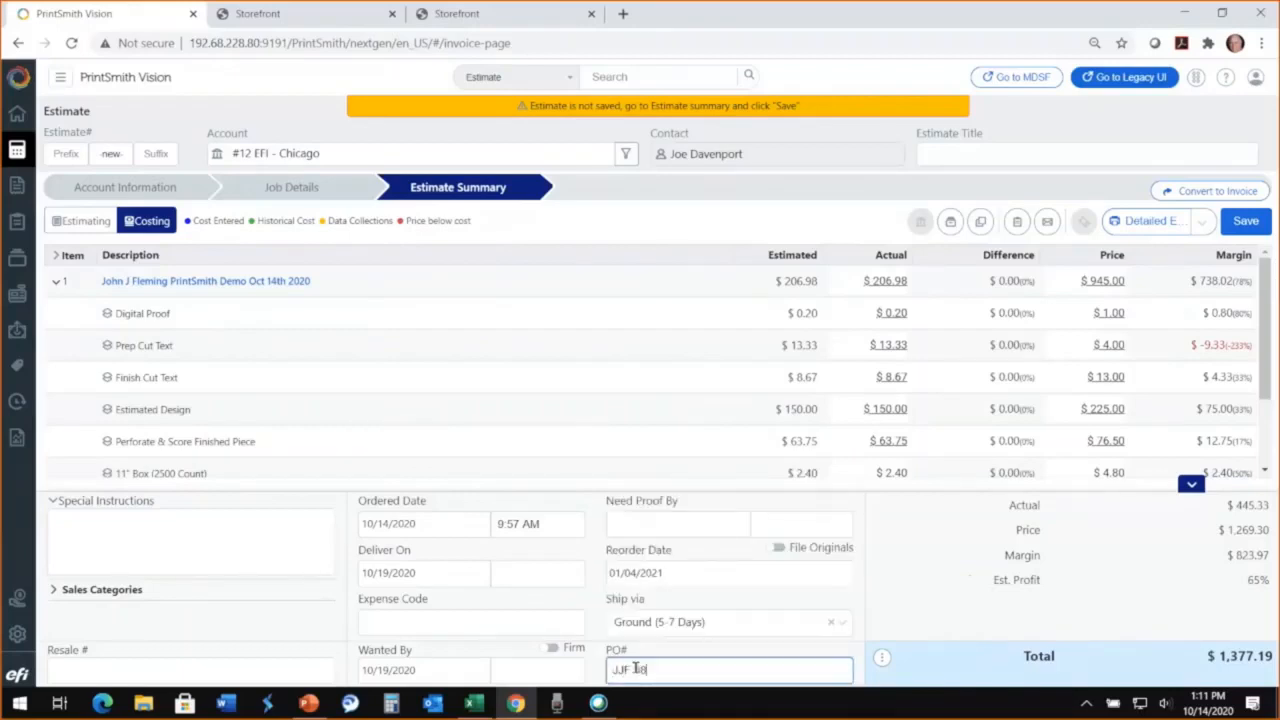
{"action": "type", "text": "76"}
{"action": "left_click", "coordinate": [1243, 228]}
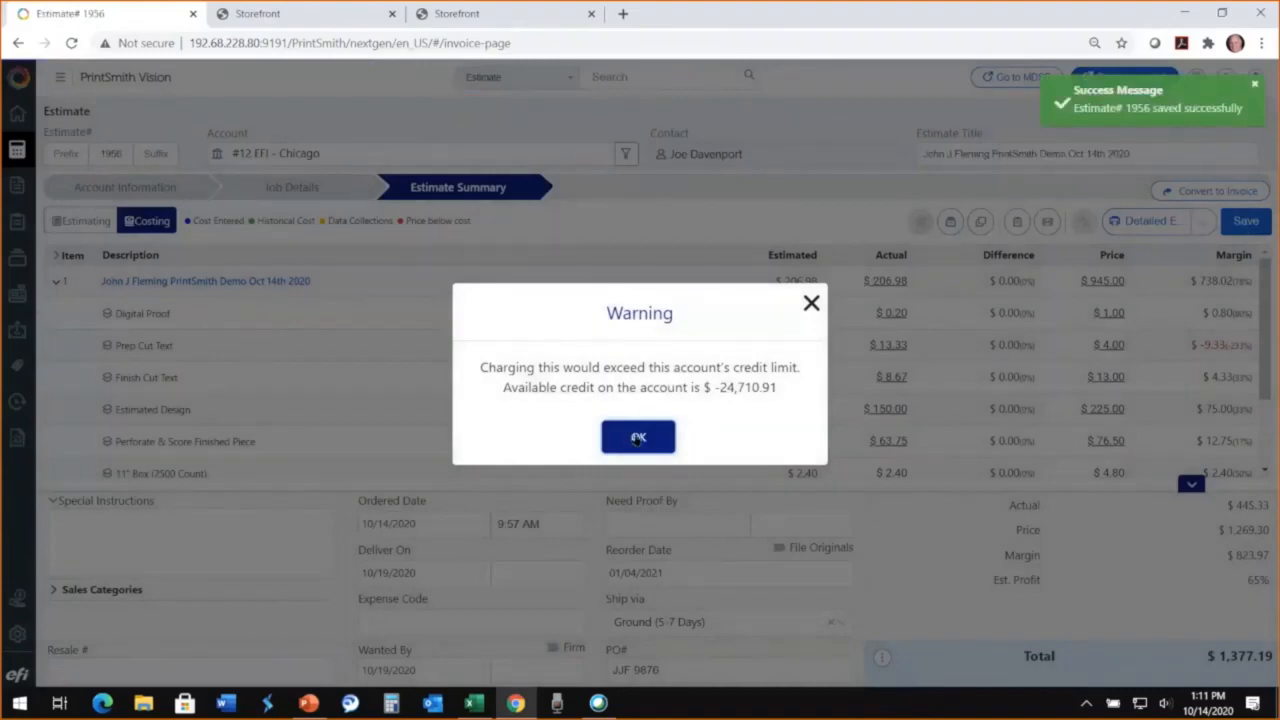
{"action": "left_click", "coordinate": [638, 438]}
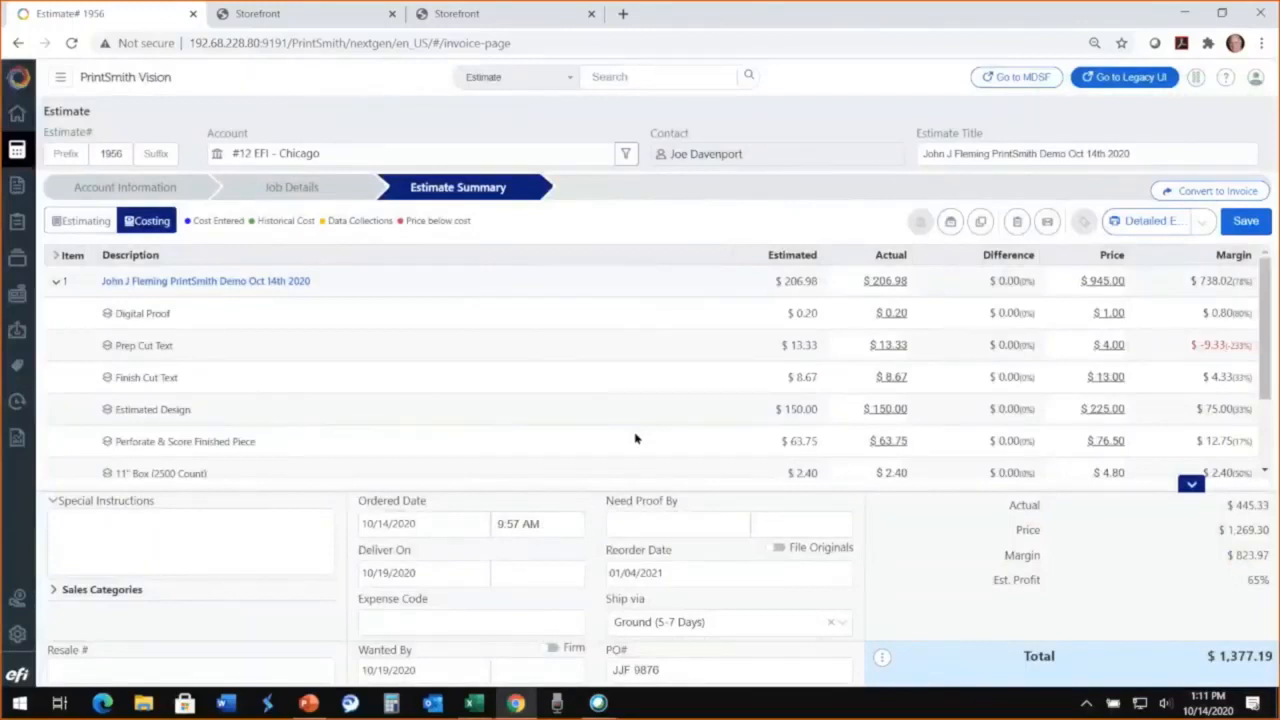
Step: Generate the Detailed Estimate report from the estimating view, review it, and return to the estimate
{"action": "left_click", "coordinate": [60, 221]}
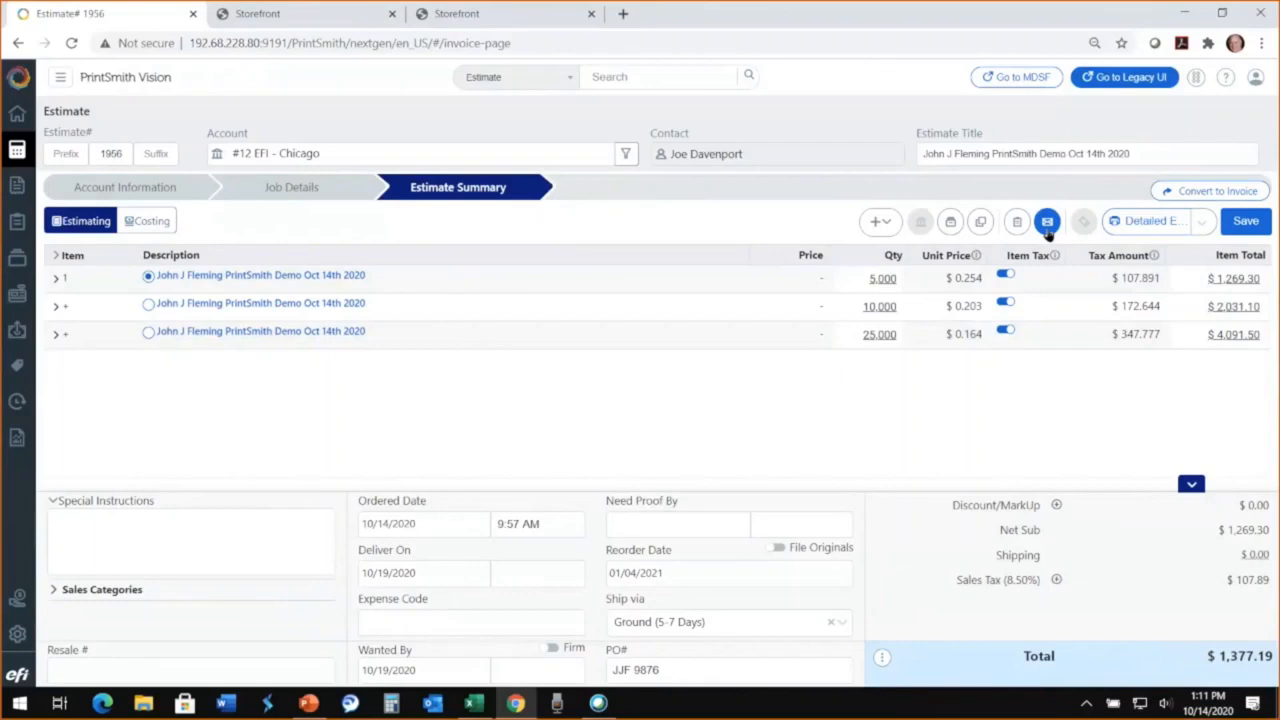
{"action": "left_click", "coordinate": [1150, 222]}
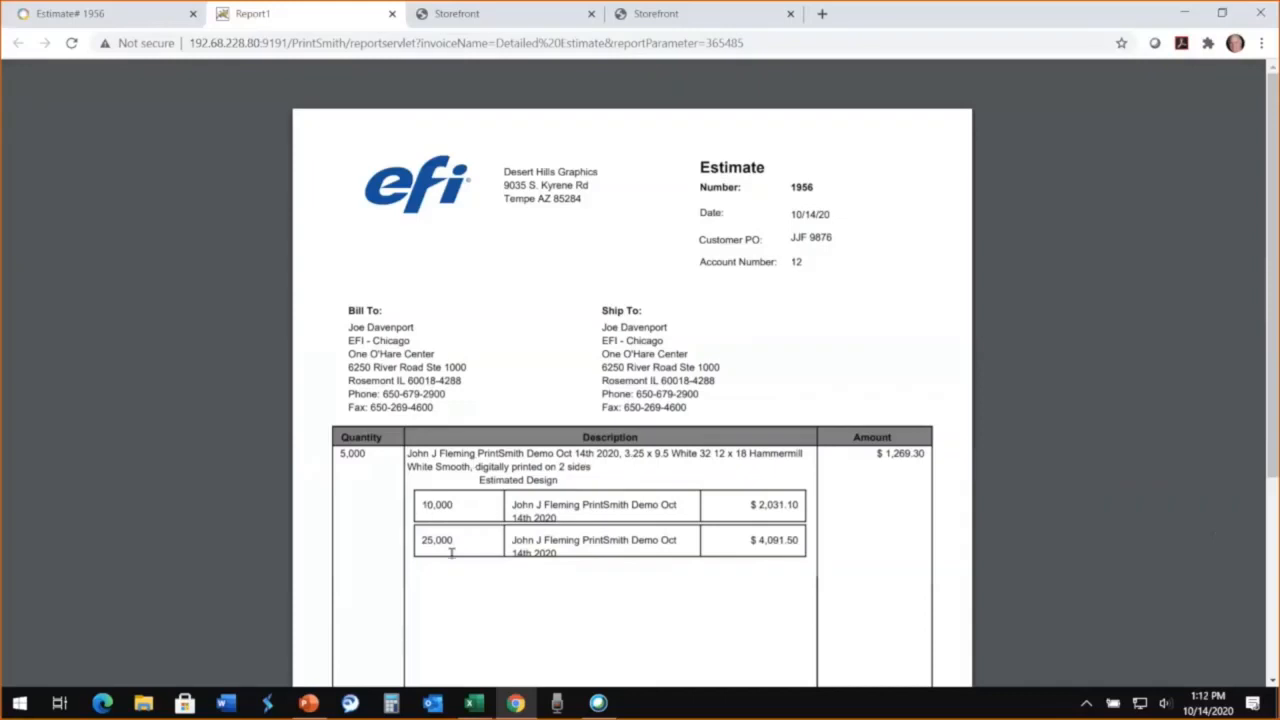
{"action": "left_click", "coordinate": [132, 20]}
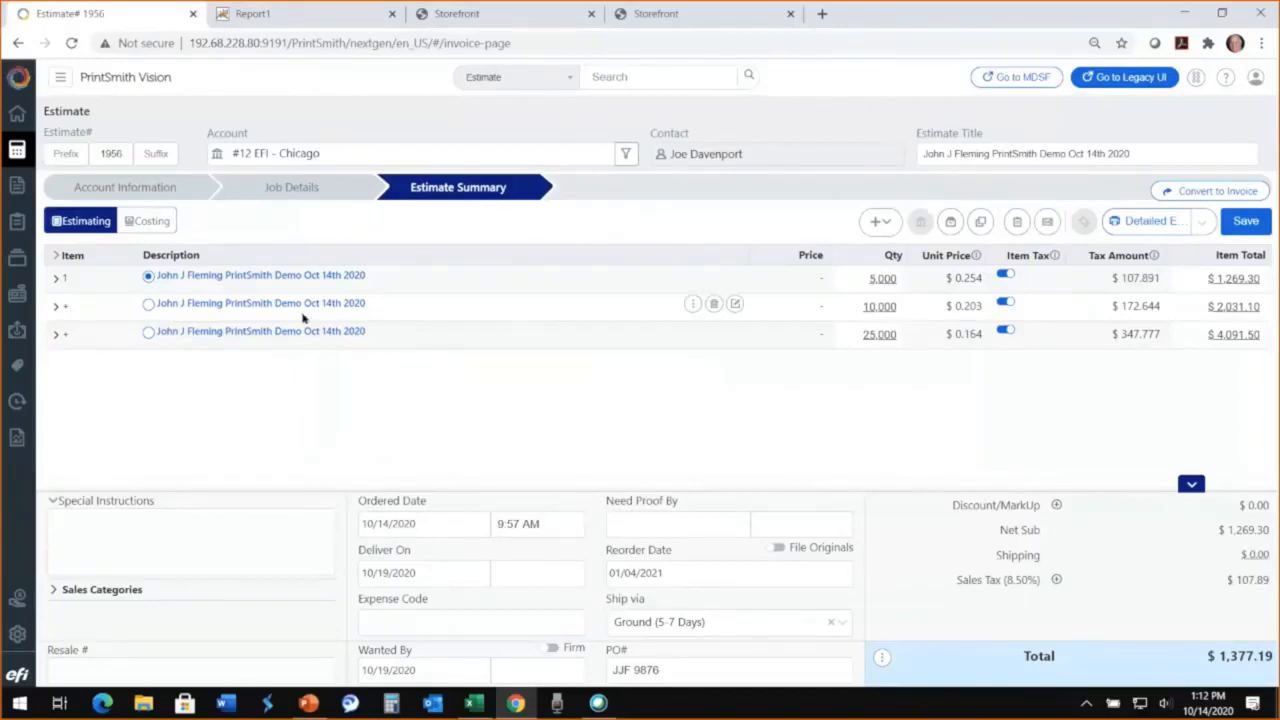
Step: Convert the 10,000-quantity option to an invoice, saving the estimate changes and updating the price definitions
{"action": "left_click", "coordinate": [148, 305]}
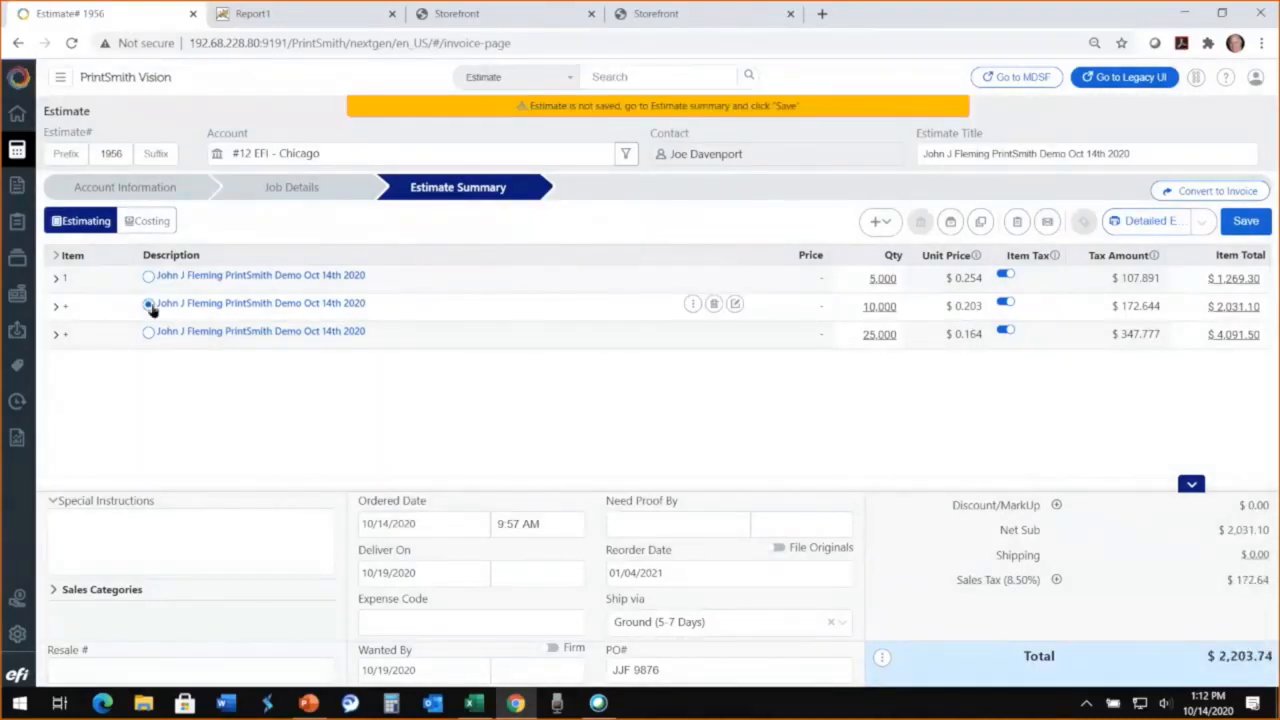
{"action": "left_click", "coordinate": [1219, 199]}
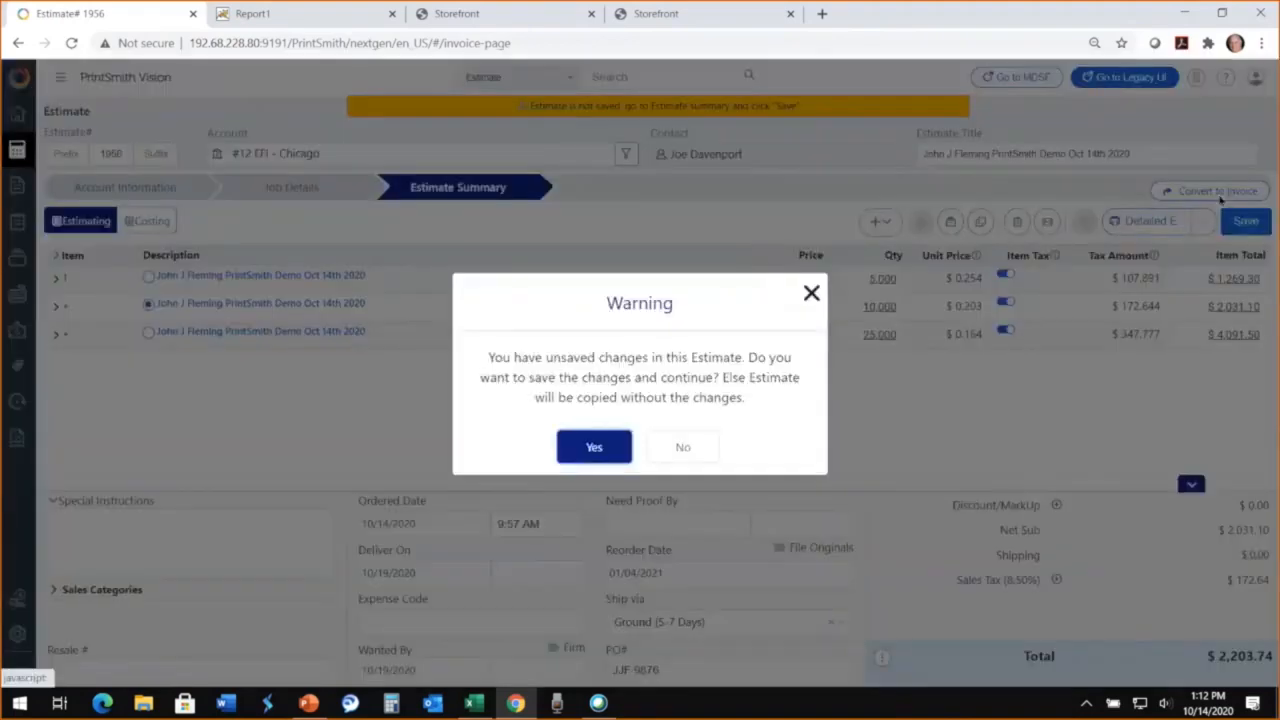
{"action": "left_click", "coordinate": [597, 449]}
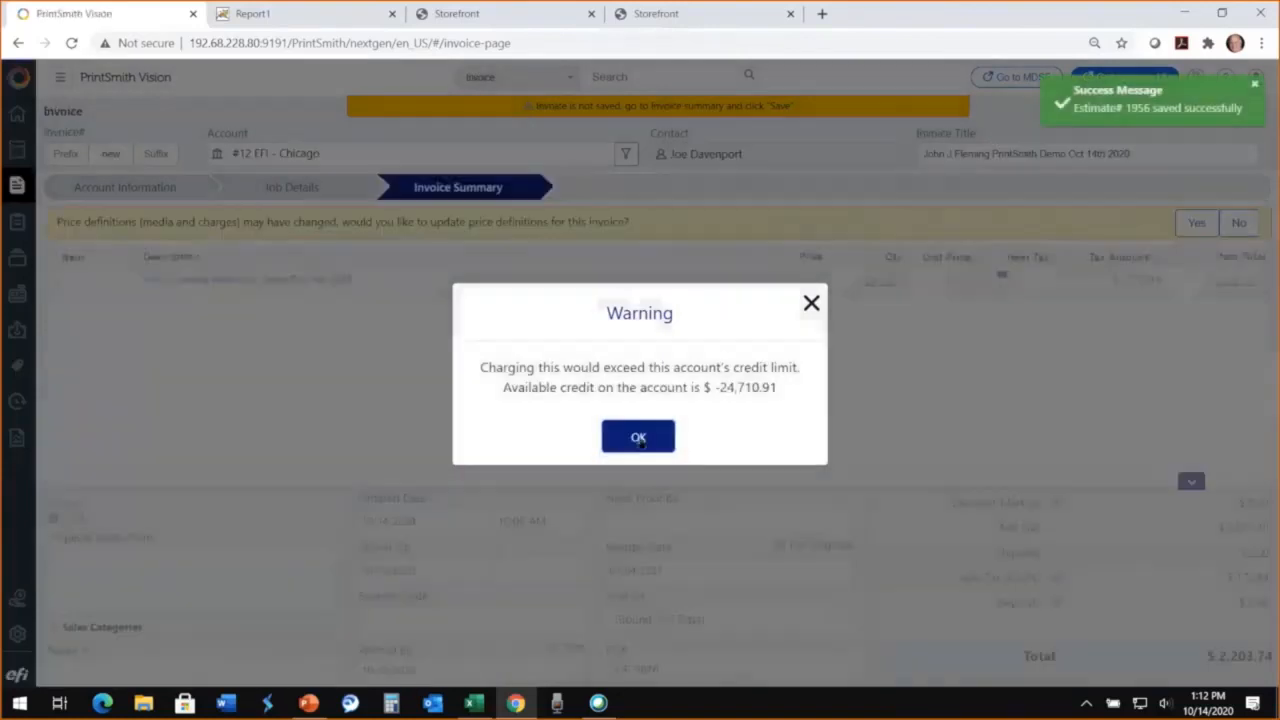
{"action": "left_click", "coordinate": [638, 438]}
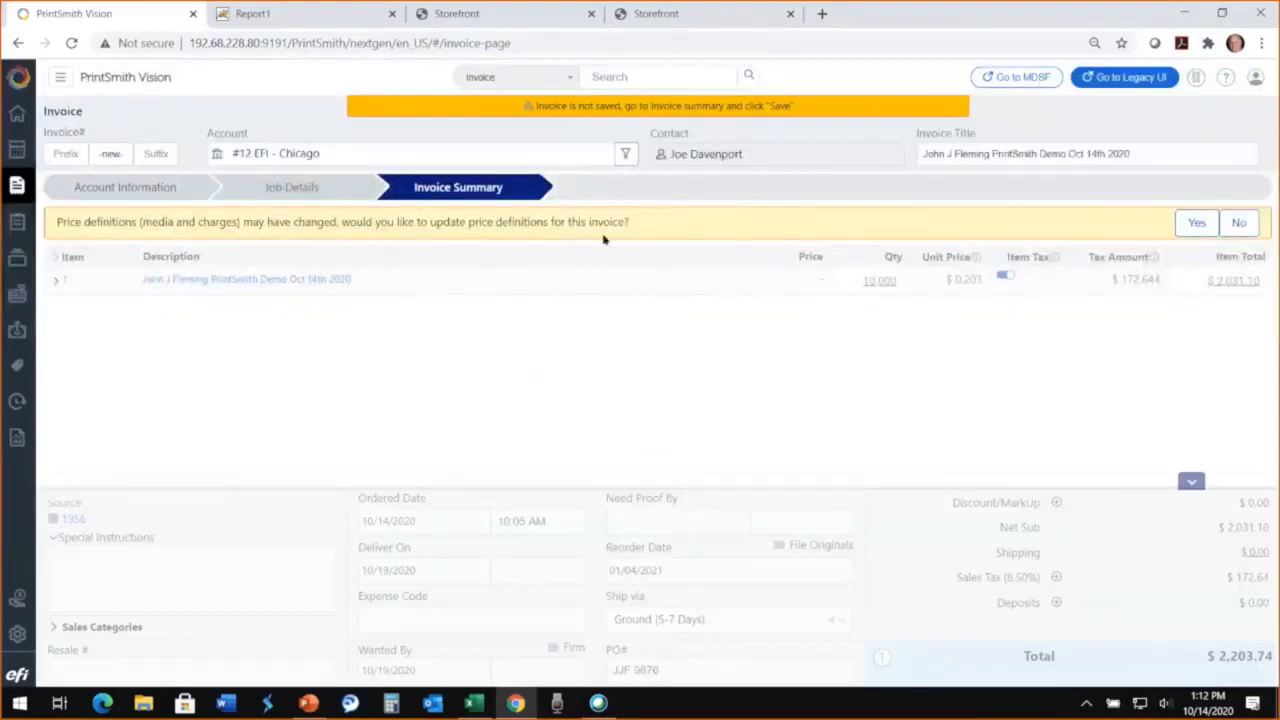
{"action": "left_click", "coordinate": [1199, 226]}
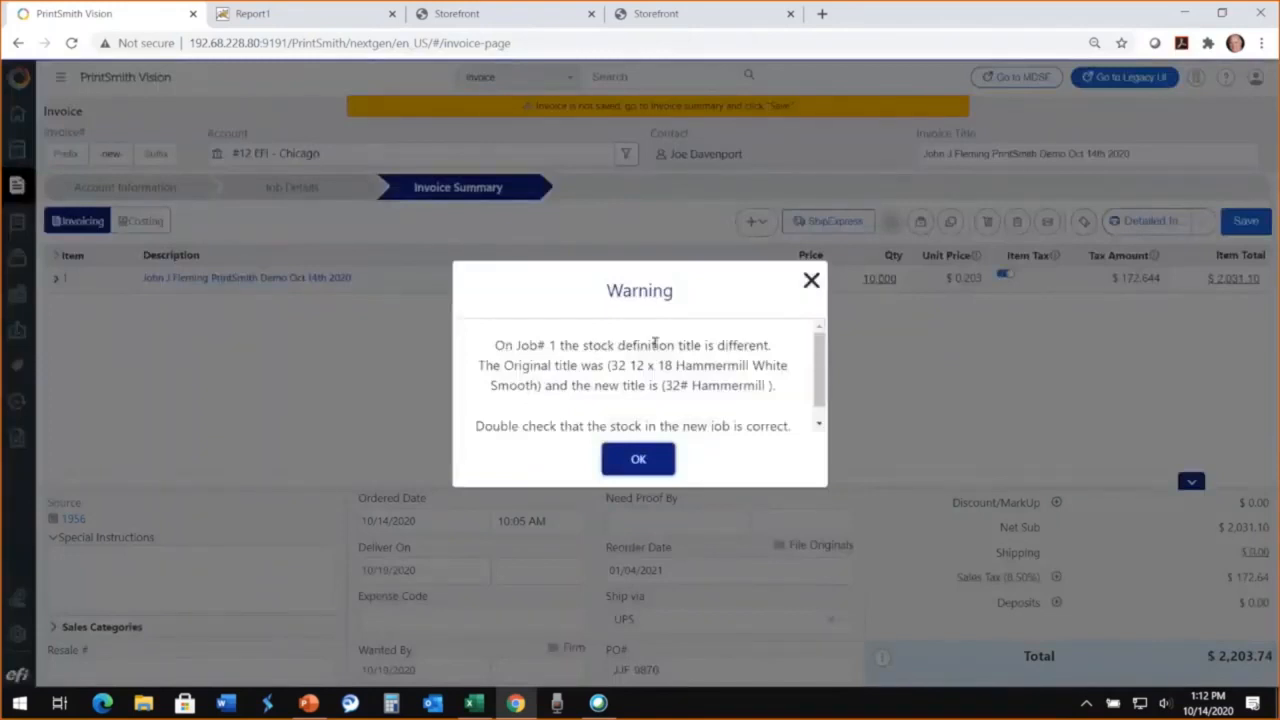
{"action": "left_click", "coordinate": [639, 459]}
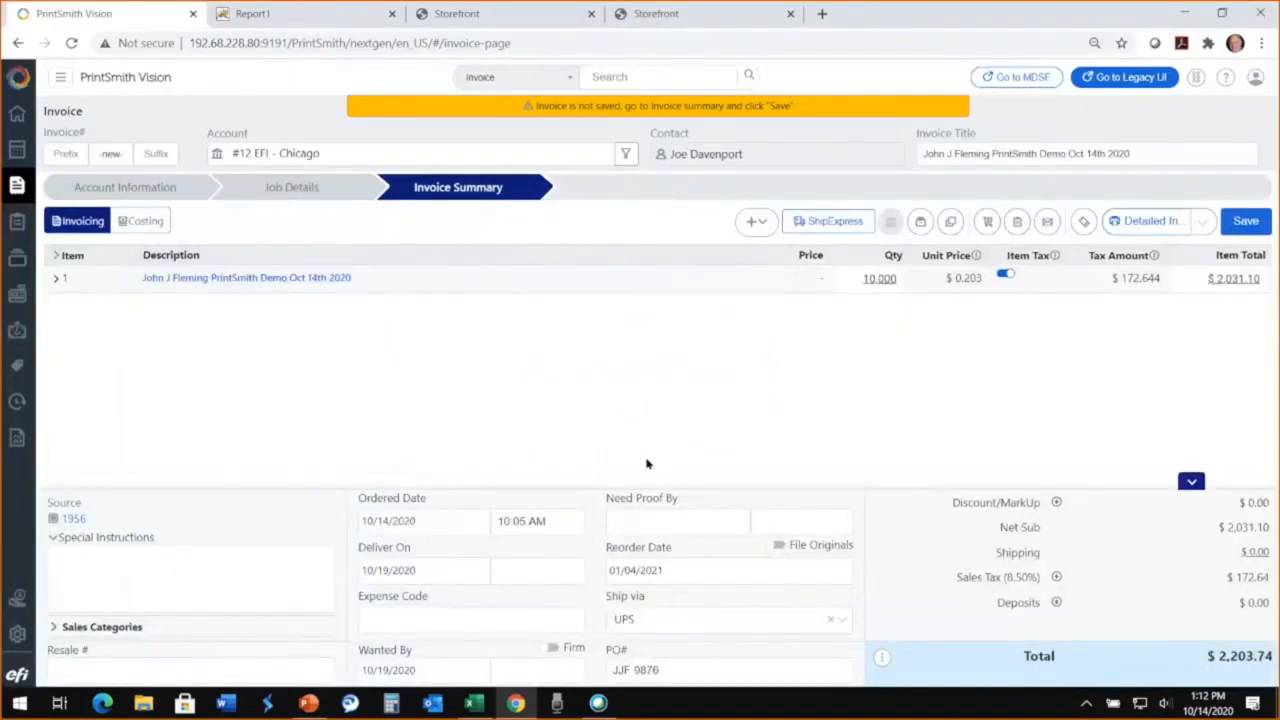
Step: Review the new invoice's account information, upload a digital asset file to its job, and return to the summary confirming the job changes
{"action": "left_click", "coordinate": [127, 188]}
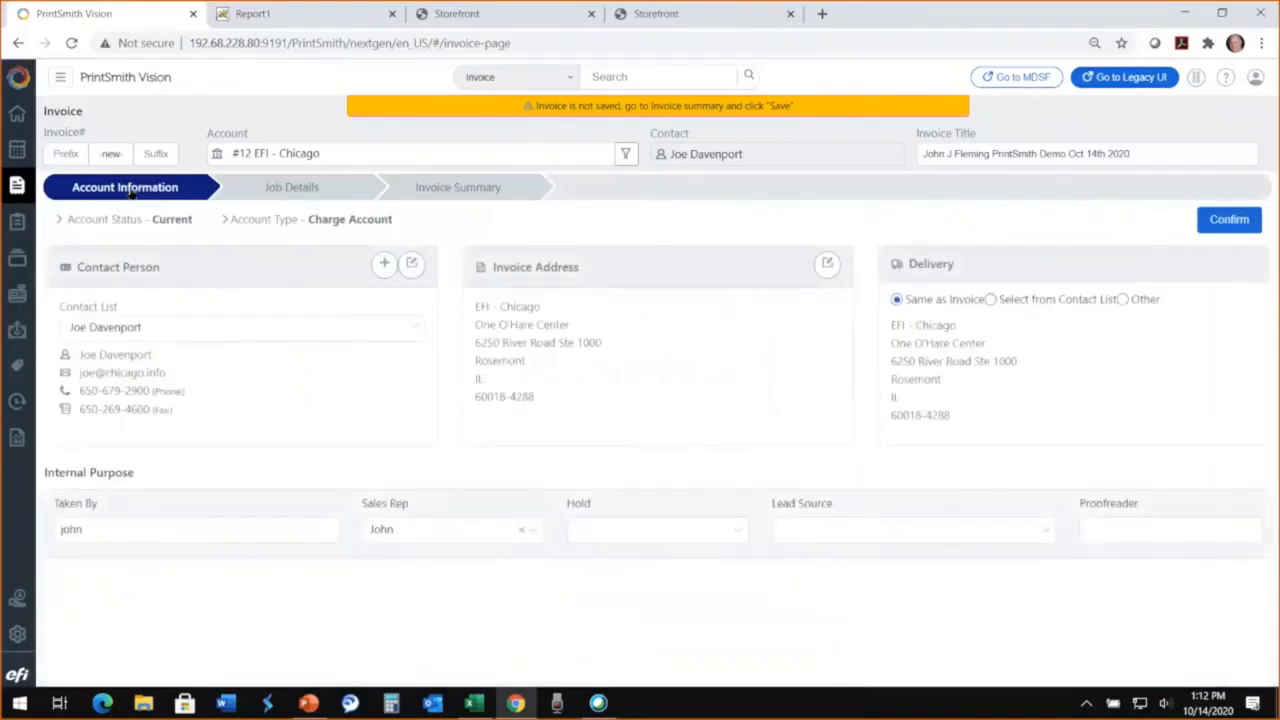
{"action": "left_click", "coordinate": [280, 189]}
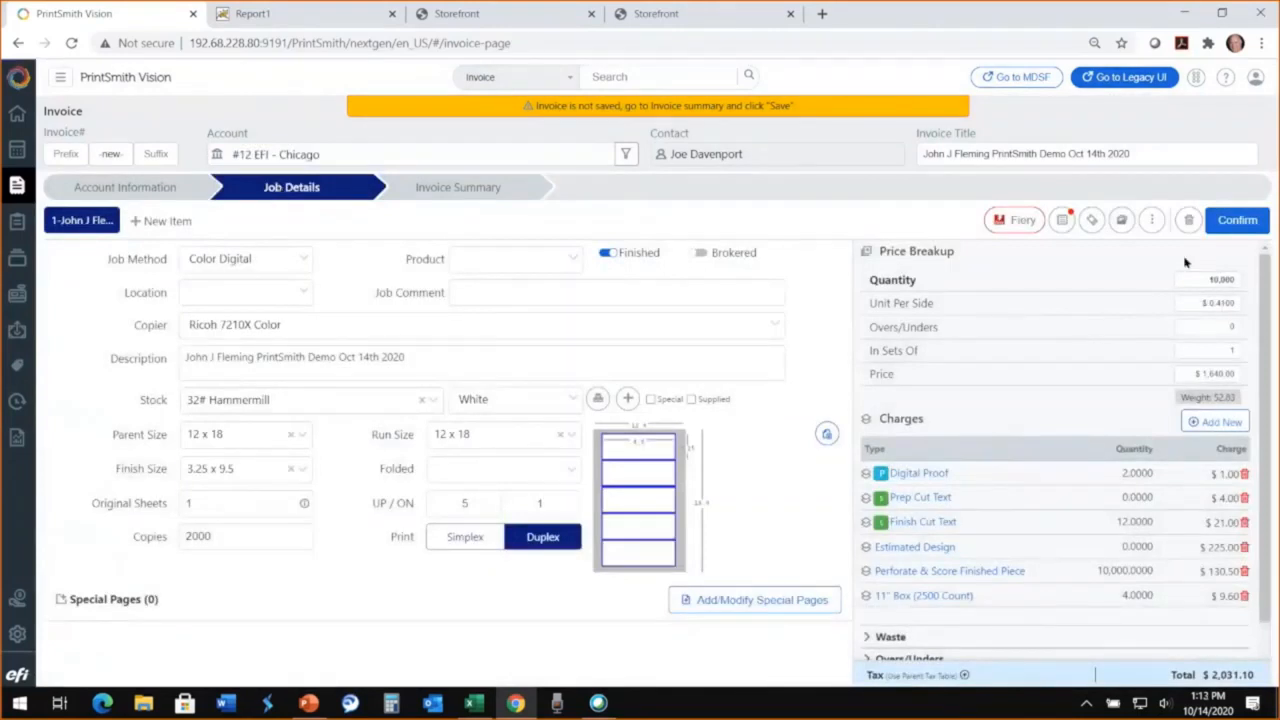
{"action": "left_click", "coordinate": [1122, 222]}
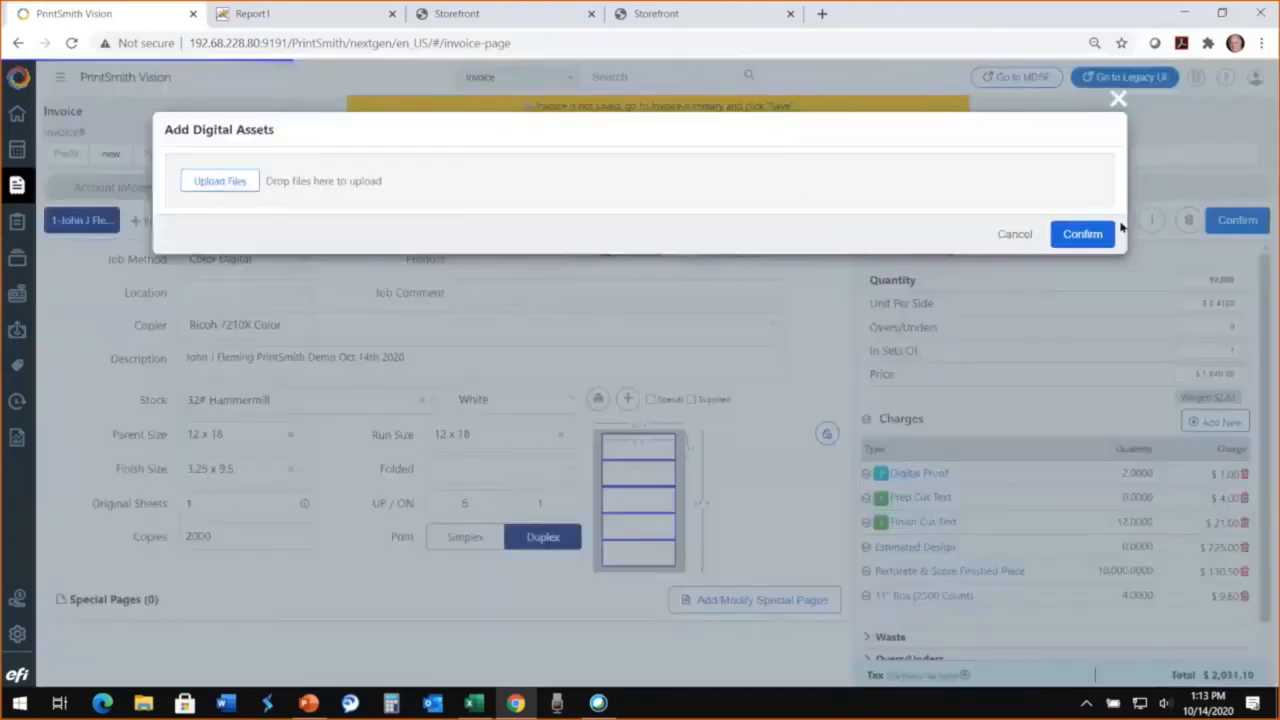
{"action": "left_click", "coordinate": [220, 181]}
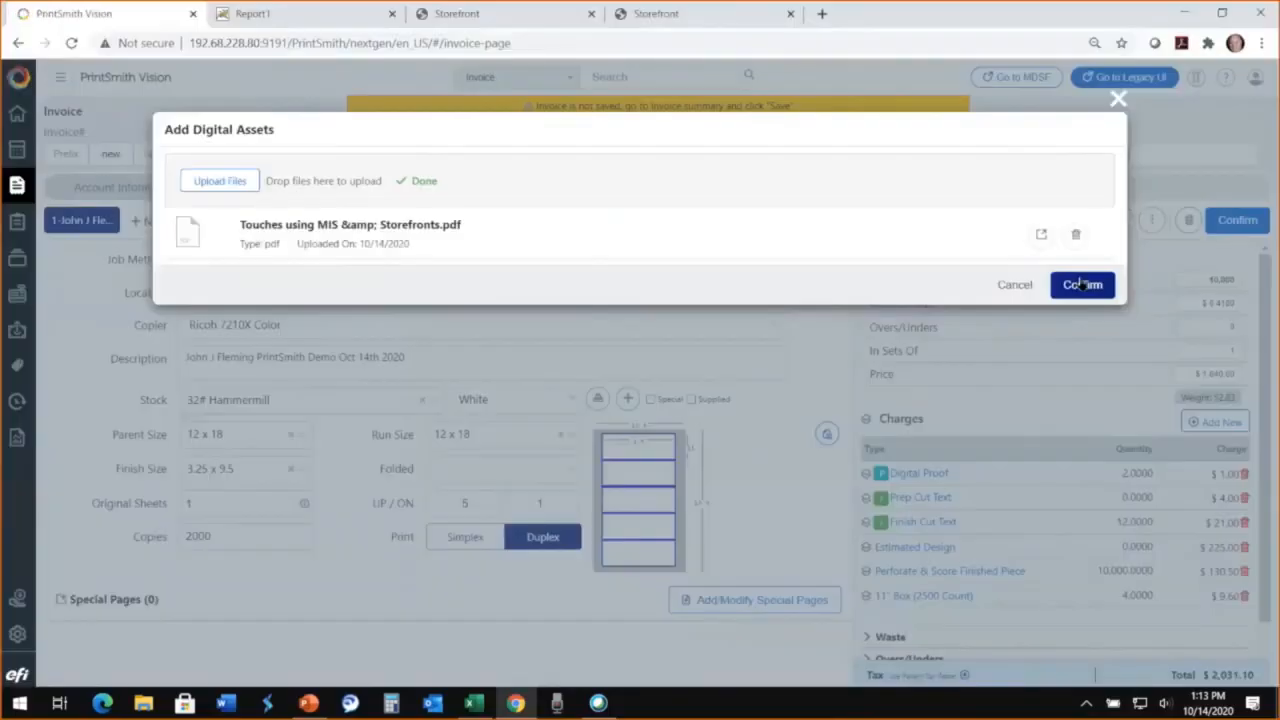
{"action": "left_click", "coordinate": [1082, 286]}
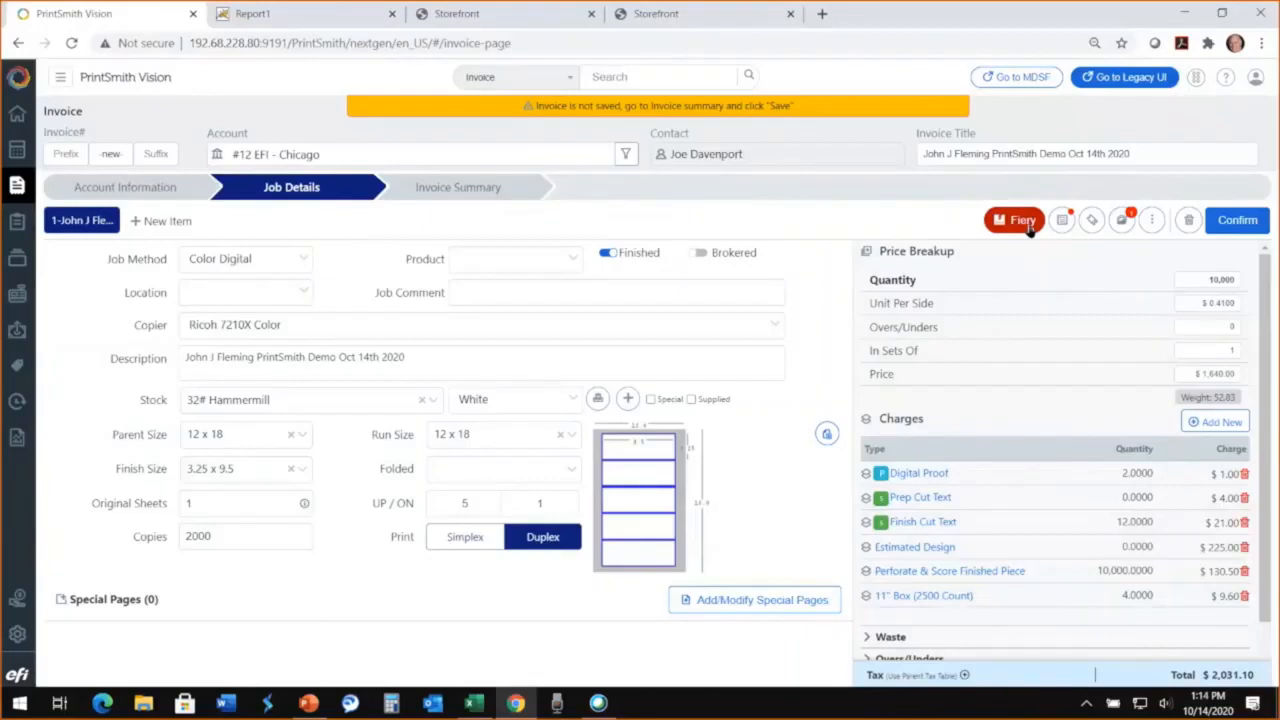
{"action": "left_click", "coordinate": [456, 190]}
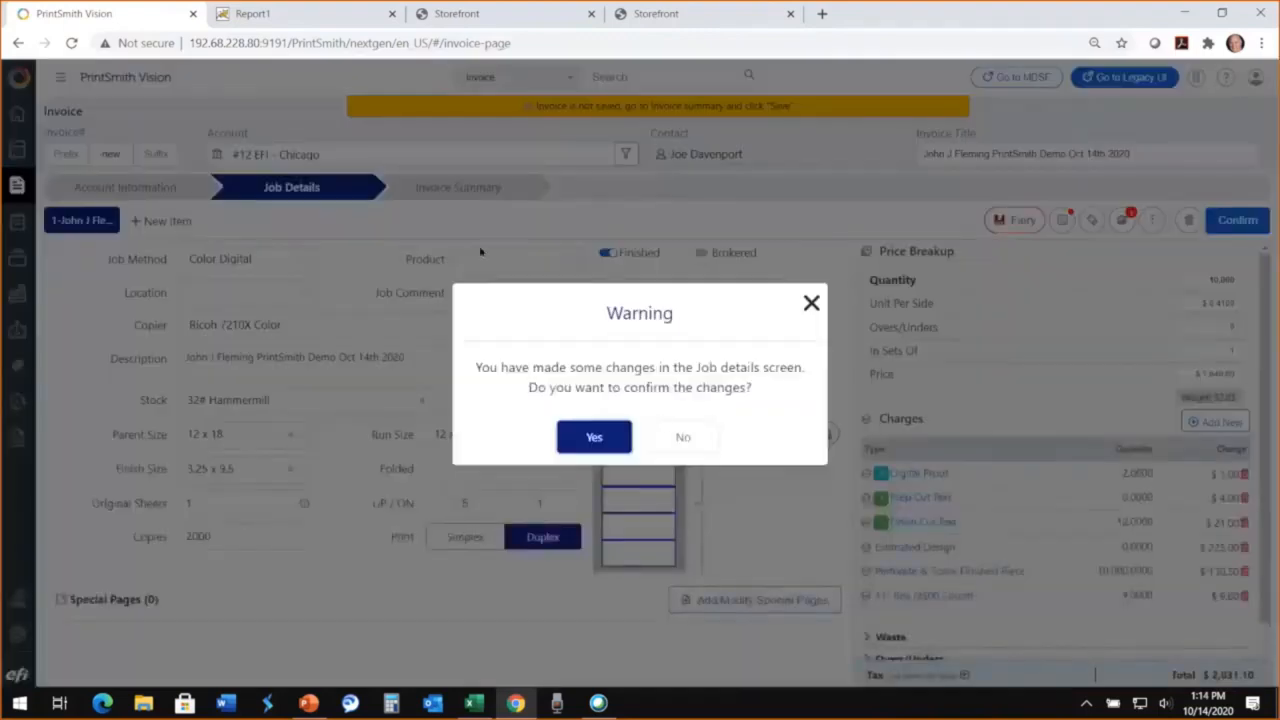
{"action": "left_click", "coordinate": [594, 437]}
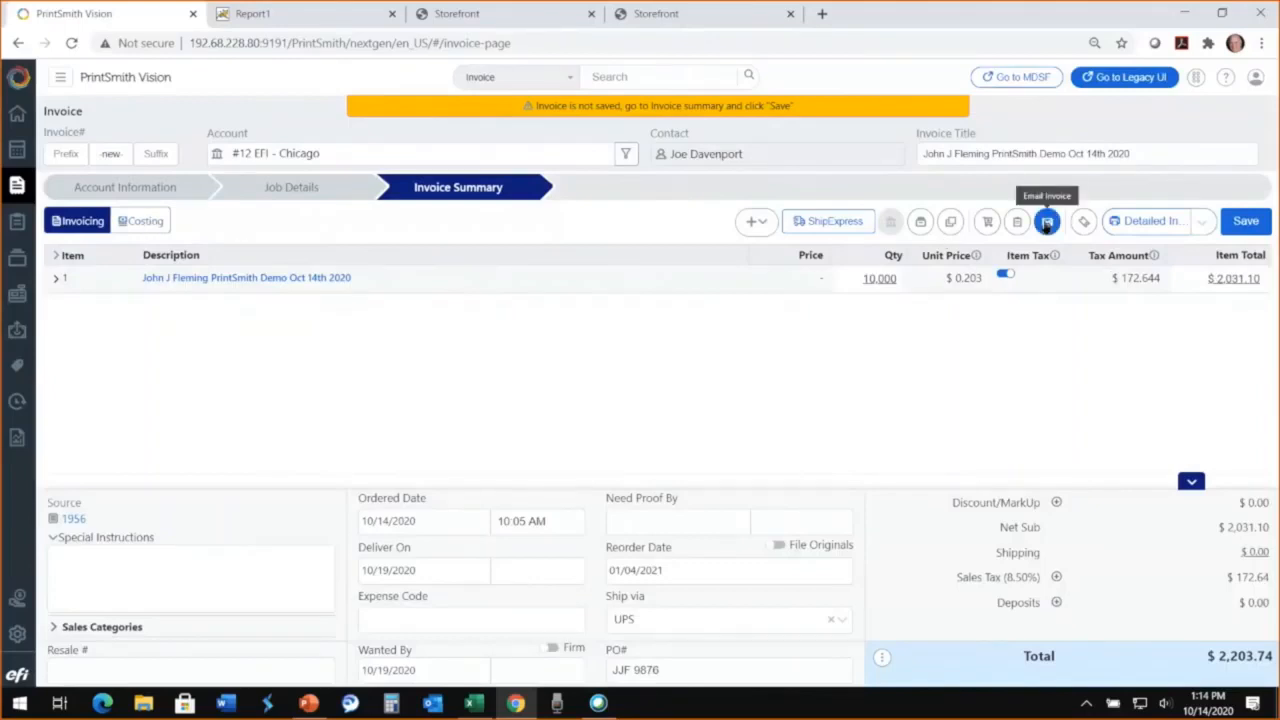
Step: Apply a 10% discount to the invoice and set its shipping charge to $25
{"action": "left_click", "coordinate": [1056, 502]}
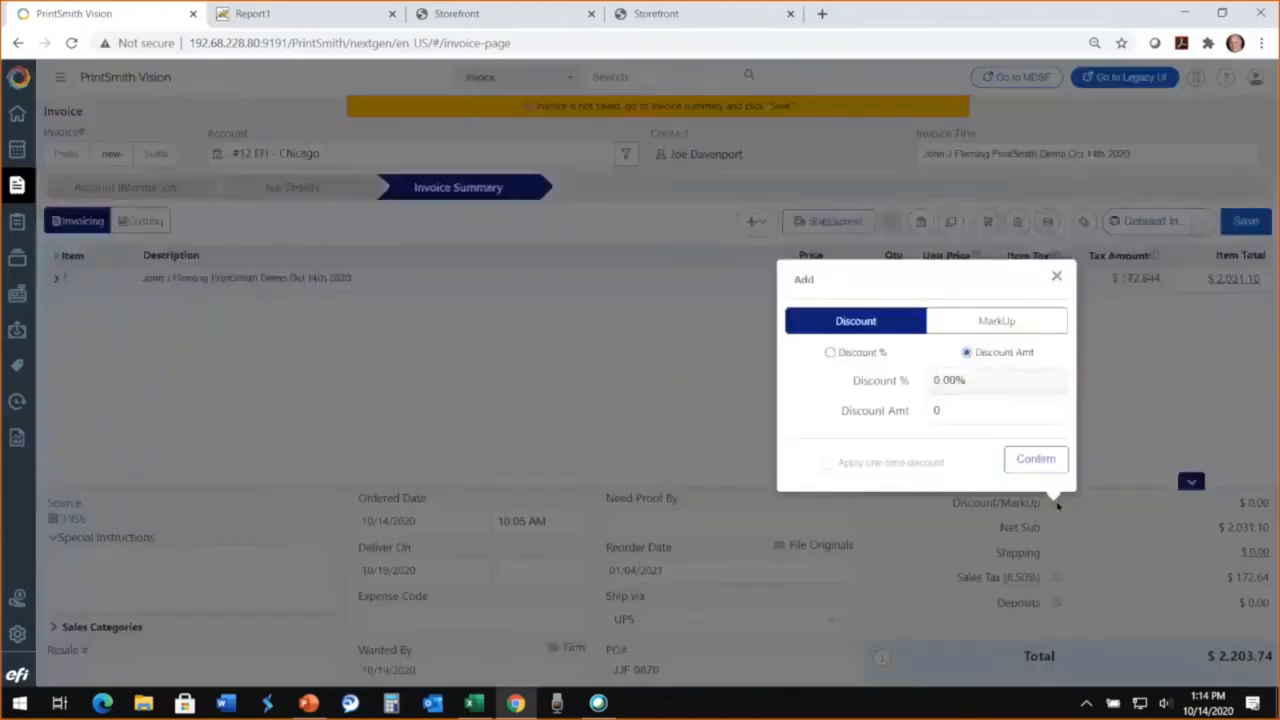
{"action": "left_click", "coordinate": [830, 354]}
{"action": "left_click", "coordinate": [977, 377]}
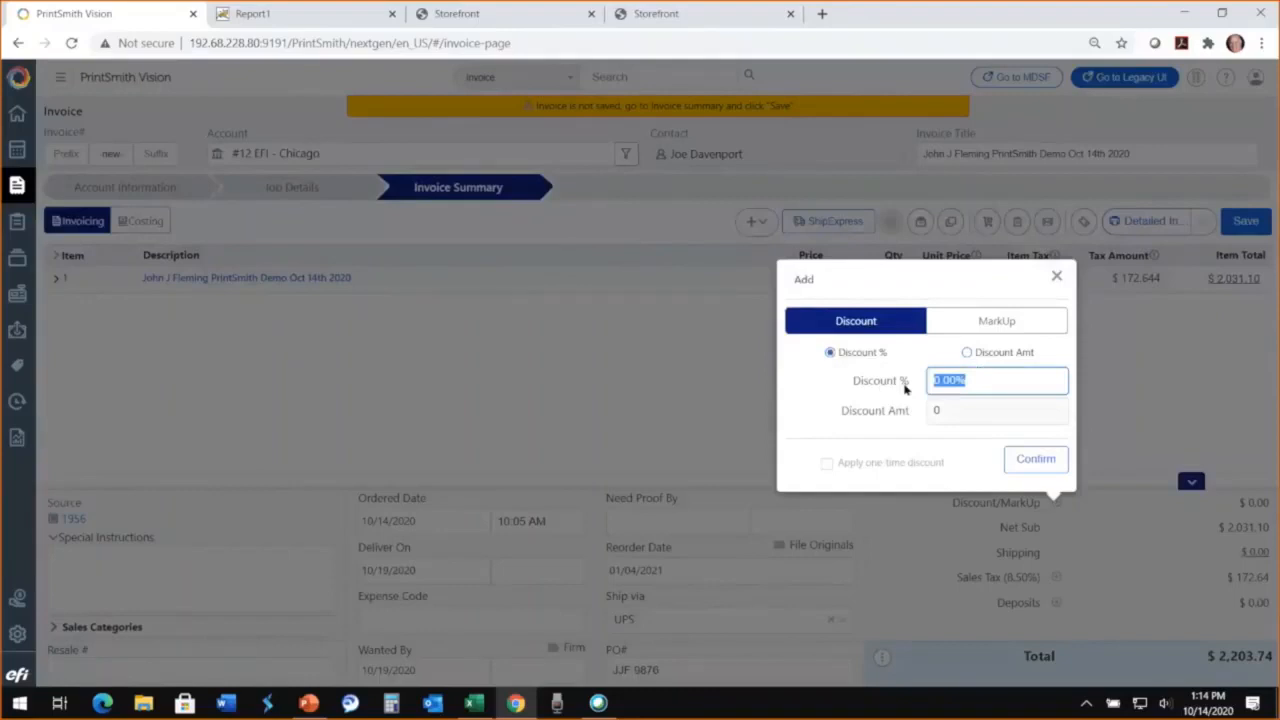
{"action": "type", "text": "10"}
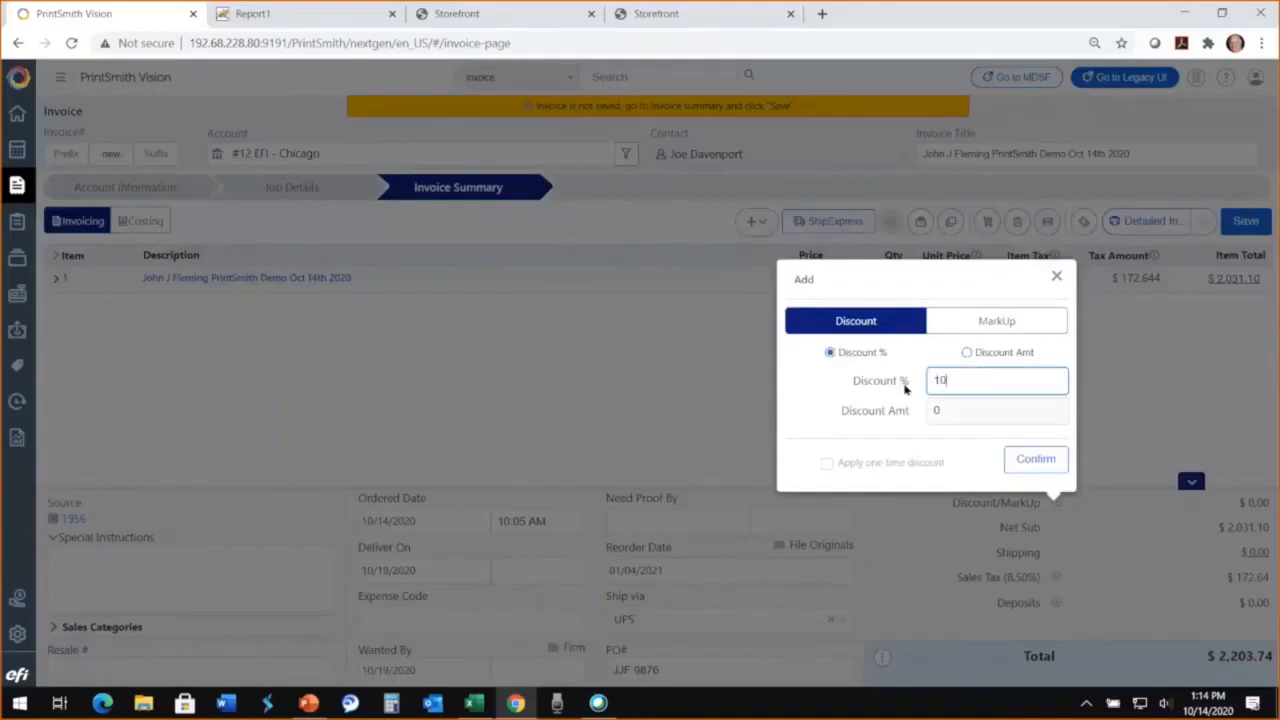
{"action": "left_click", "coordinate": [1034, 460]}
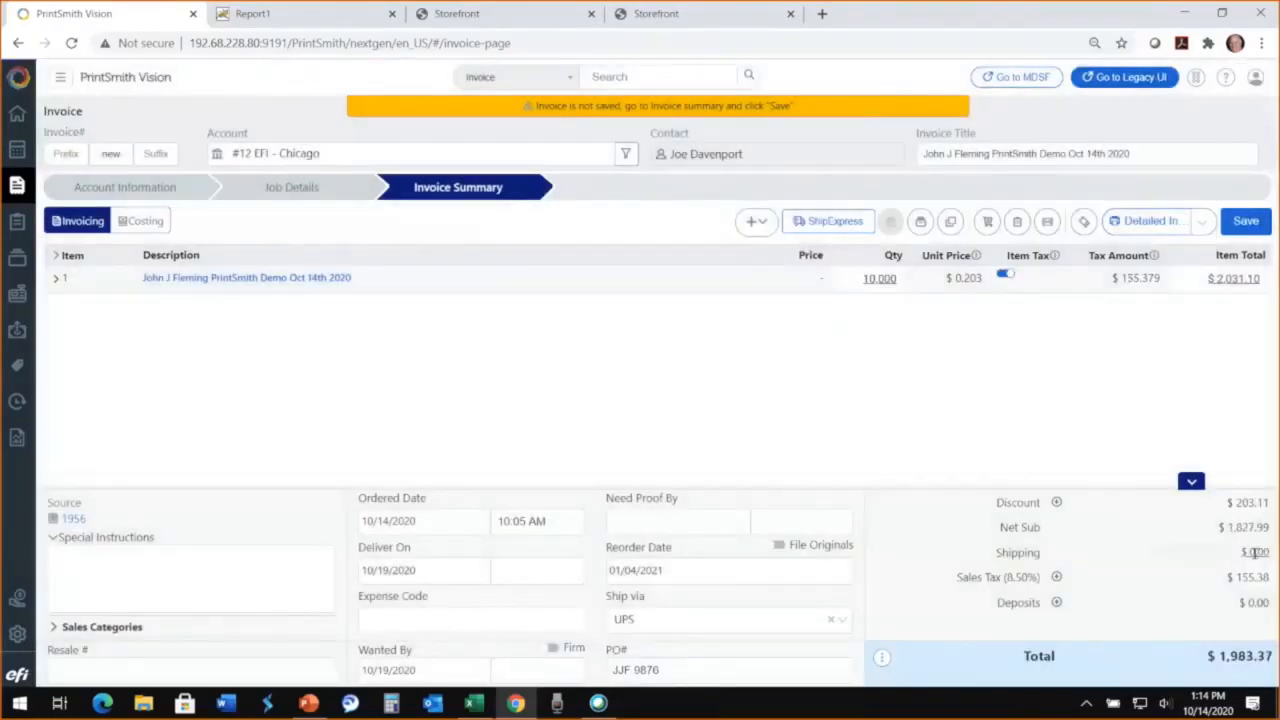
{"action": "left_click", "coordinate": [1219, 551]}
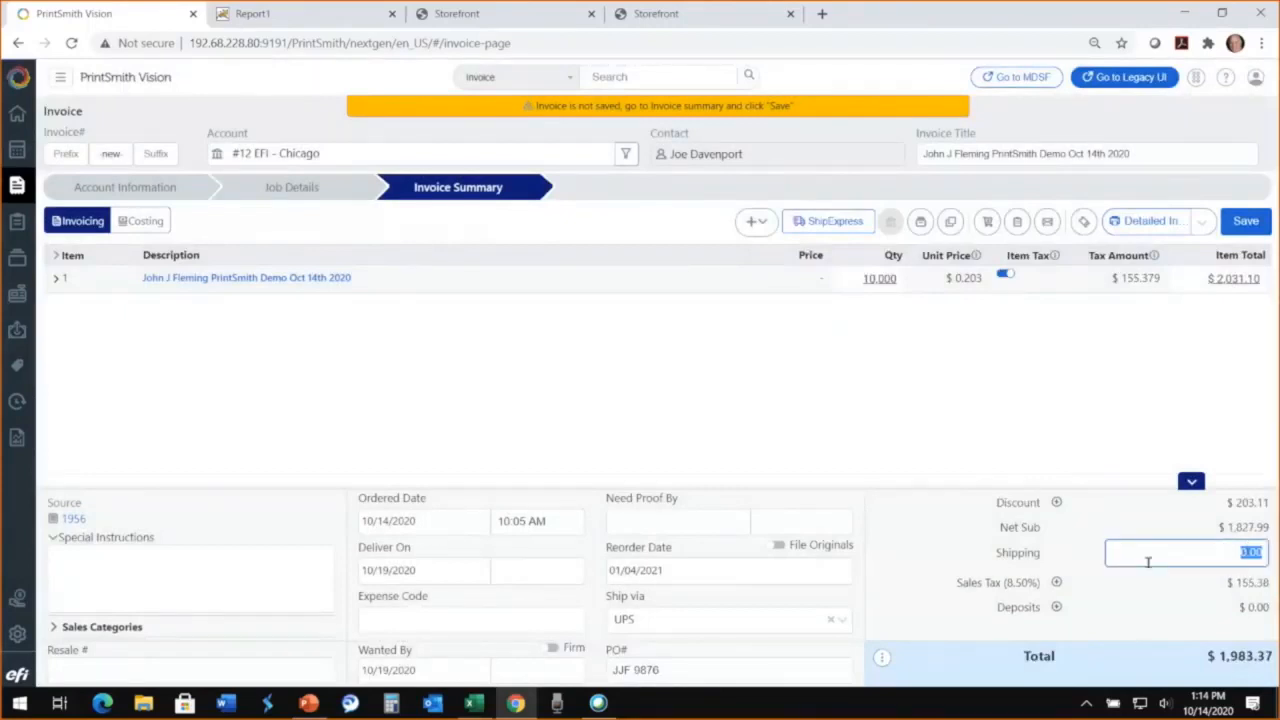
{"action": "type", "text": "25"}
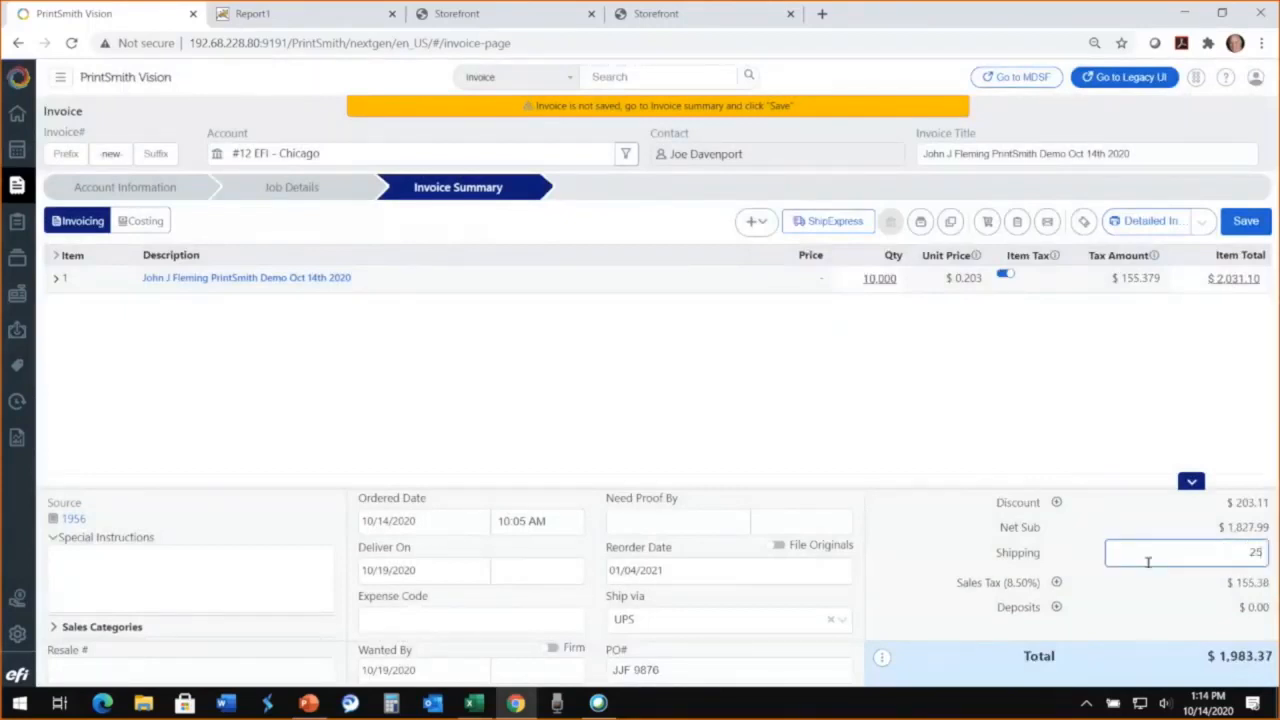
Step: Record a $1,000 deposit paid by check with its reference number, and save the invoice
{"action": "left_click", "coordinate": [1057, 610]}
{"action": "left_click", "coordinate": [1056, 603]}
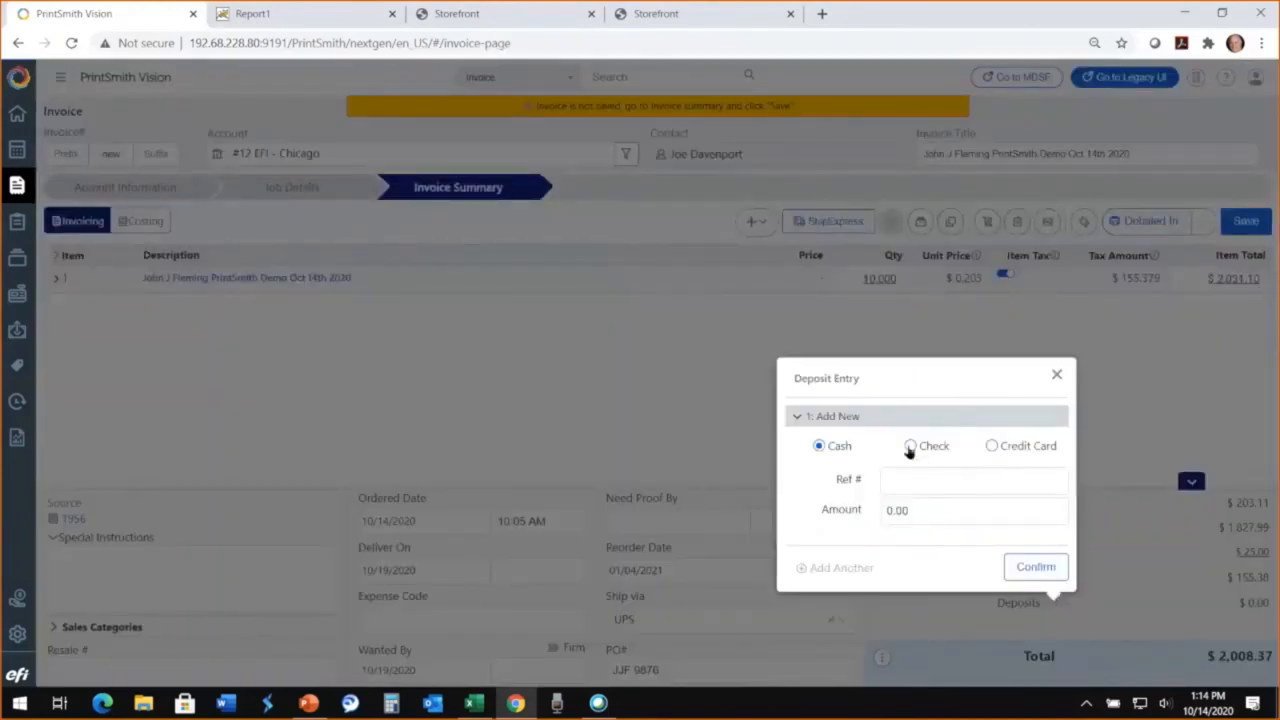
{"action": "left_click", "coordinate": [910, 446]}
{"action": "left_click", "coordinate": [910, 484]}
{"action": "type", "text": "876543"}
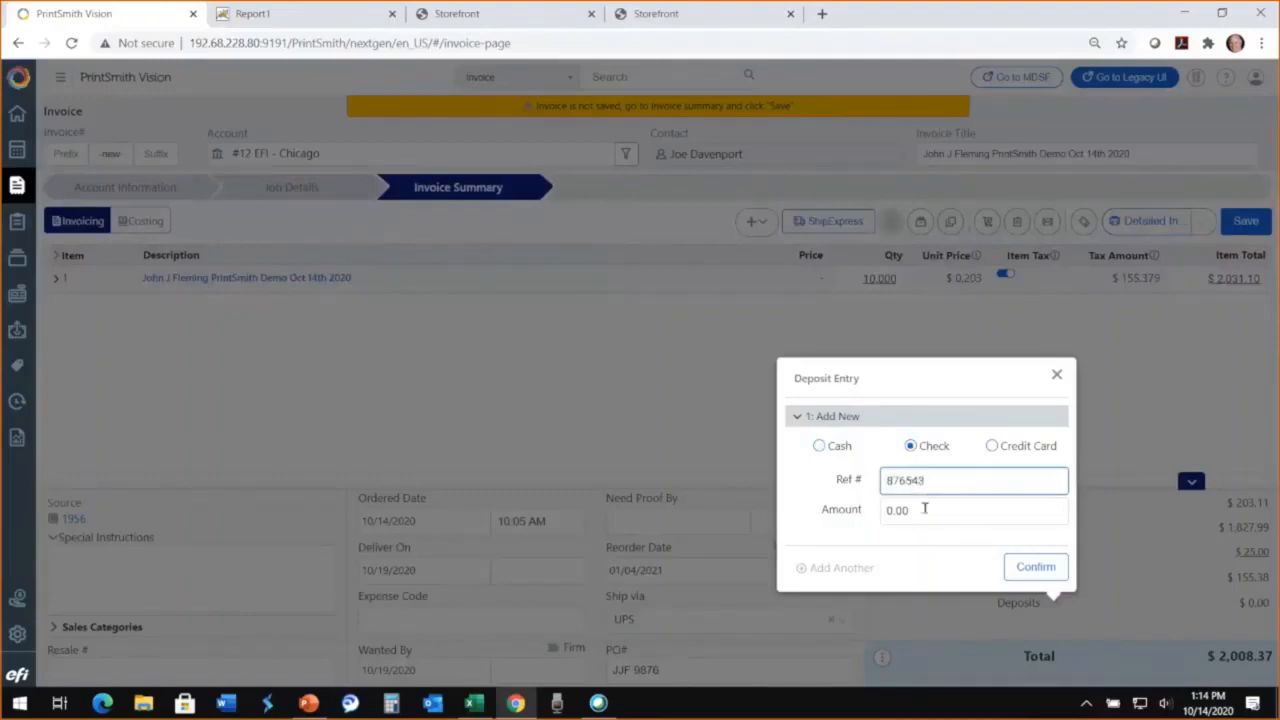
{"action": "left_click", "coordinate": [924, 508]}
{"action": "type", "text": "1,0"}
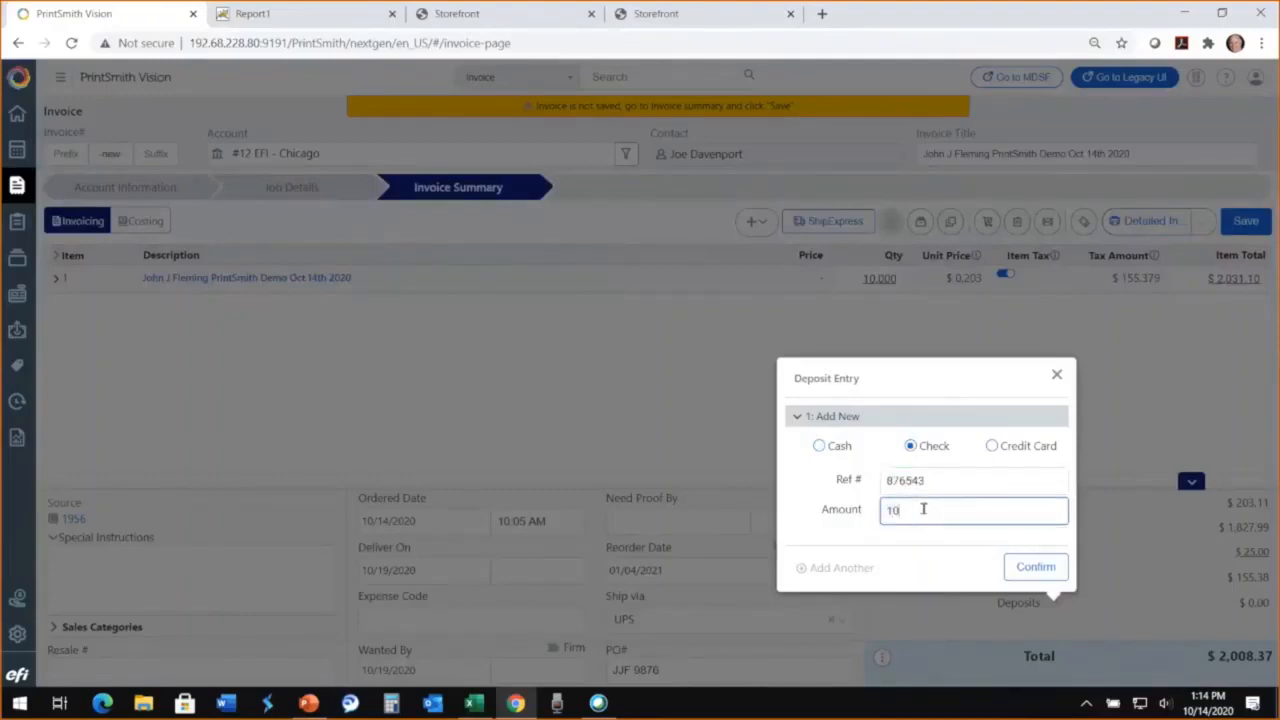
{"action": "type", "text": "00"}
{"action": "left_click", "coordinate": [1030, 570]}
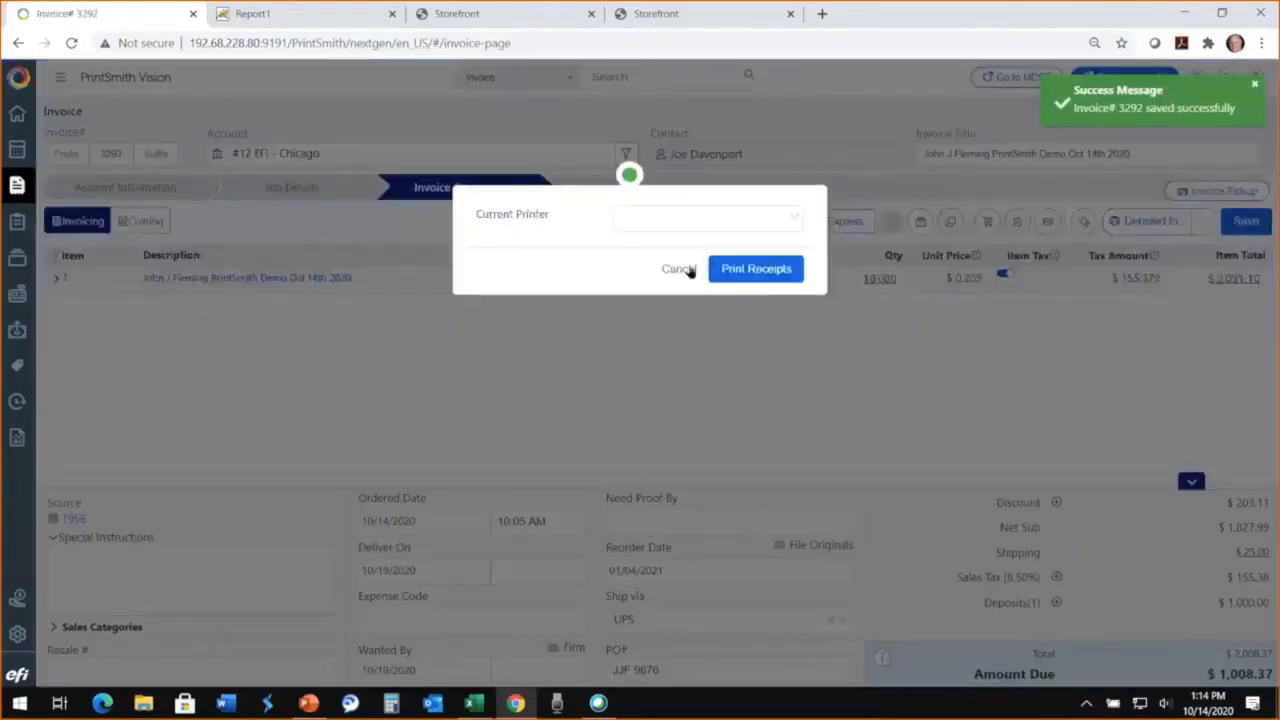
{"action": "left_click", "coordinate": [688, 274]}
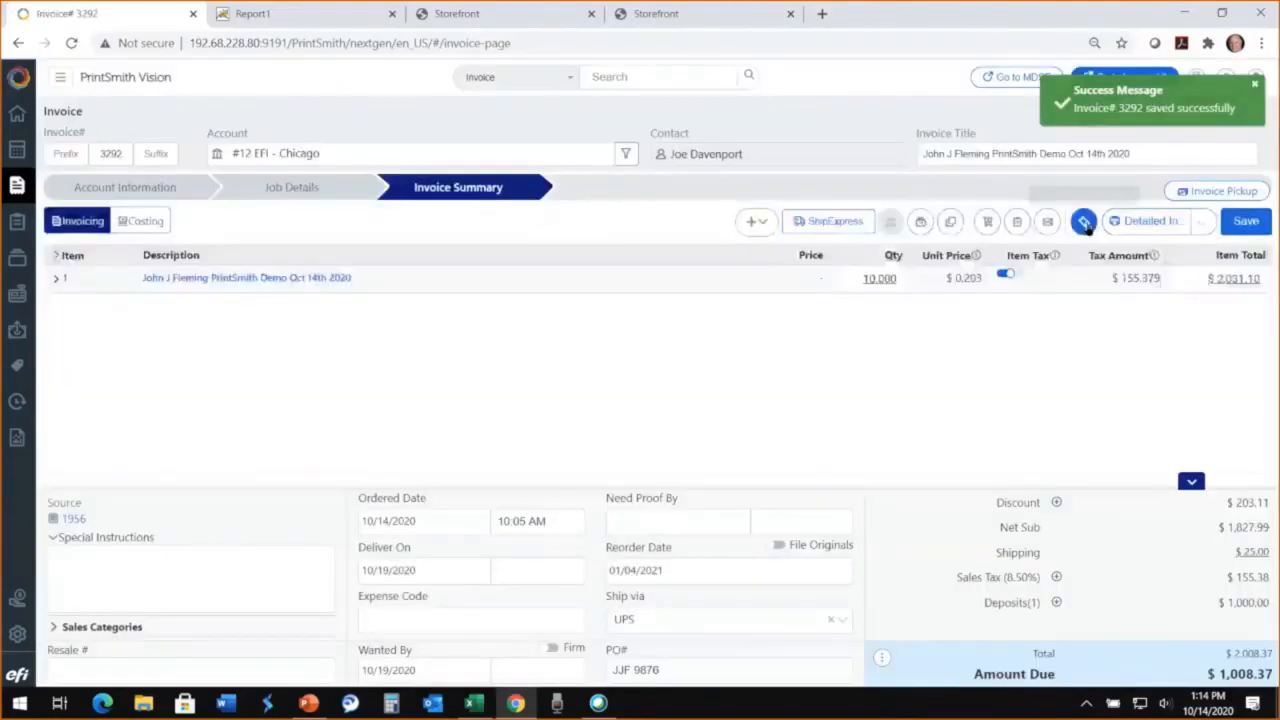
Step: Generate the Detailed Invoice report, review its totals and the check deposit line, and return to the invoice
{"action": "left_click", "coordinate": [1125, 223]}
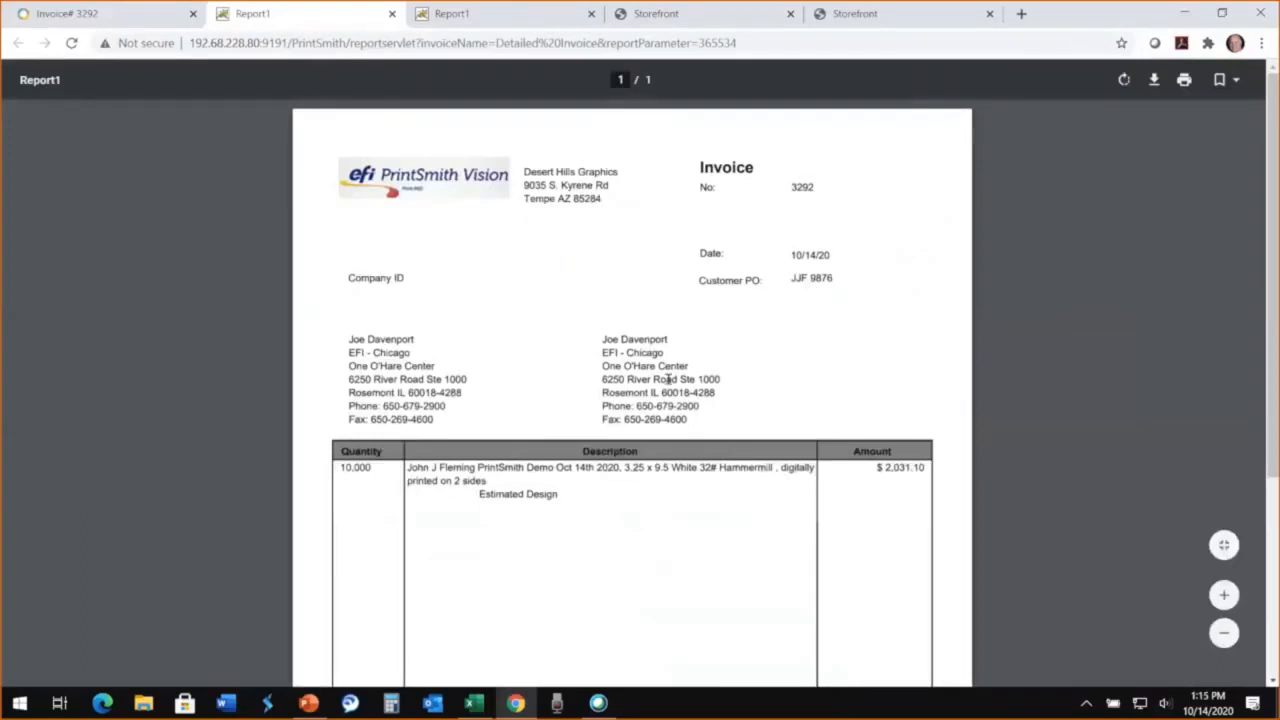
{"action": "scroll", "coordinate": [624, 474], "scroll_direction": "down", "scroll_amount": 1}
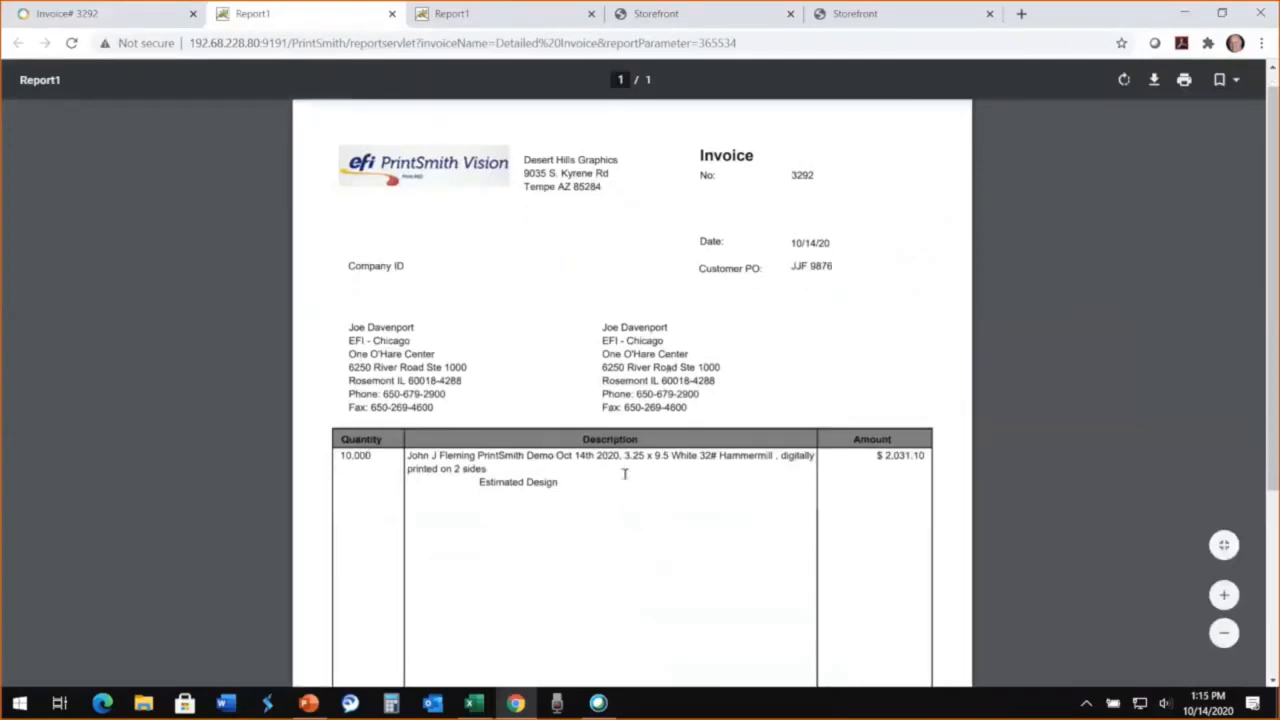
{"action": "scroll", "coordinate": [624, 474], "scroll_direction": "down", "scroll_amount": 3}
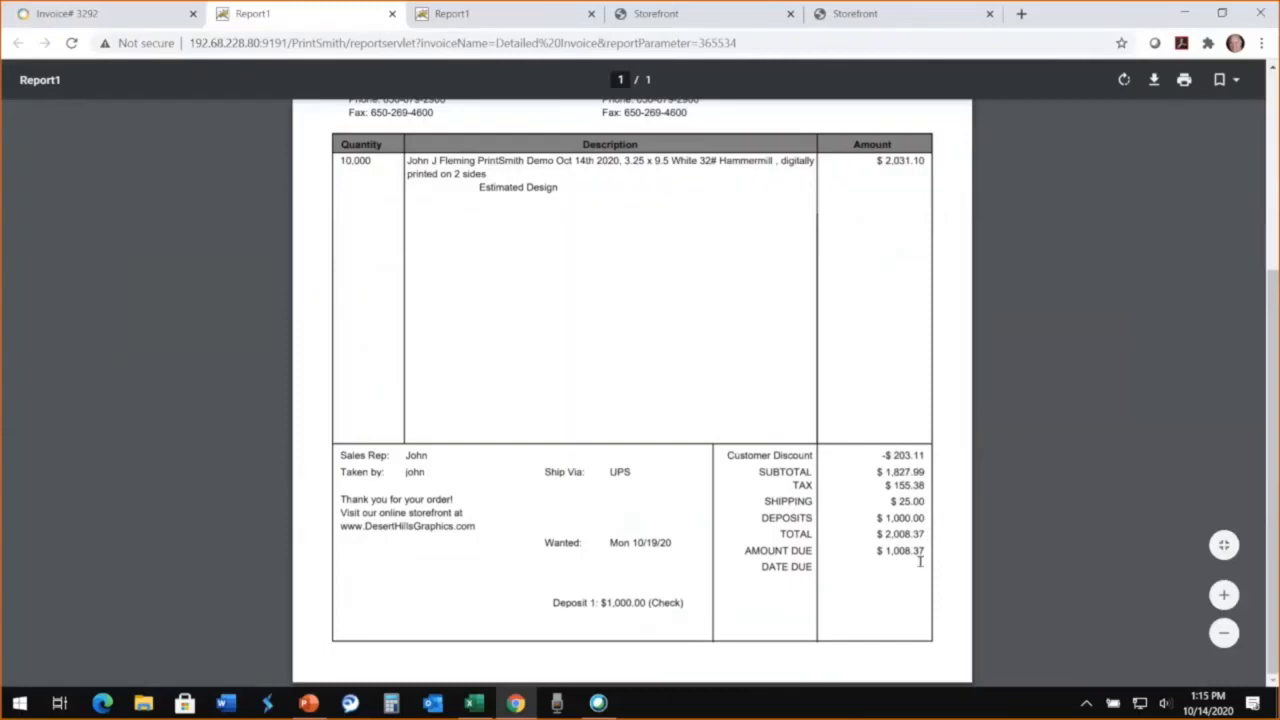
{"action": "left_click_drag", "start_coordinate": [688, 602], "coordinate": [531, 607]}
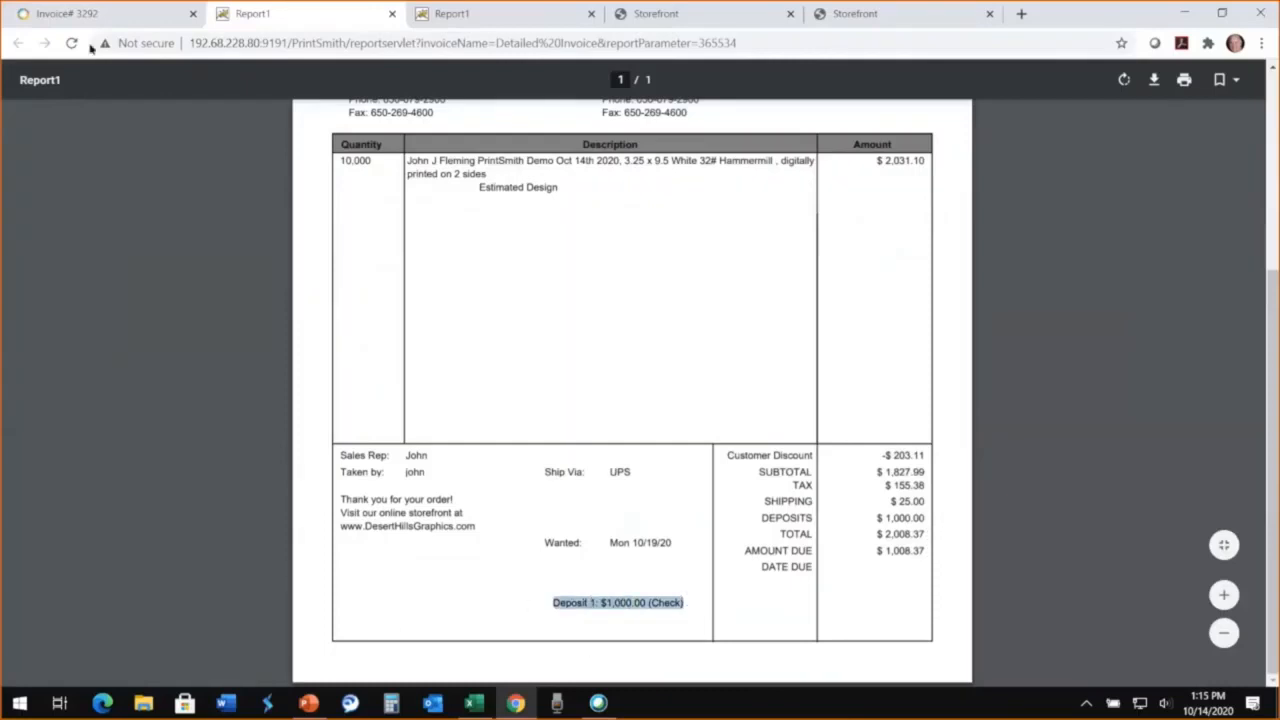
{"action": "left_click", "coordinate": [102, 14]}
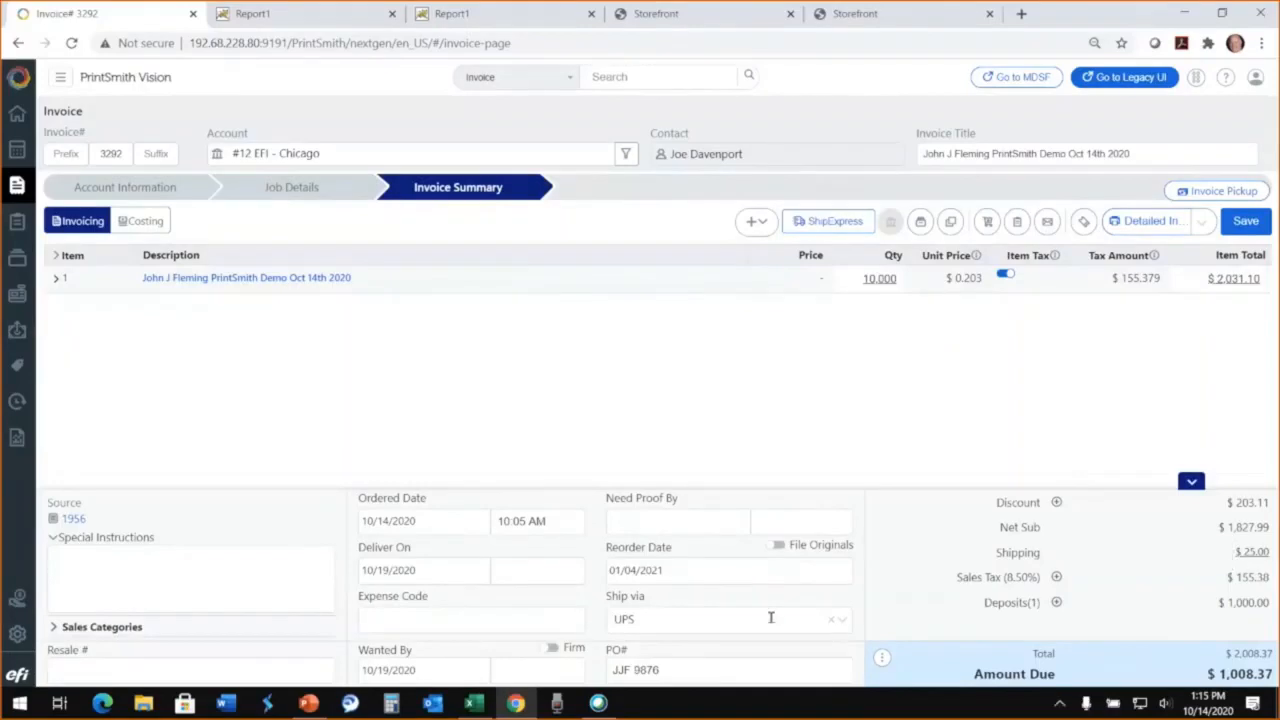
Step: Pick up the invoice despite the stock shortage and charge its balance to the EFI - Chicago account, overriding the credit limit
{"action": "left_click", "coordinate": [1219, 193]}
{"action": "left_click", "coordinate": [640, 436]}
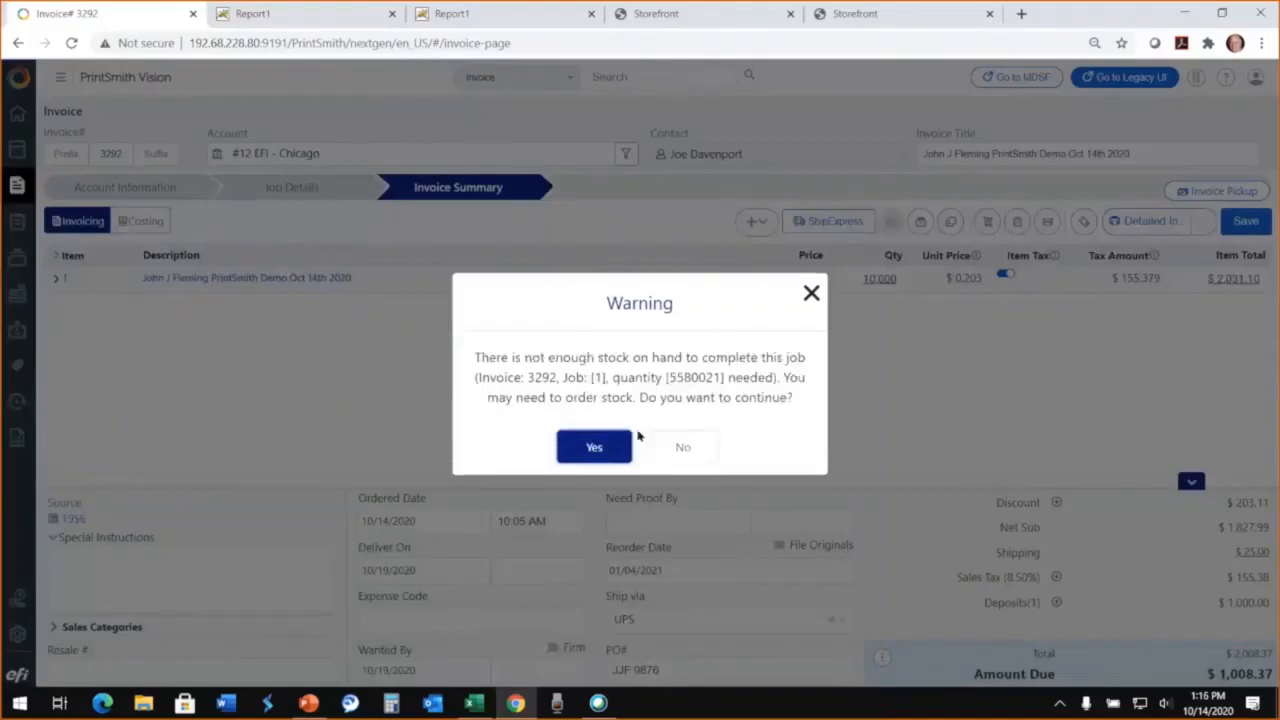
{"action": "left_click", "coordinate": [596, 448]}
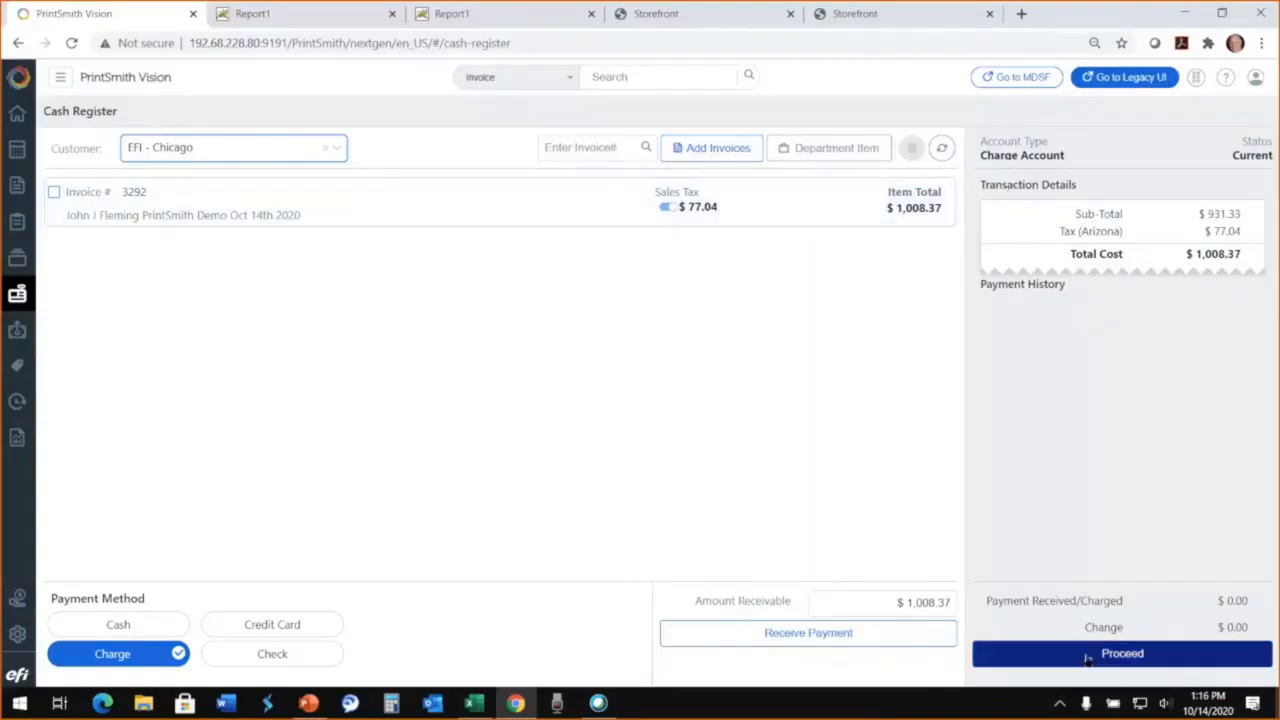
{"action": "left_click", "coordinate": [1087, 660]}
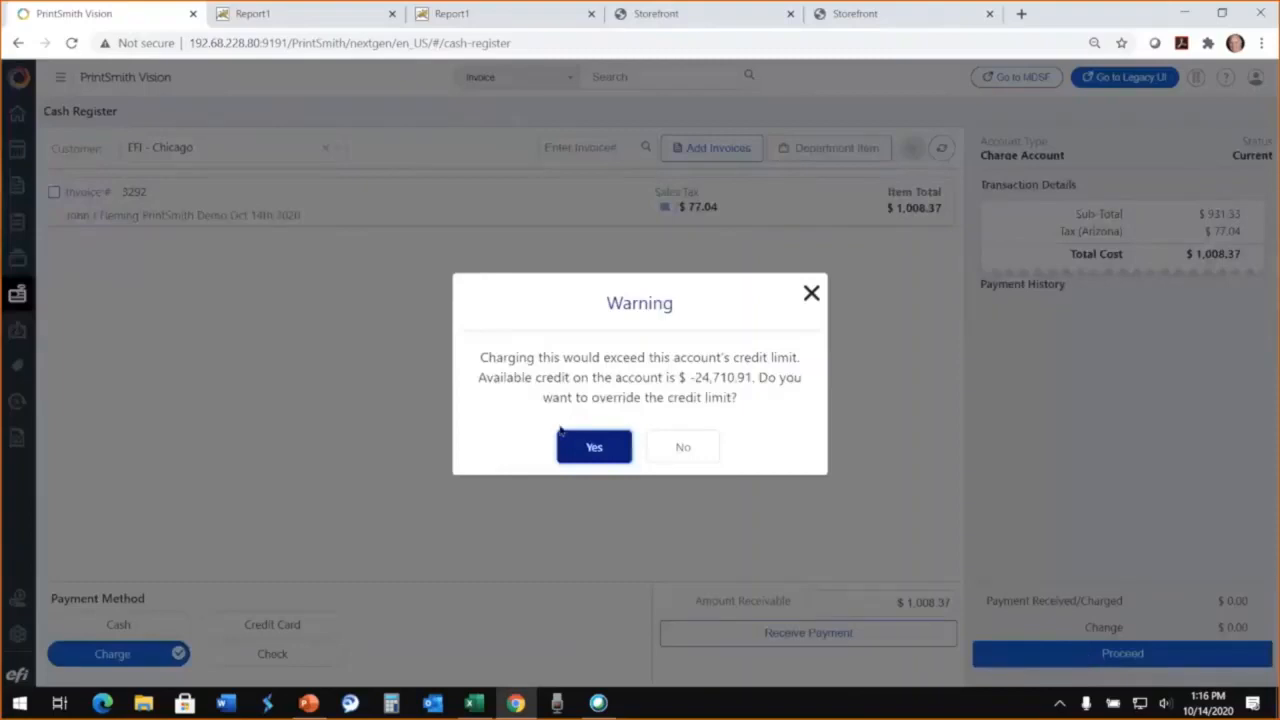
{"action": "left_click", "coordinate": [594, 448]}
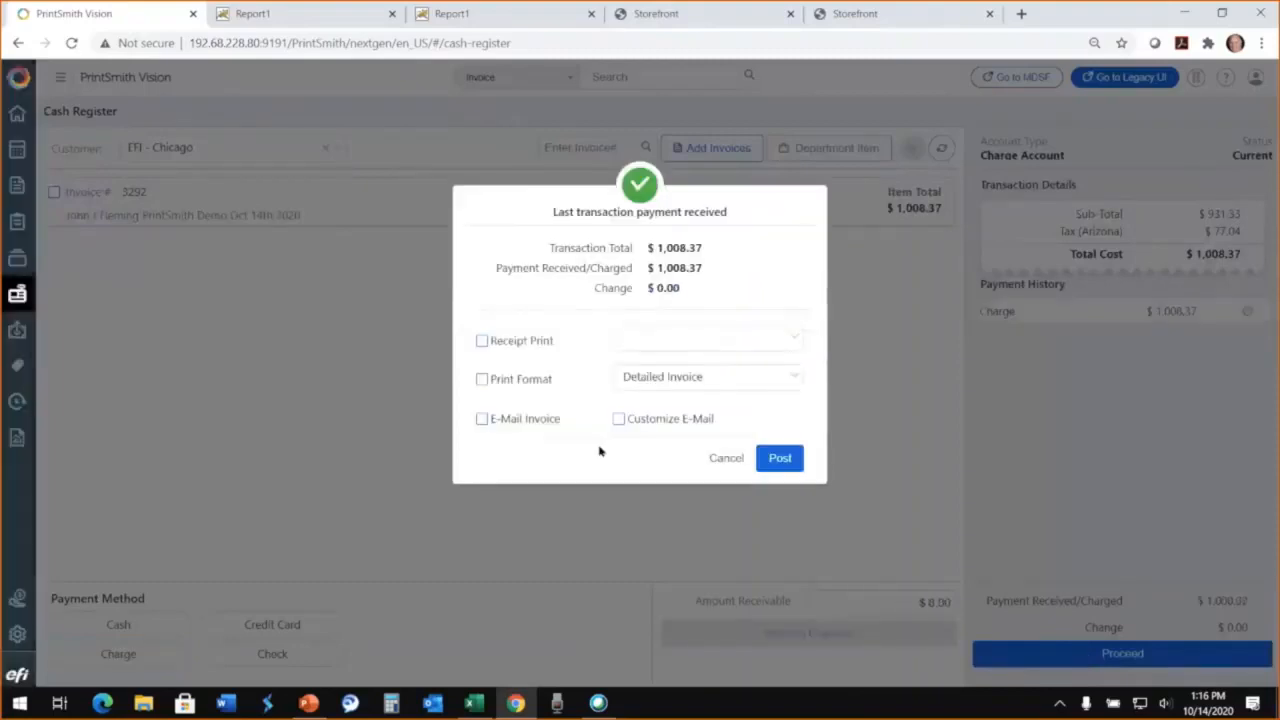
Step: Try the receipt print, print format and e-mail invoice options, leave them all off, and post the transaction
{"action": "left_click", "coordinate": [483, 342]}
{"action": "left_click", "coordinate": [483, 342]}
{"action": "left_click", "coordinate": [484, 382]}
{"action": "left_click", "coordinate": [484, 382]}
{"action": "left_click", "coordinate": [481, 421]}
{"action": "left_click", "coordinate": [481, 420]}
{"action": "left_click", "coordinate": [775, 458]}
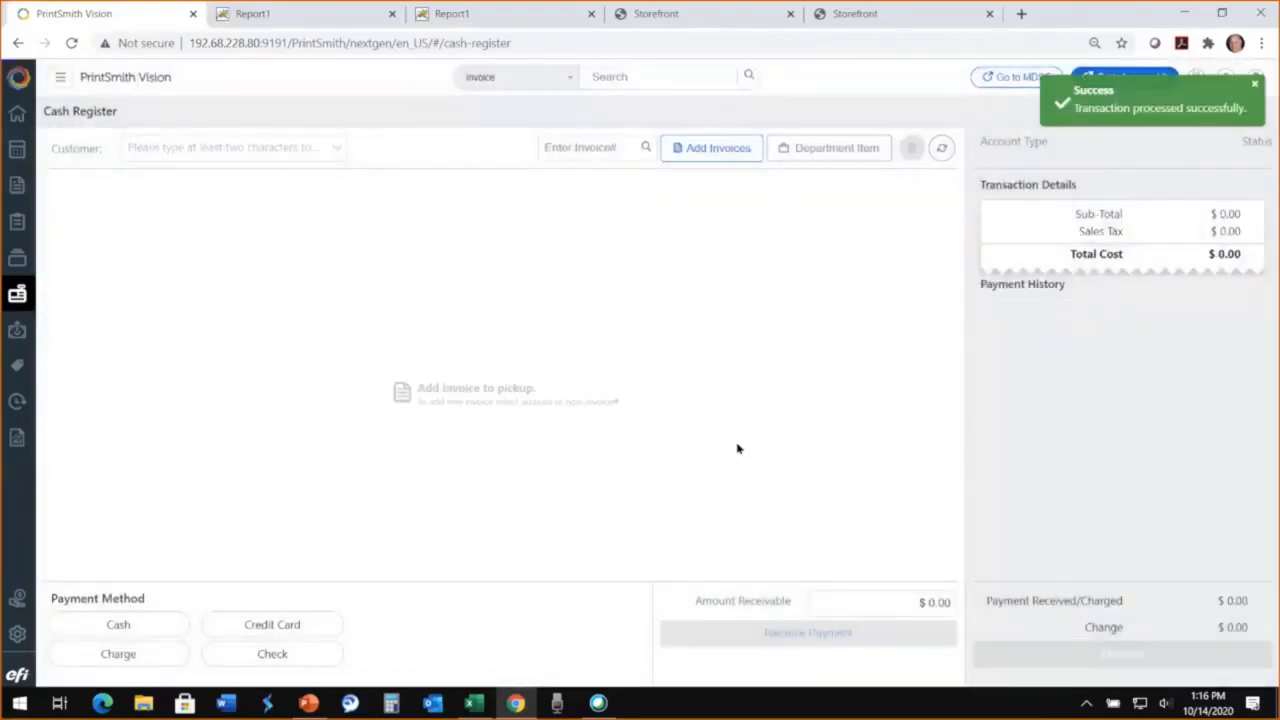
Step: View the Account History from the home page, and return to the home page
{"action": "left_click", "coordinate": [18, 116]}
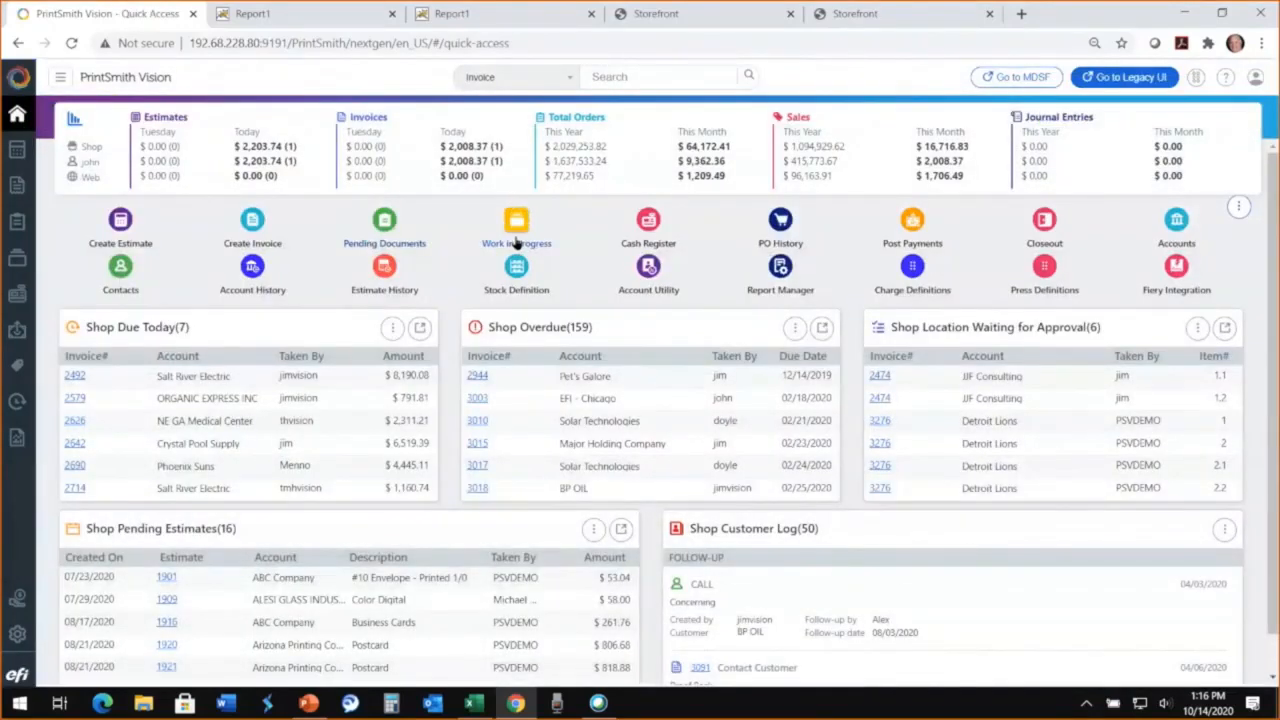
{"action": "left_click", "coordinate": [265, 293]}
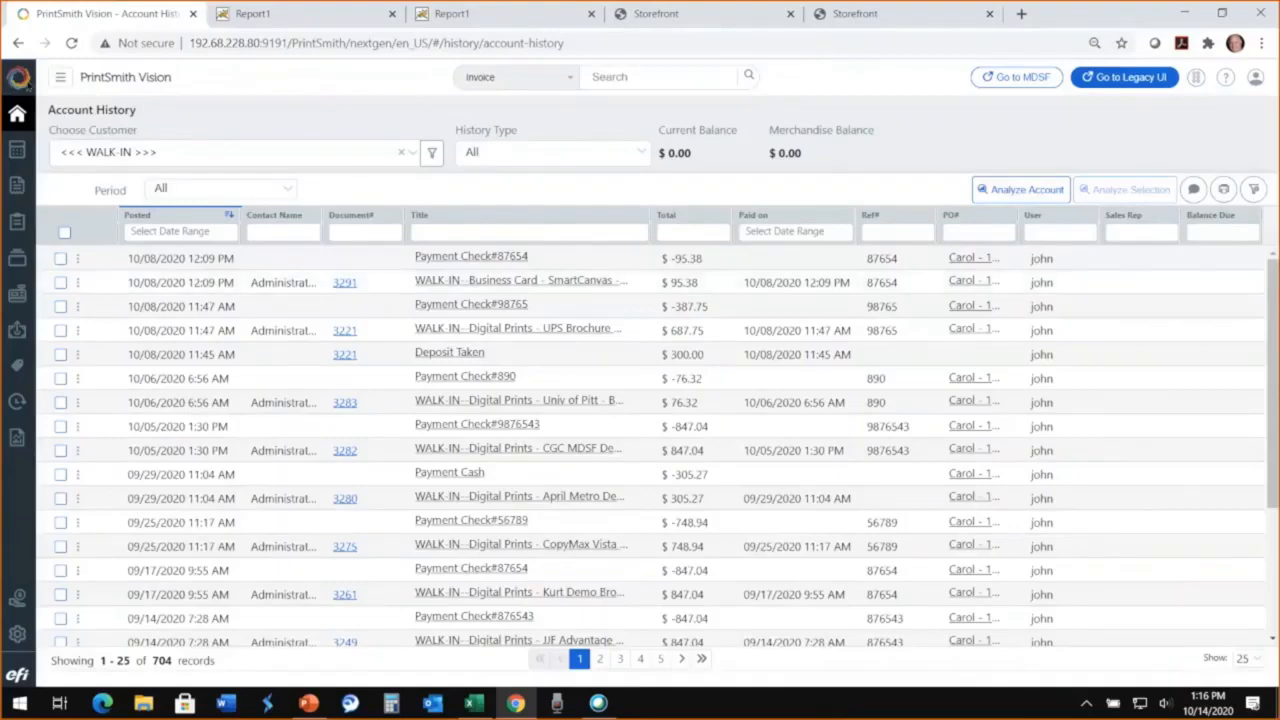
{"action": "left_click", "coordinate": [17, 113]}
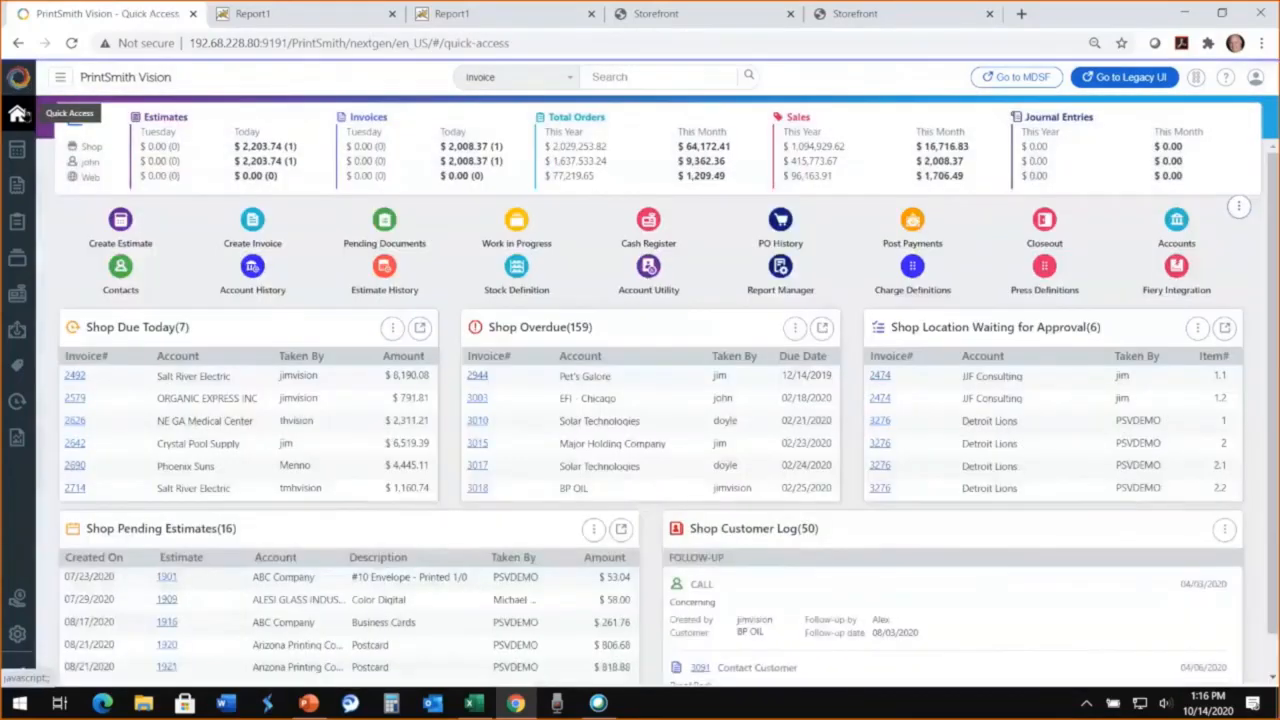
Step: Open Pending Documents and look through the web orders, invoices and estimates lists
{"action": "left_click", "coordinate": [385, 224]}
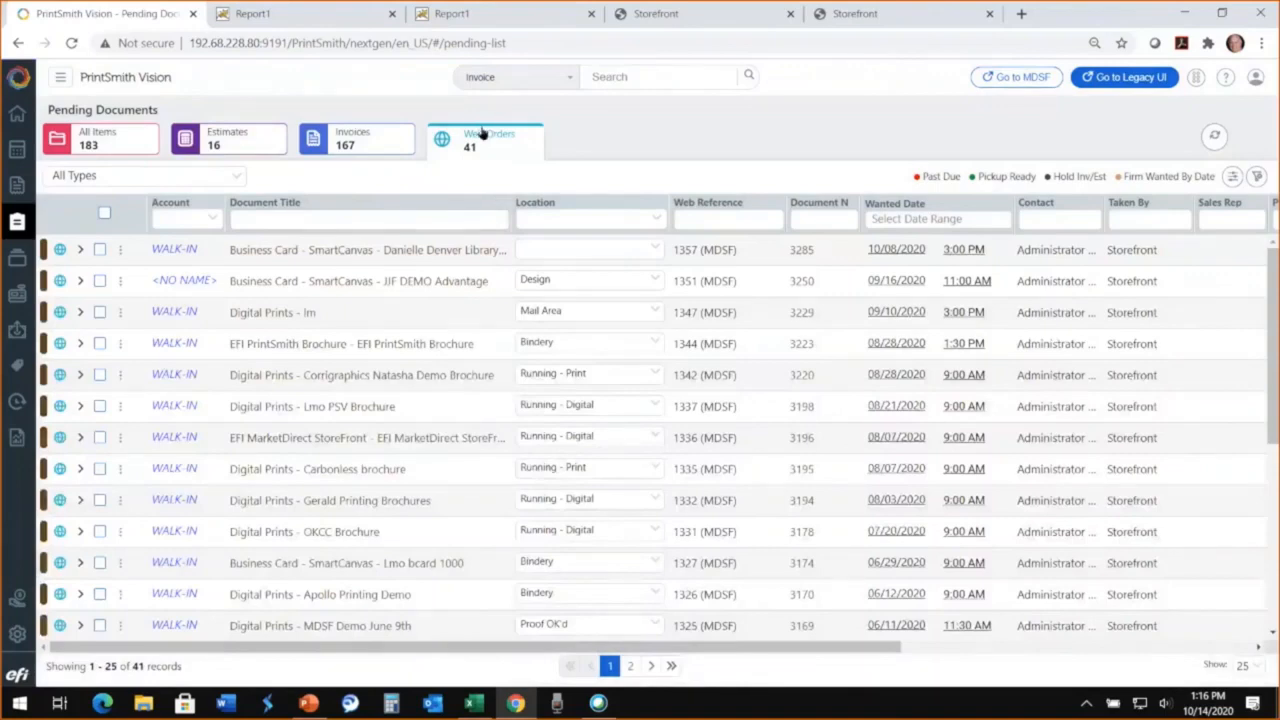
{"action": "left_click", "coordinate": [365, 148]}
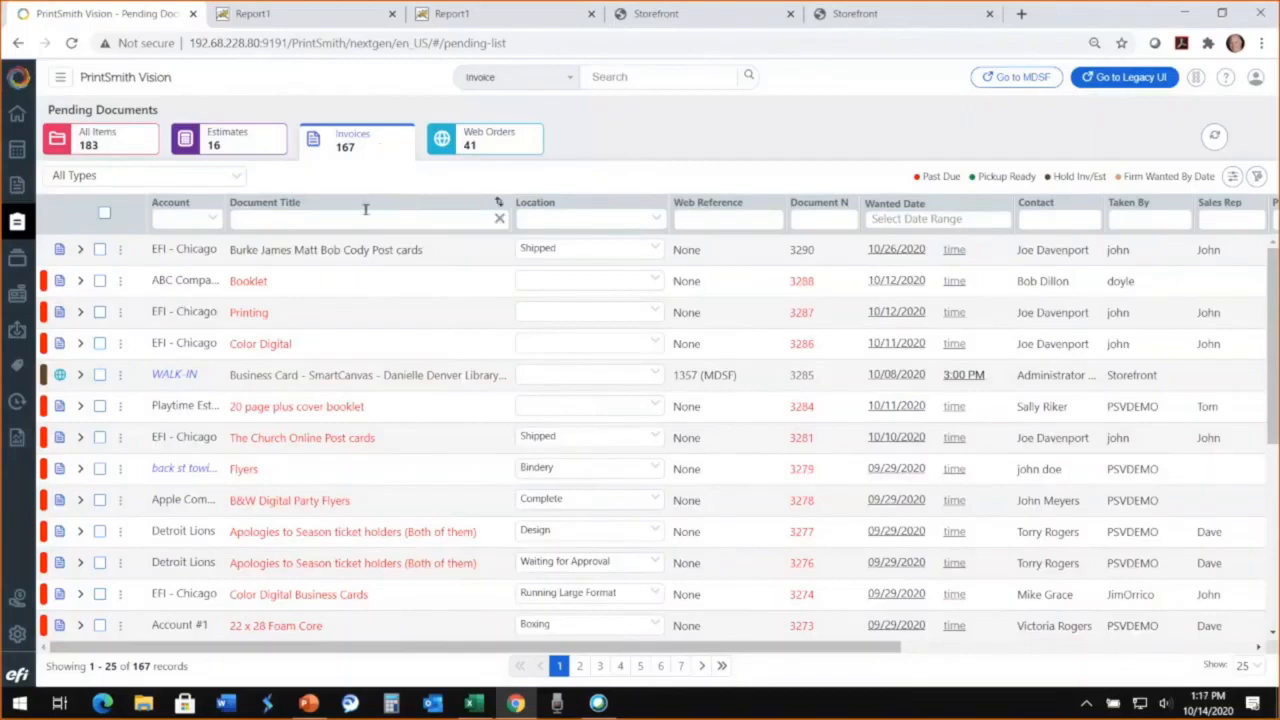
{"action": "left_click", "coordinate": [237, 147]}
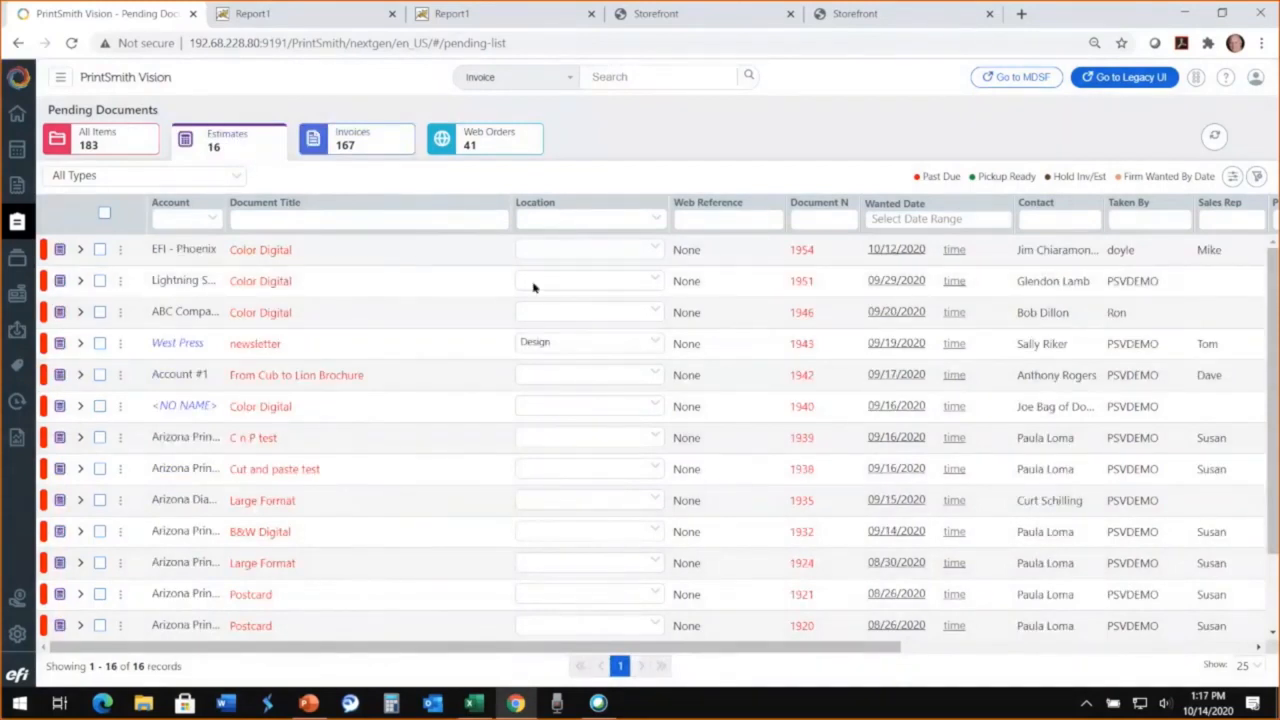
Step: Filter the pending estimates by the Bindery location and view the invoices list under the same filter
{"action": "left_click", "coordinate": [560, 220]}
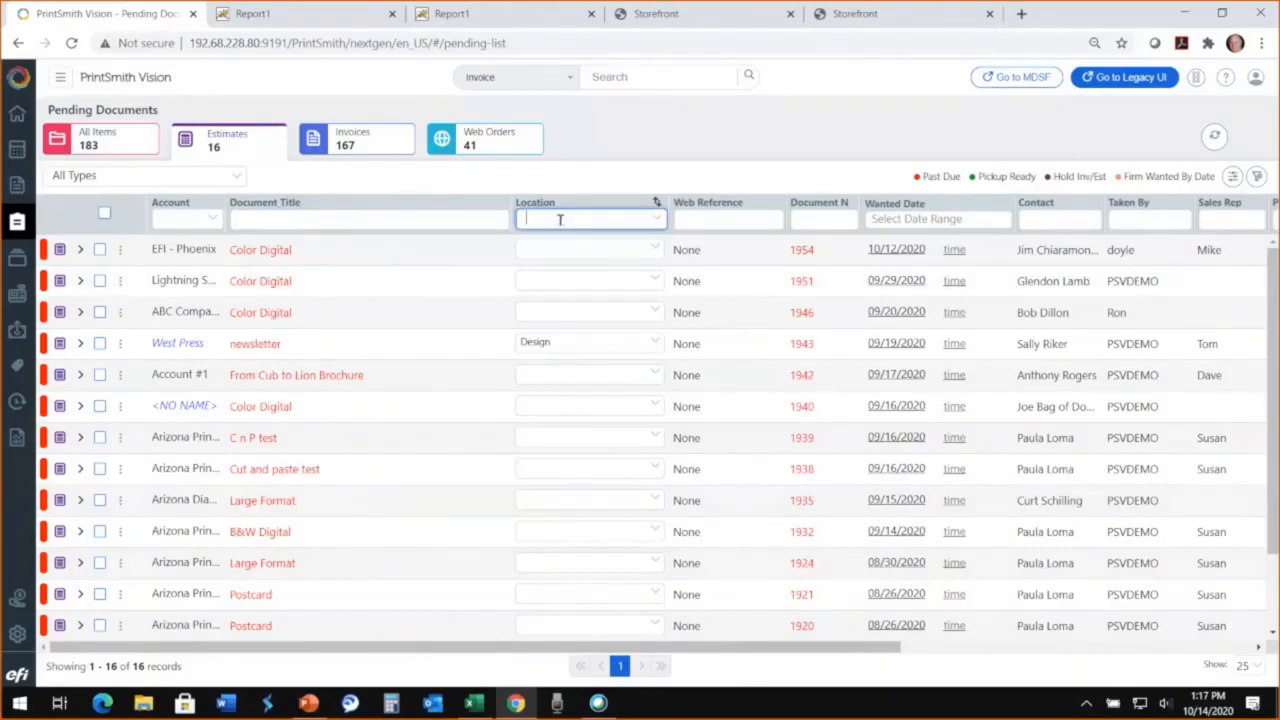
{"action": "type", "text": "bi"}
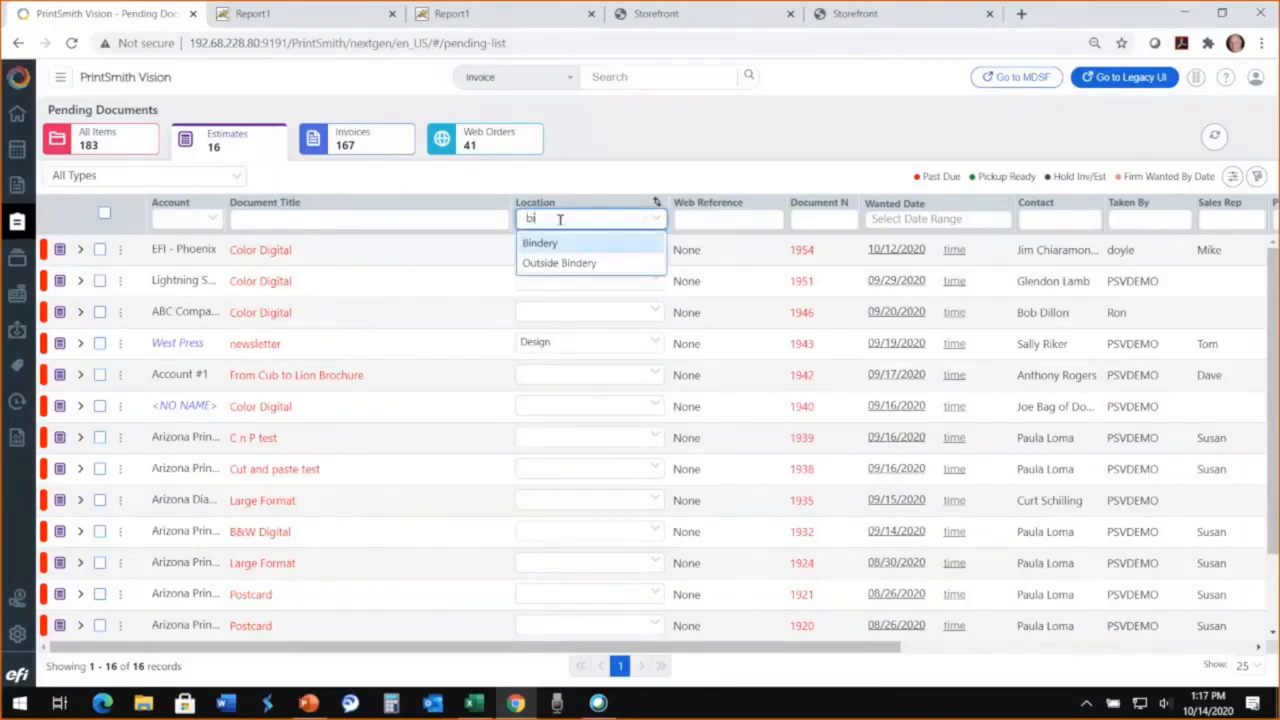
{"action": "type", "text": "n"}
{"action": "left_click", "coordinate": [560, 249]}
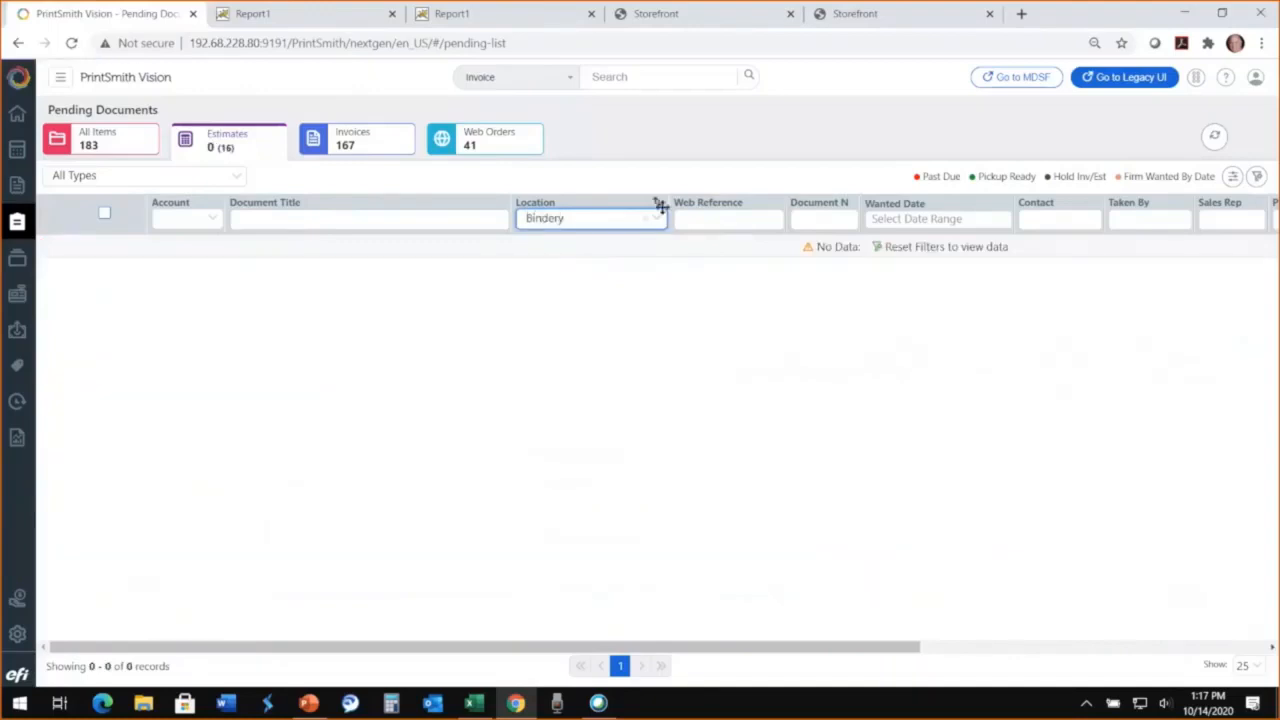
{"action": "left_click", "coordinate": [358, 148]}
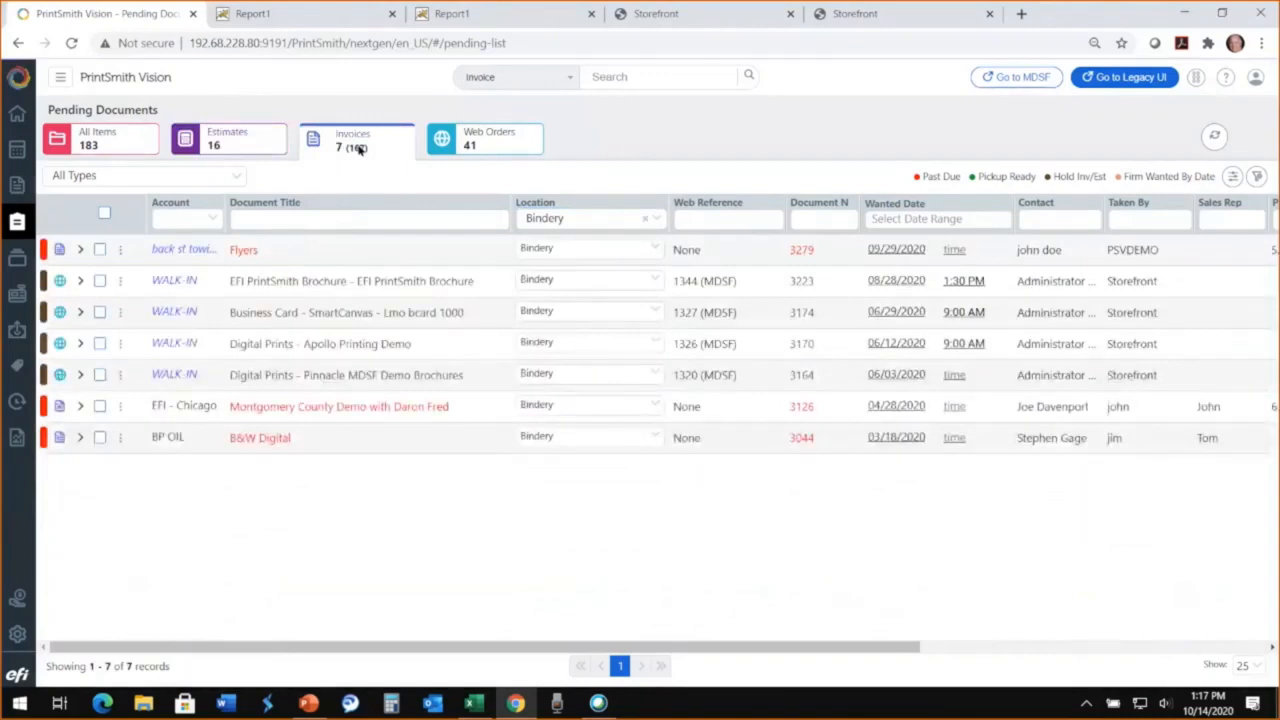
Step: View the Work in Progress list from the home page, and return to the home page
{"action": "left_click", "coordinate": [16, 115]}
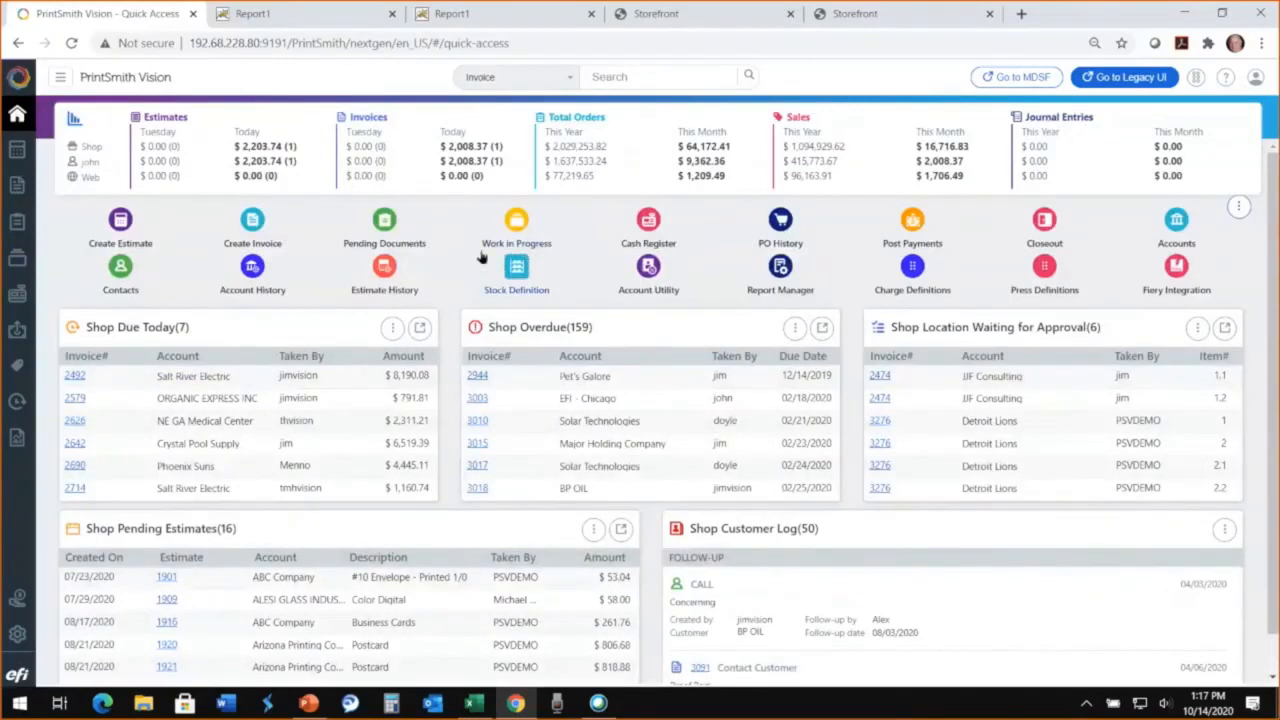
{"action": "left_click", "coordinate": [516, 224]}
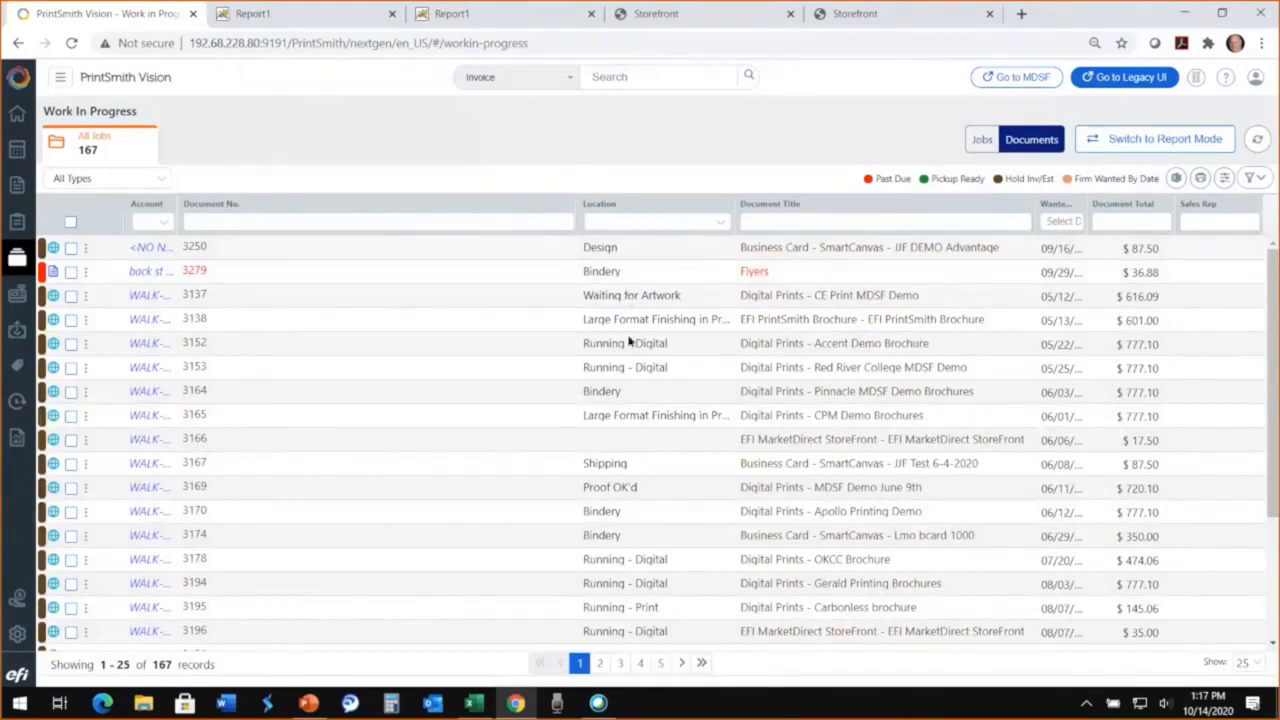
{"action": "left_click", "coordinate": [16, 116]}
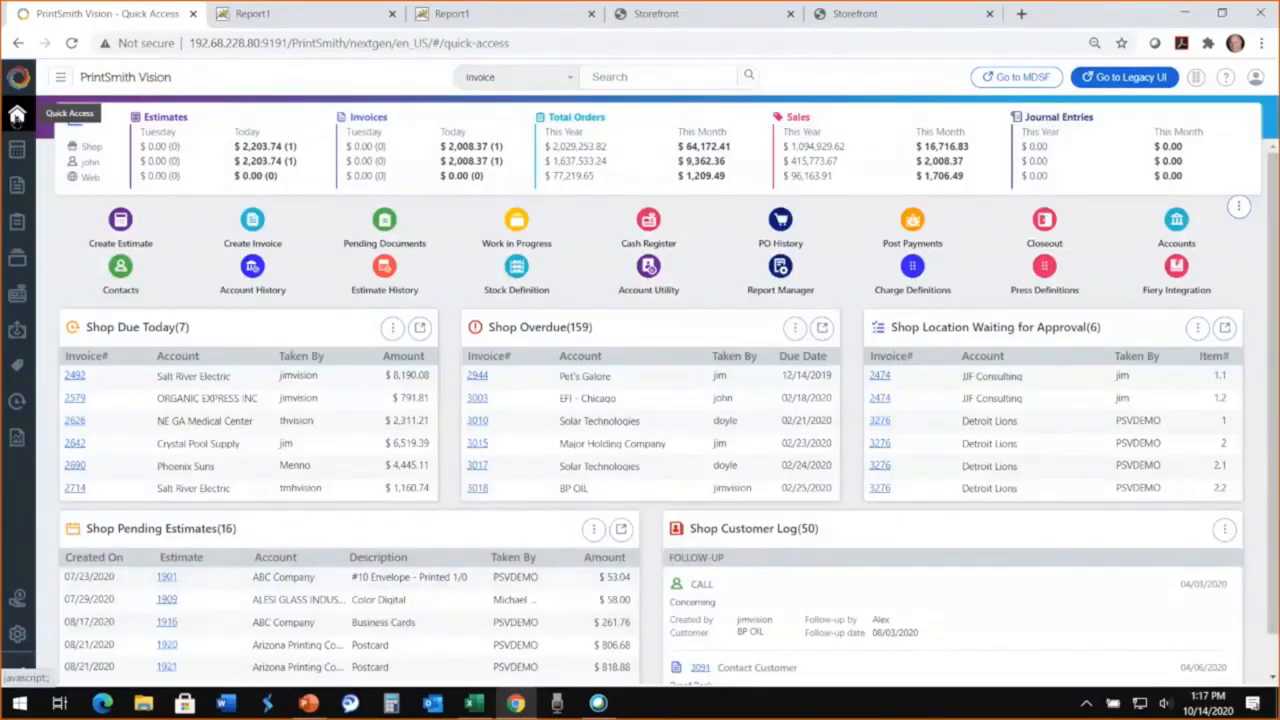
Step: Look through the outstanding invoices of EFI - Chicago in Post Payments, and return to the home page without posting a payment
{"action": "left_click", "coordinate": [912, 222]}
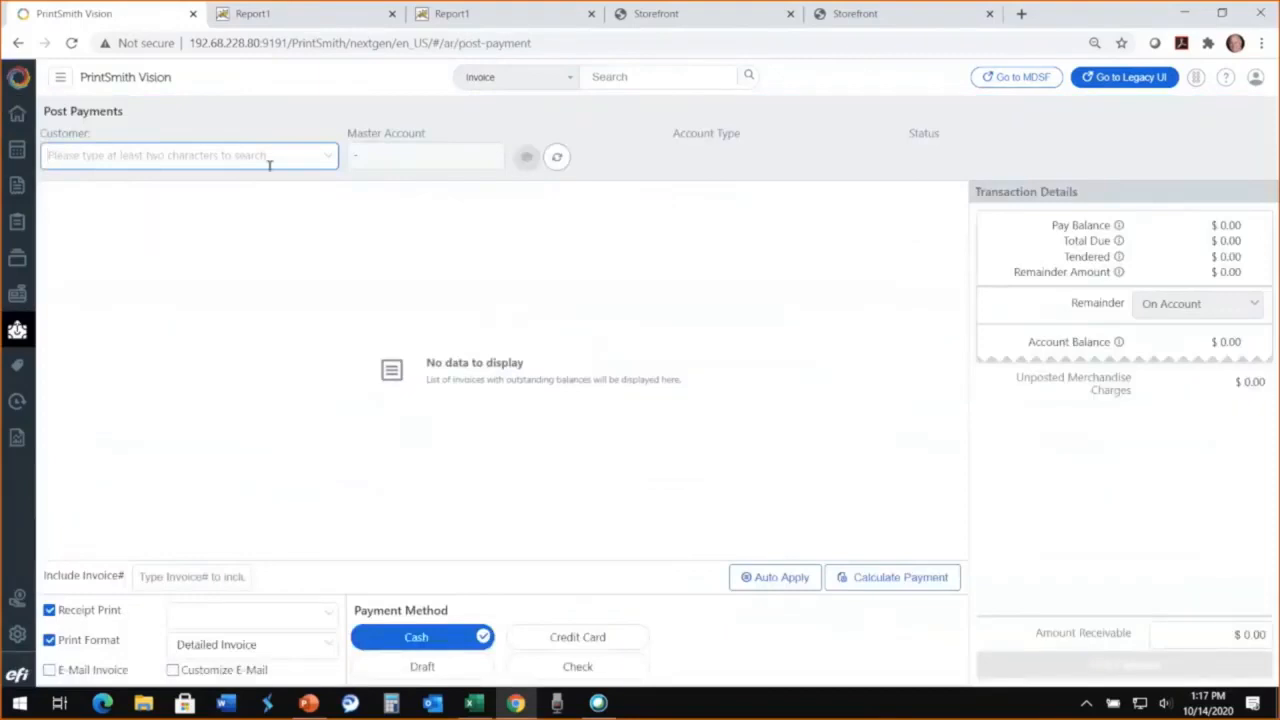
{"action": "type", "text": "efi"}
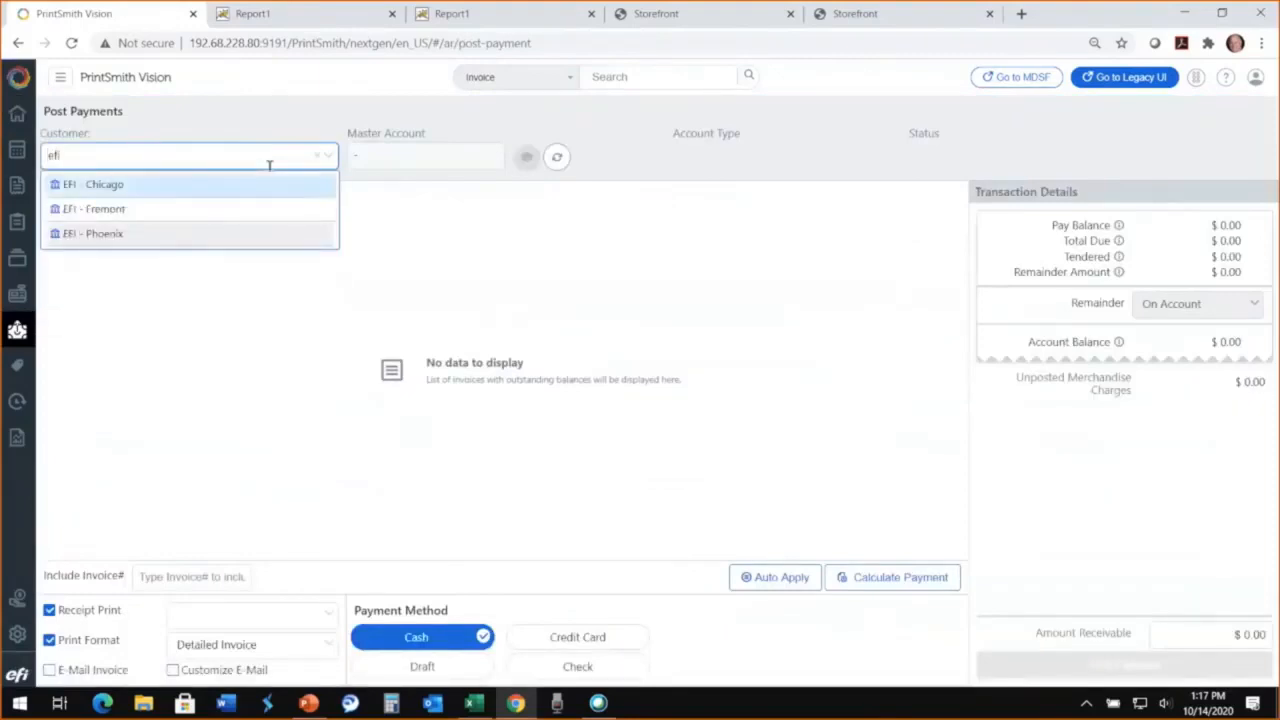
{"action": "left_click", "coordinate": [112, 193]}
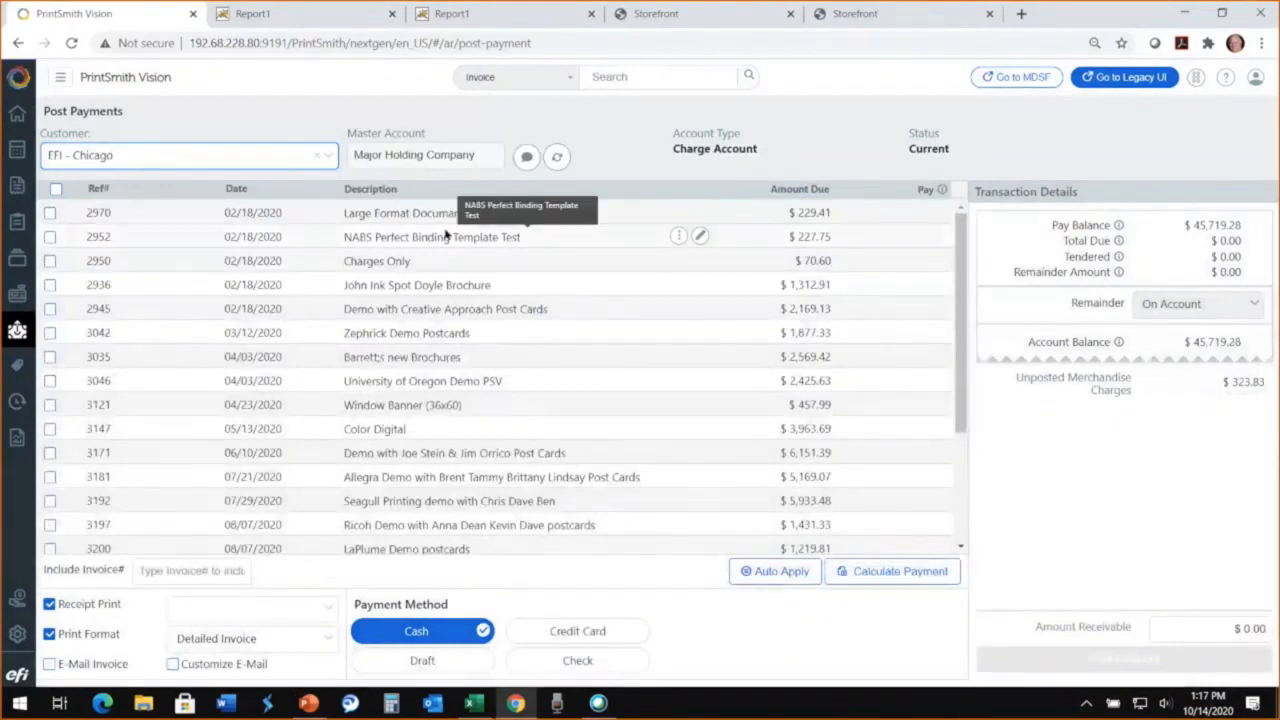
{"action": "scroll", "coordinate": [447, 385], "scroll_direction": "down", "scroll_amount": 3}
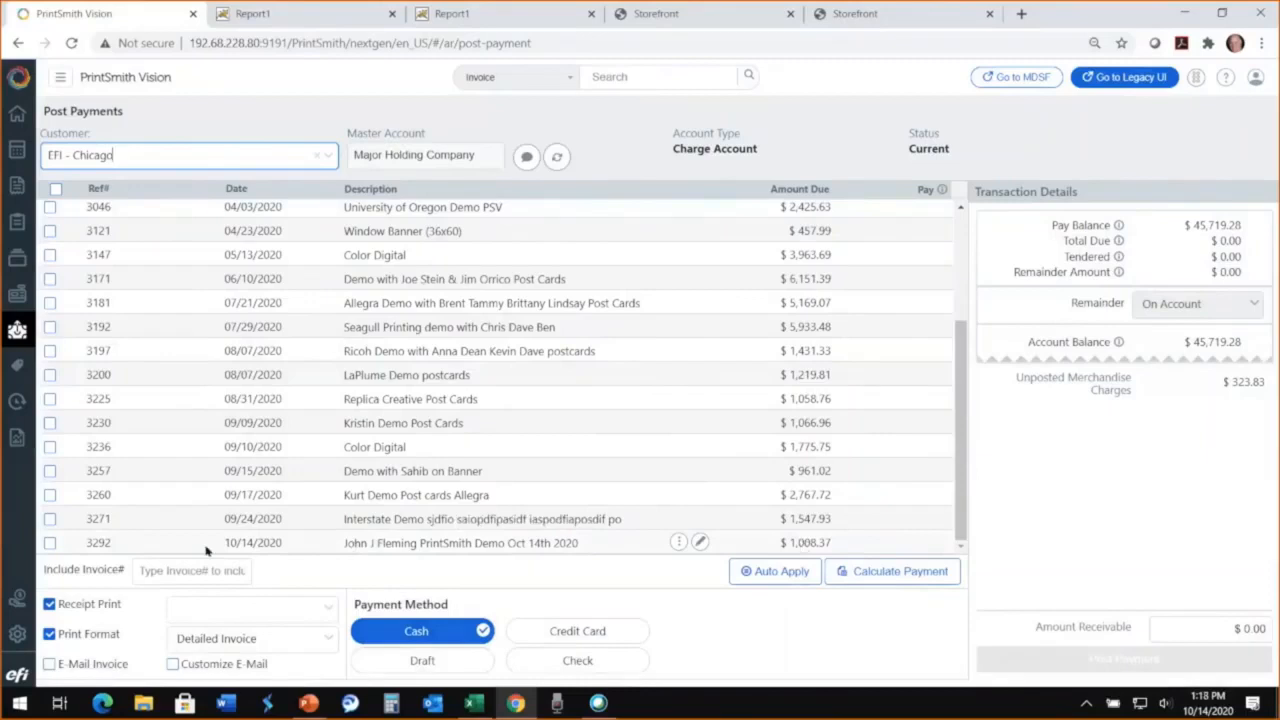
{"action": "scroll", "coordinate": [124, 457], "scroll_direction": "up", "scroll_amount": 4}
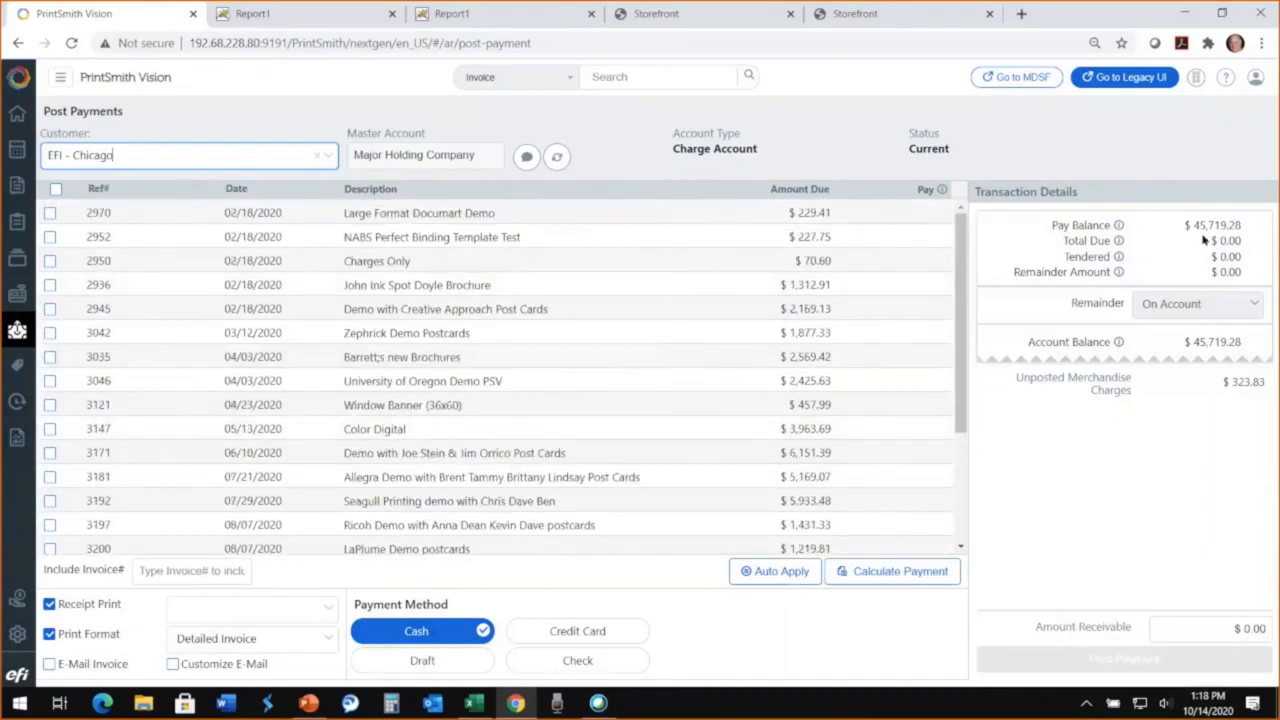
{"action": "left_click", "coordinate": [16, 114]}
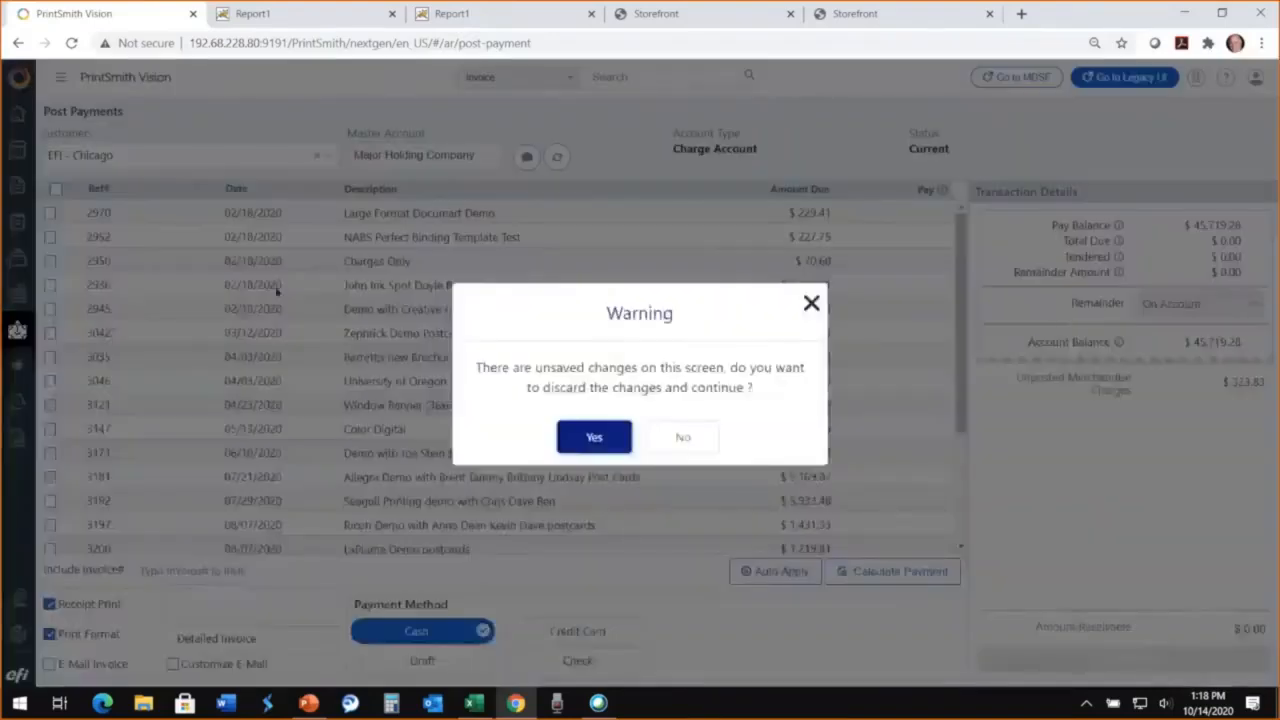
{"action": "left_click", "coordinate": [596, 437]}
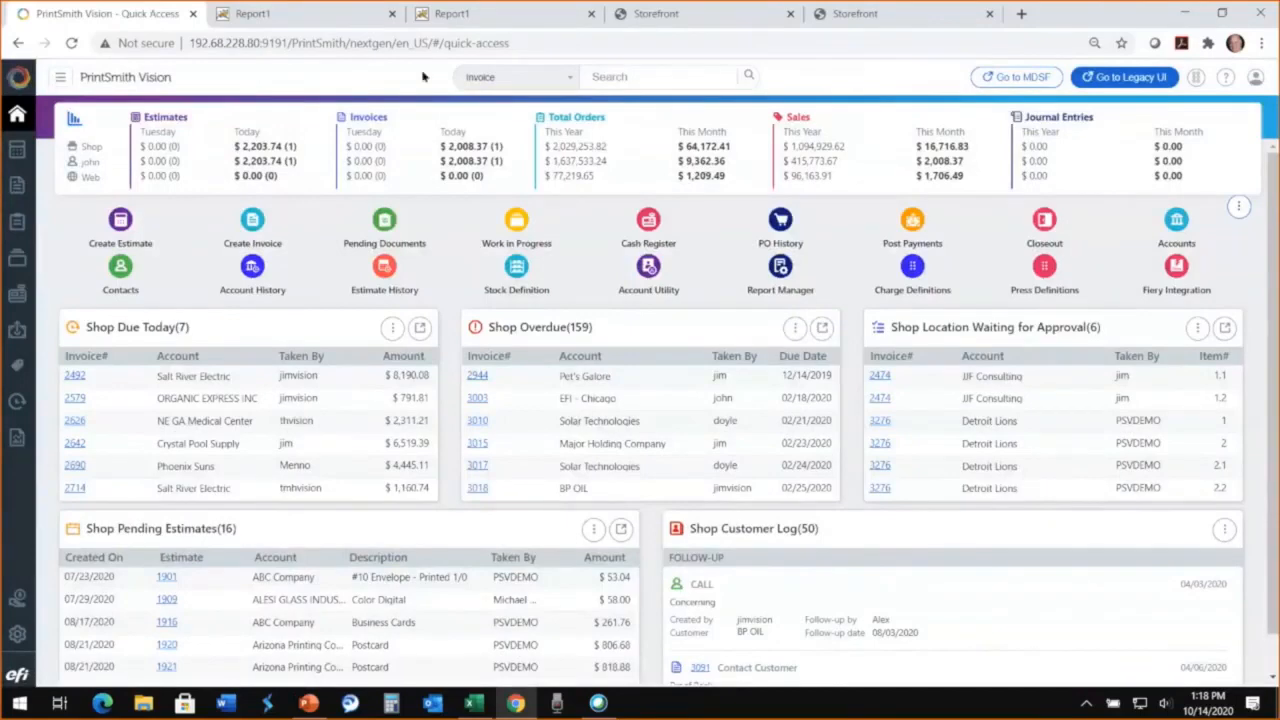
Step: Close both Report1 browser tabs and show all pending web orders by clearing the Bindery location filter
{"action": "left_click", "coordinate": [392, 14]}
{"action": "left_click", "coordinate": [392, 14]}
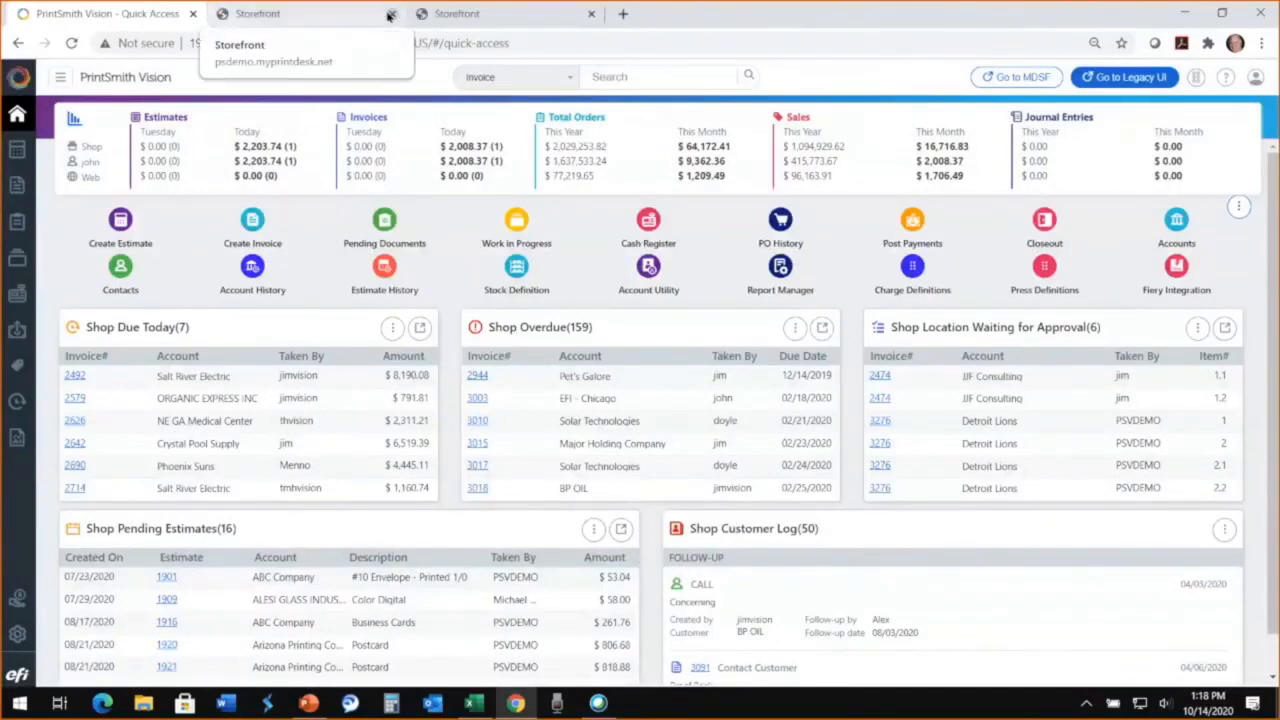
{"action": "left_click", "coordinate": [386, 224]}
{"action": "left_click", "coordinate": [480, 146]}
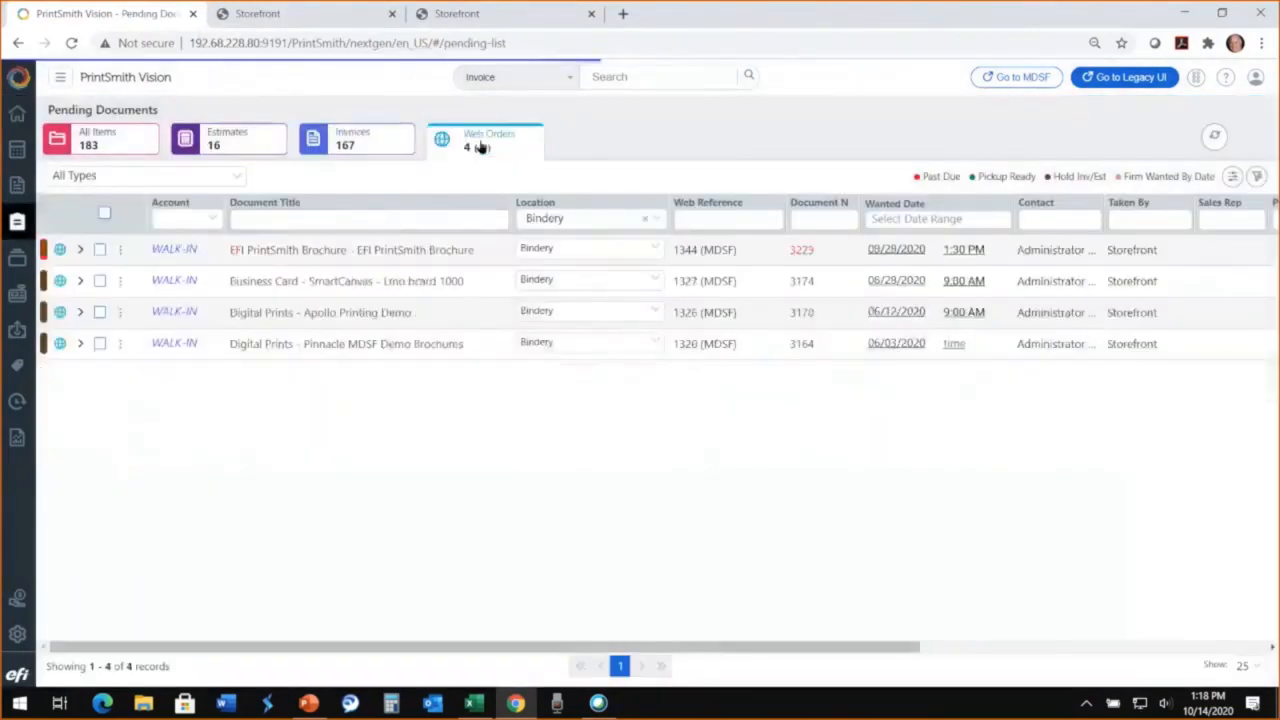
{"action": "left_click", "coordinate": [645, 221]}
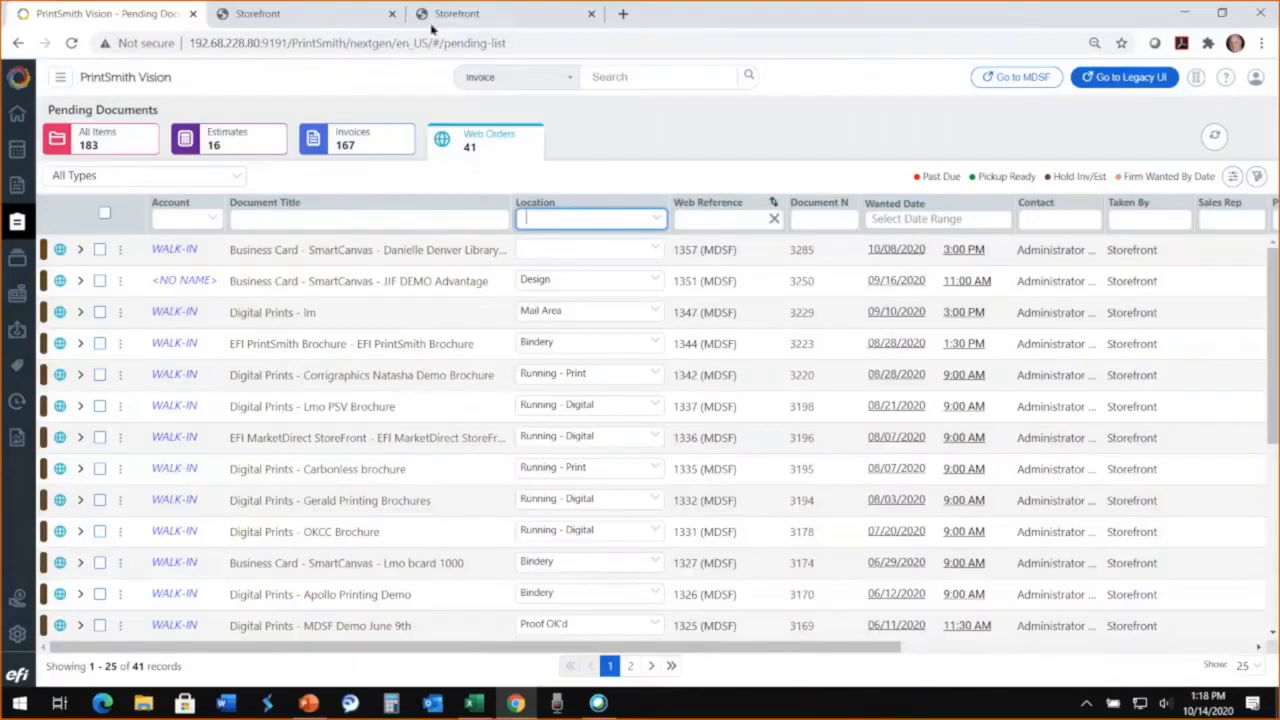
Step: Switch to the Digital StoreFront, start a Business Card - SmartCanvas order, and name the job "JJF Demo" plus the cardholder's name and "Cards"
{"action": "left_click", "coordinate": [331, 22]}
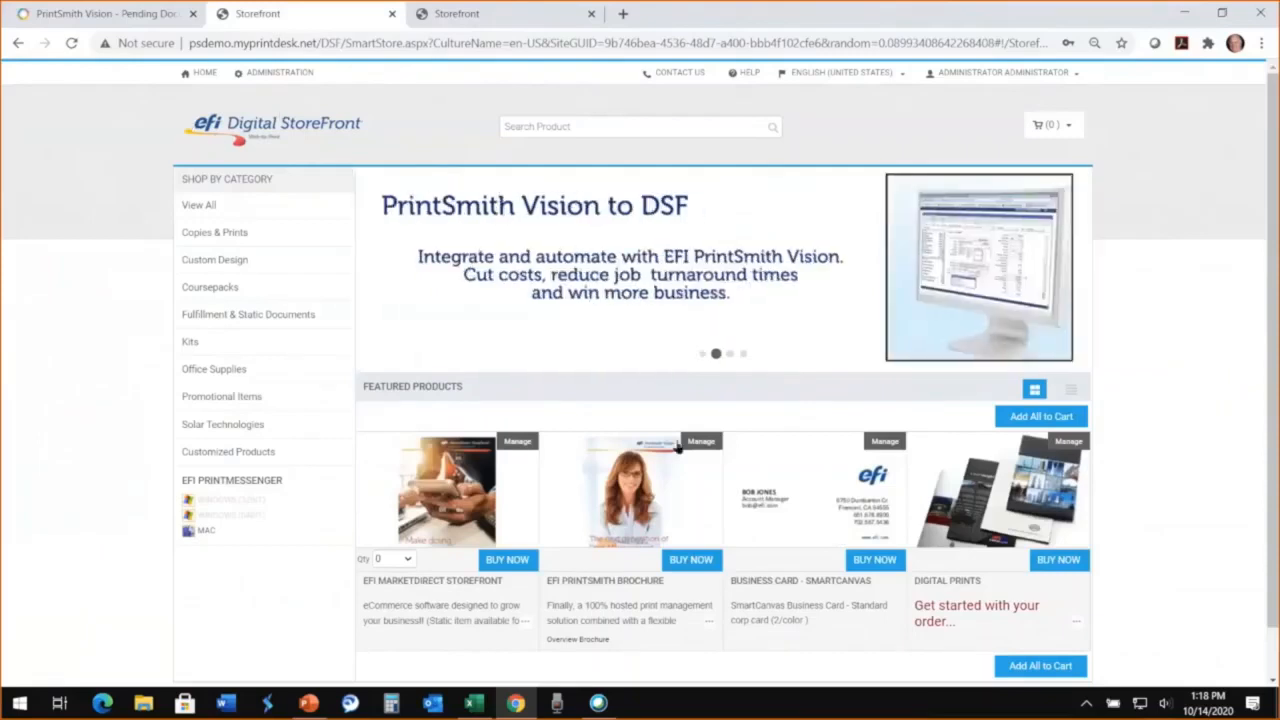
{"action": "left_click", "coordinate": [879, 563]}
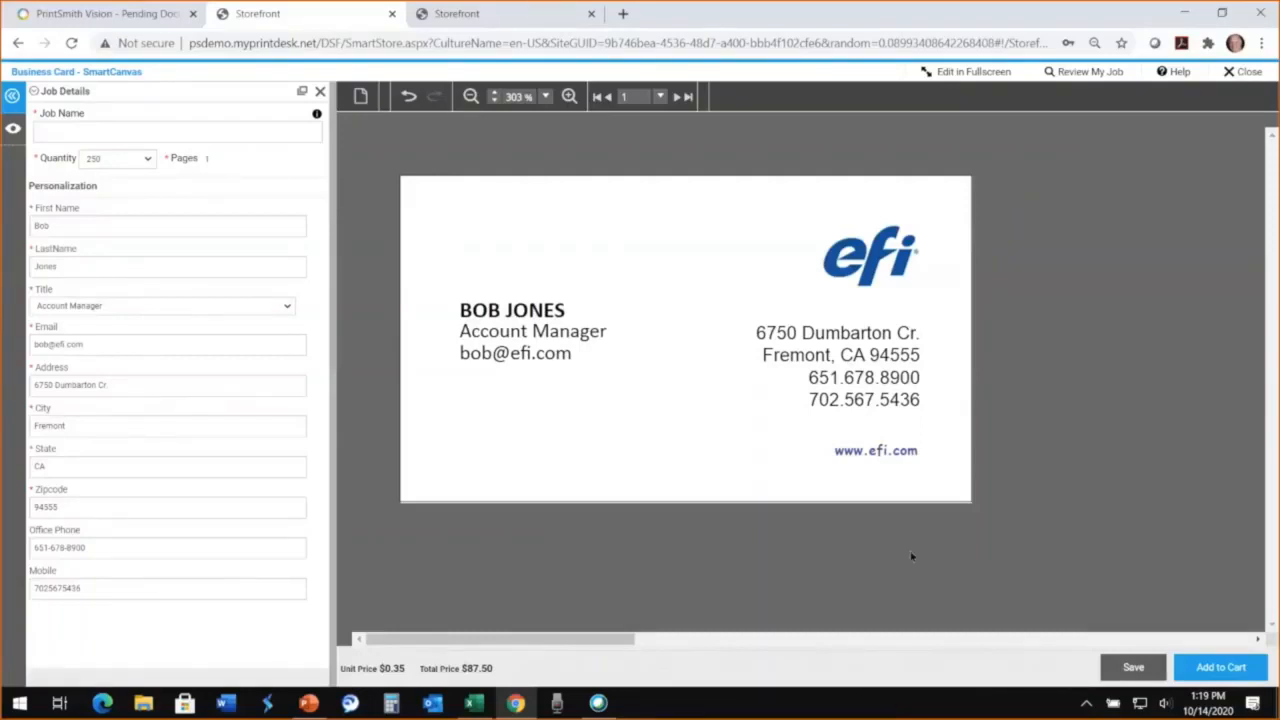
{"action": "left_click", "coordinate": [82, 132]}
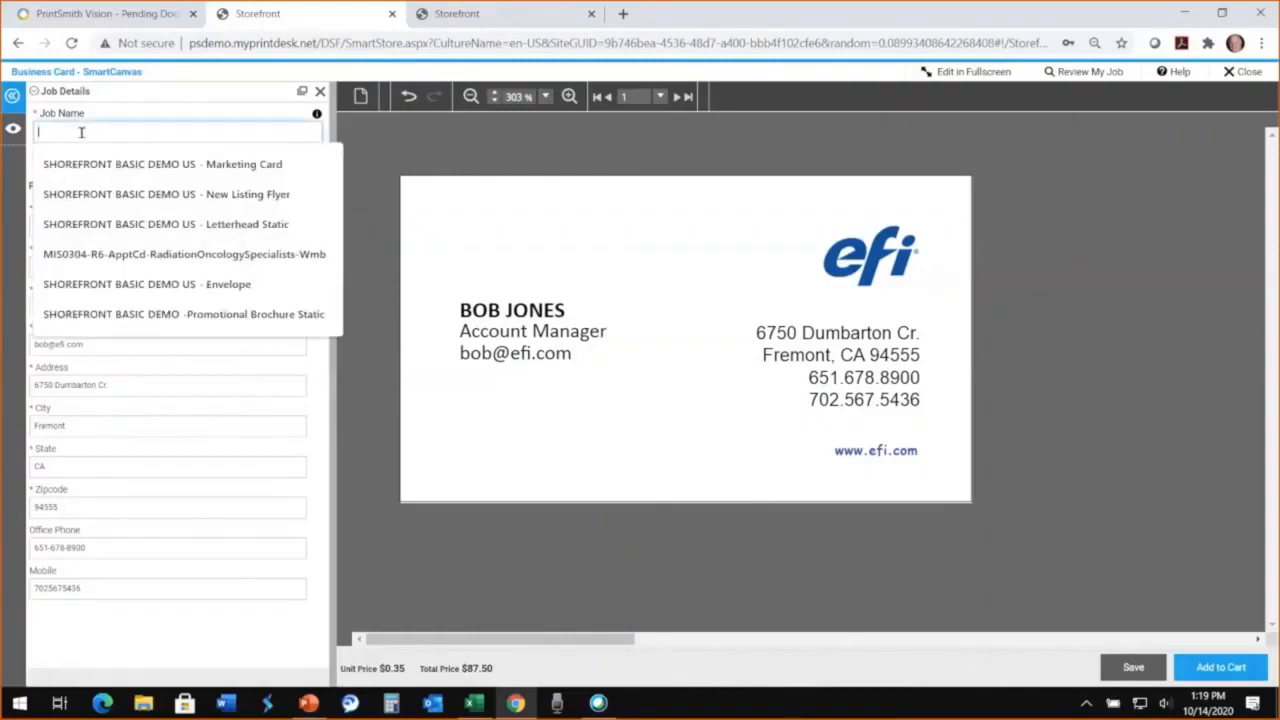
{"action": "type", "text": "JJF D"}
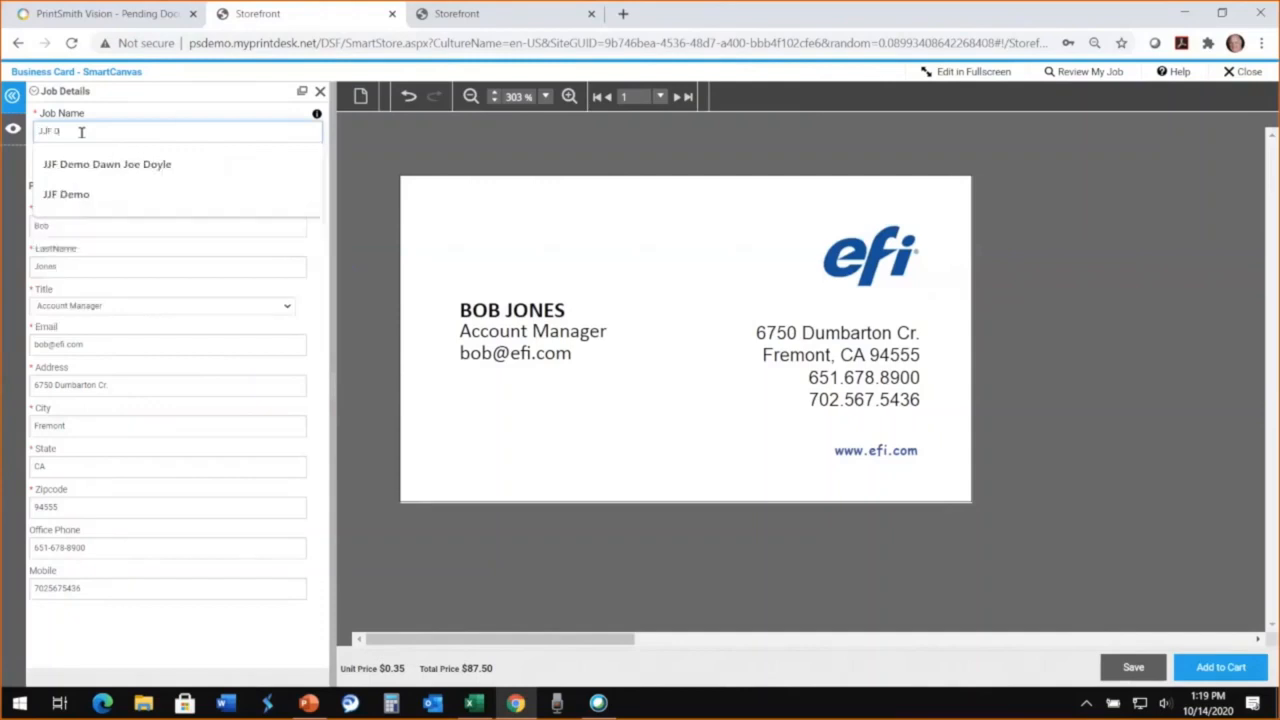
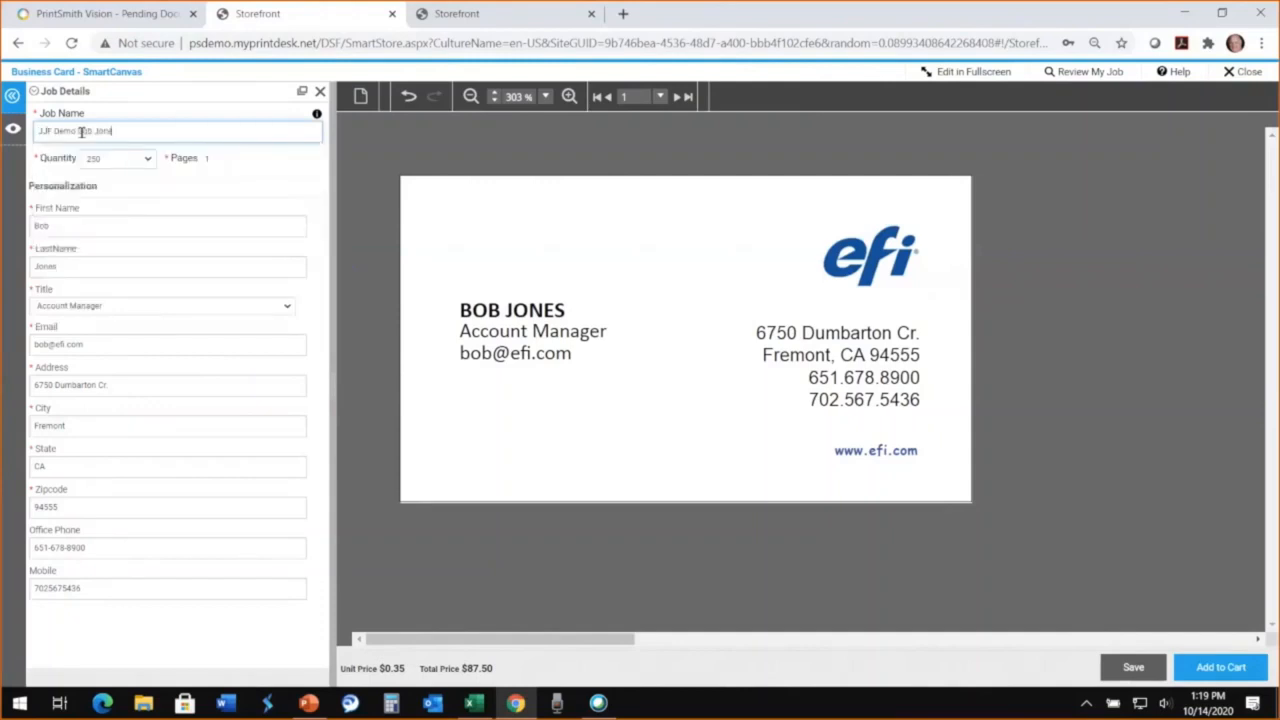
{"action": "type", "text": " Cards"}
Step: Update the business card preview and add the 250-card job to the cart
{"action": "left_click", "coordinate": [1218, 668]}
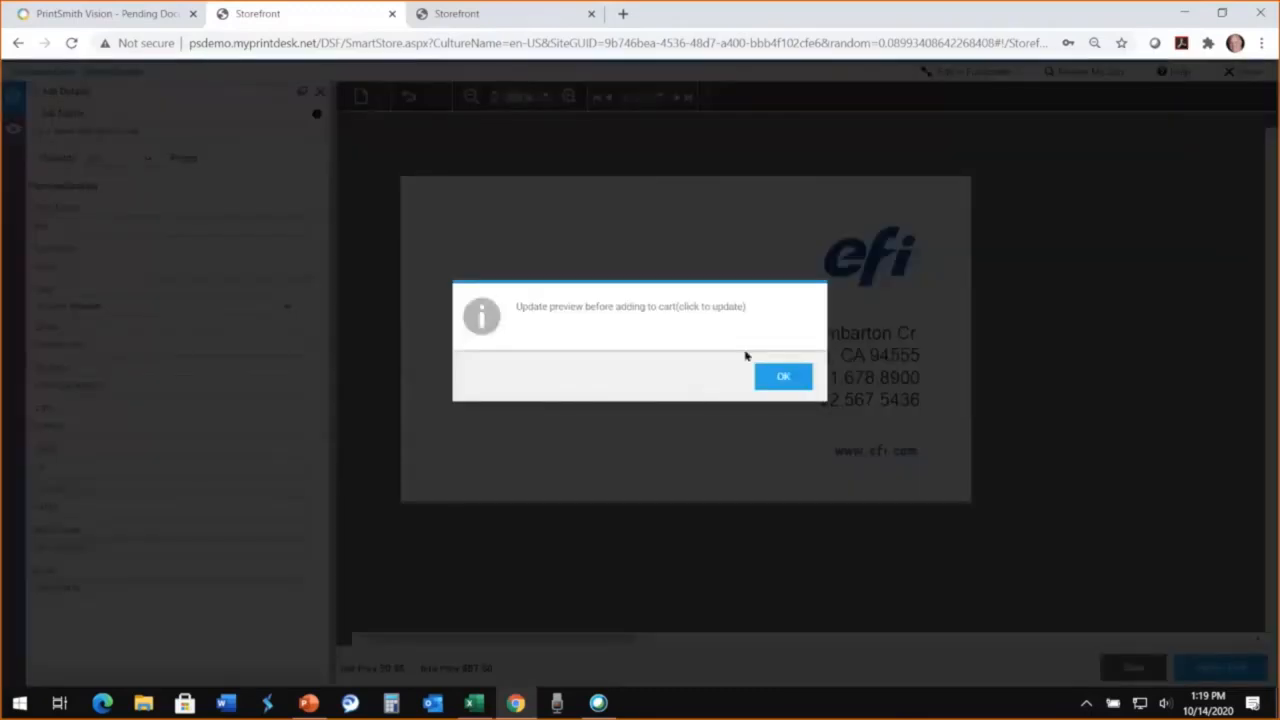
{"action": "left_click", "coordinate": [783, 386]}
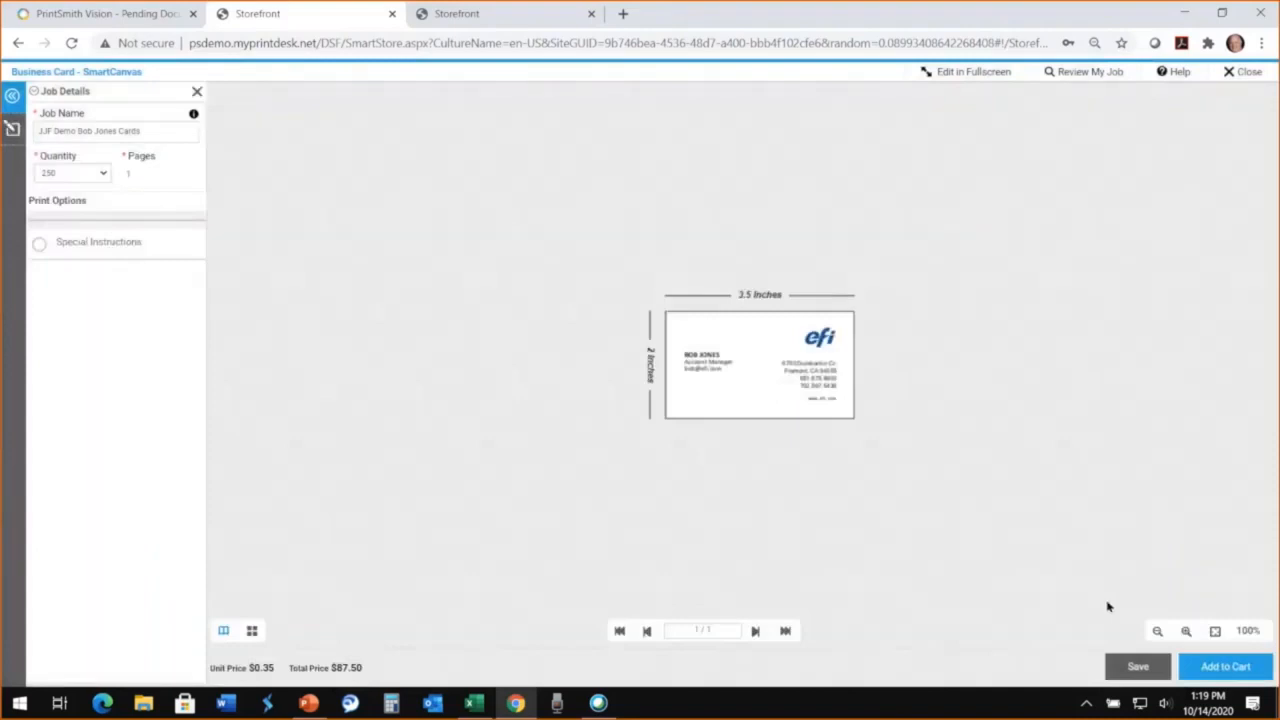
{"action": "left_click", "coordinate": [1215, 670]}
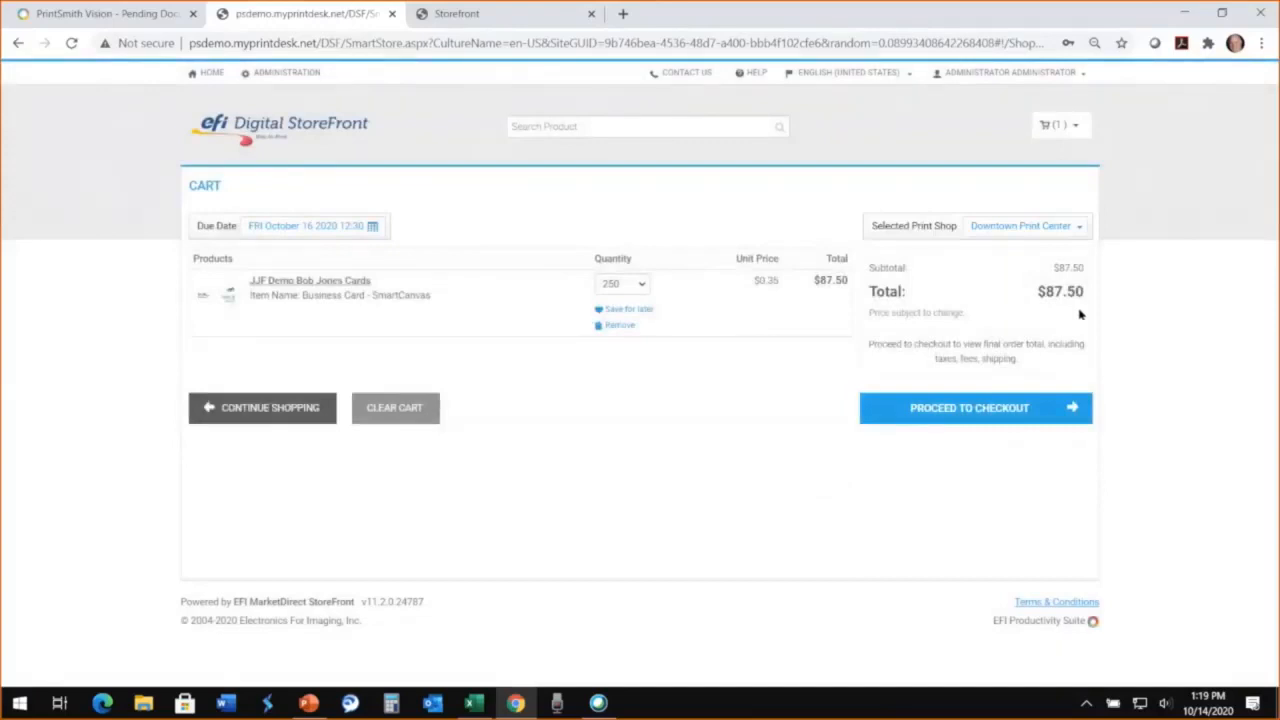
Step: Check out the cart with 2 Day shipping and proceed to the payment stage
{"action": "left_click", "coordinate": [986, 408]}
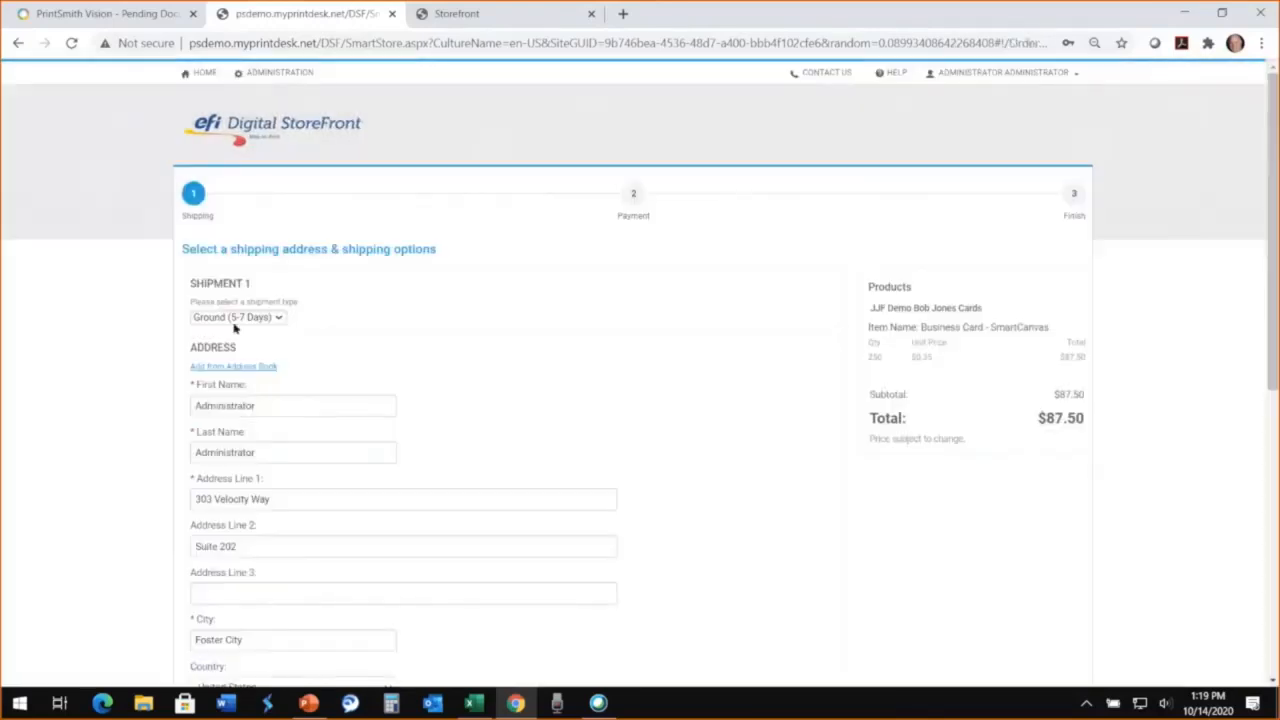
{"action": "left_click", "coordinate": [236, 318]}
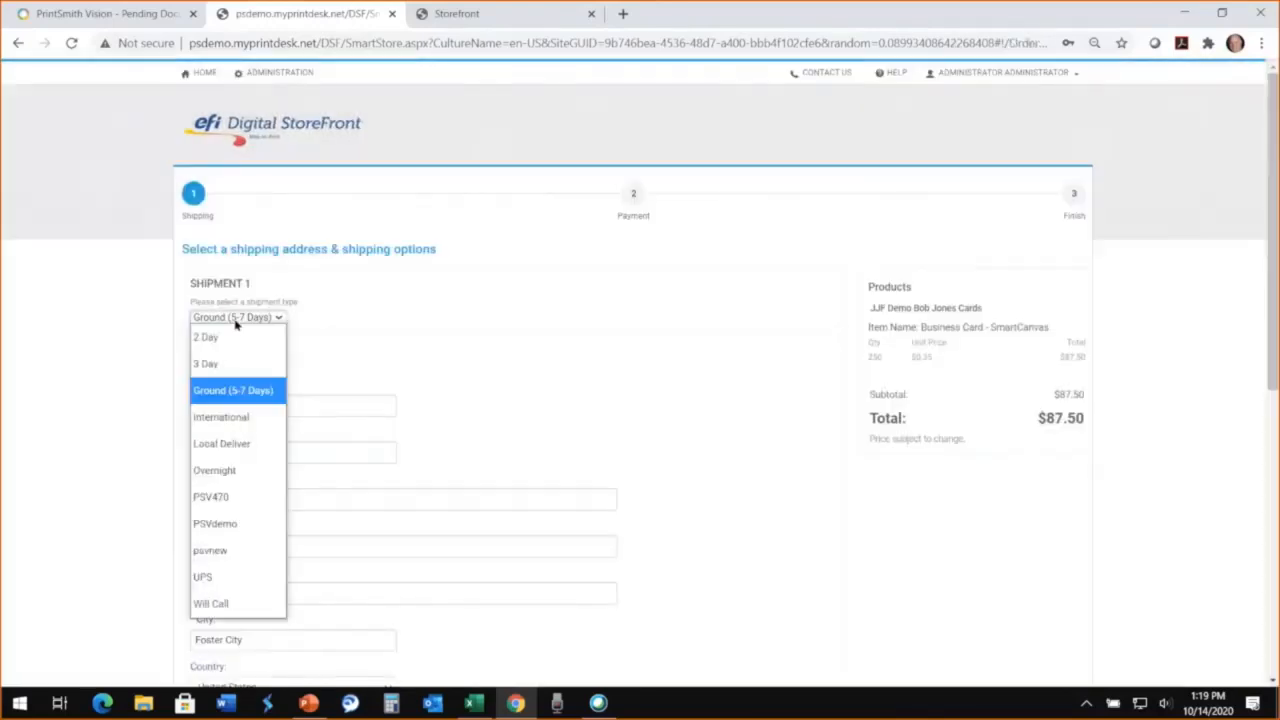
{"action": "left_click", "coordinate": [236, 338]}
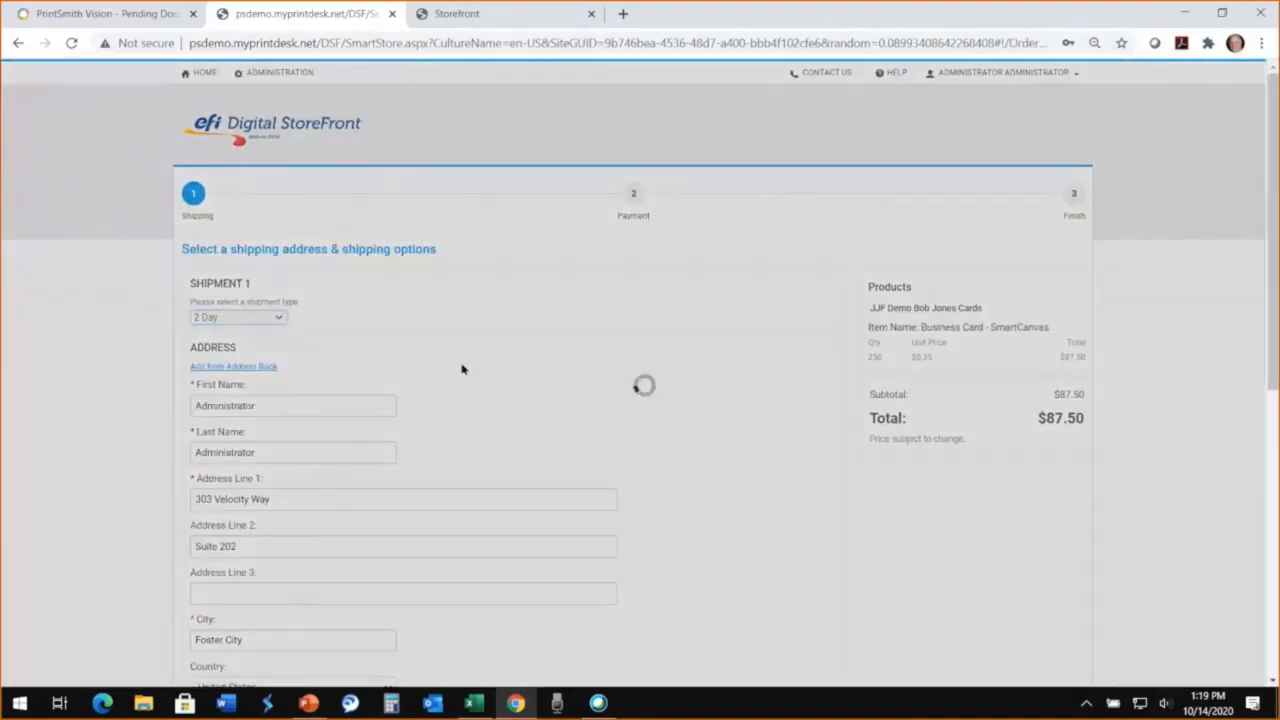
{"action": "scroll", "coordinate": [461, 369], "scroll_direction": "down", "scroll_amount": 5}
{"action": "left_click", "coordinate": [888, 612]}
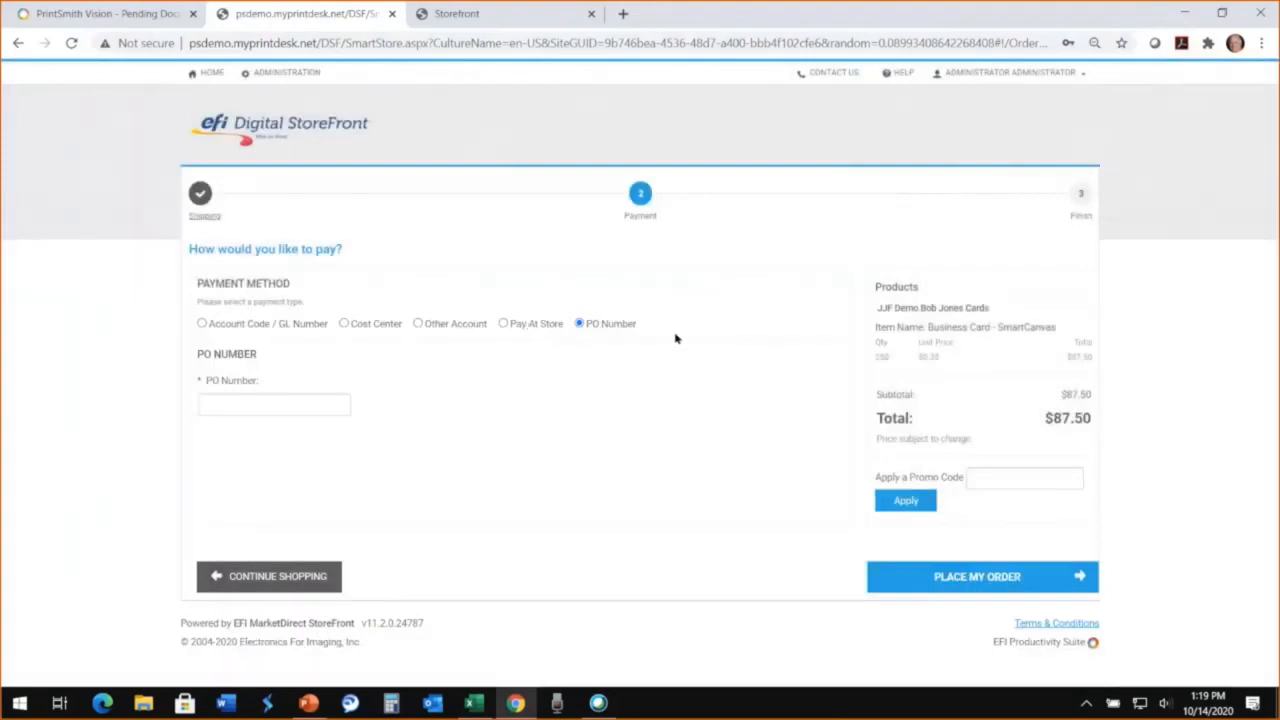
Step: Fill in the suggested PO number as payment and place the business card order
{"action": "left_click", "coordinate": [225, 407]}
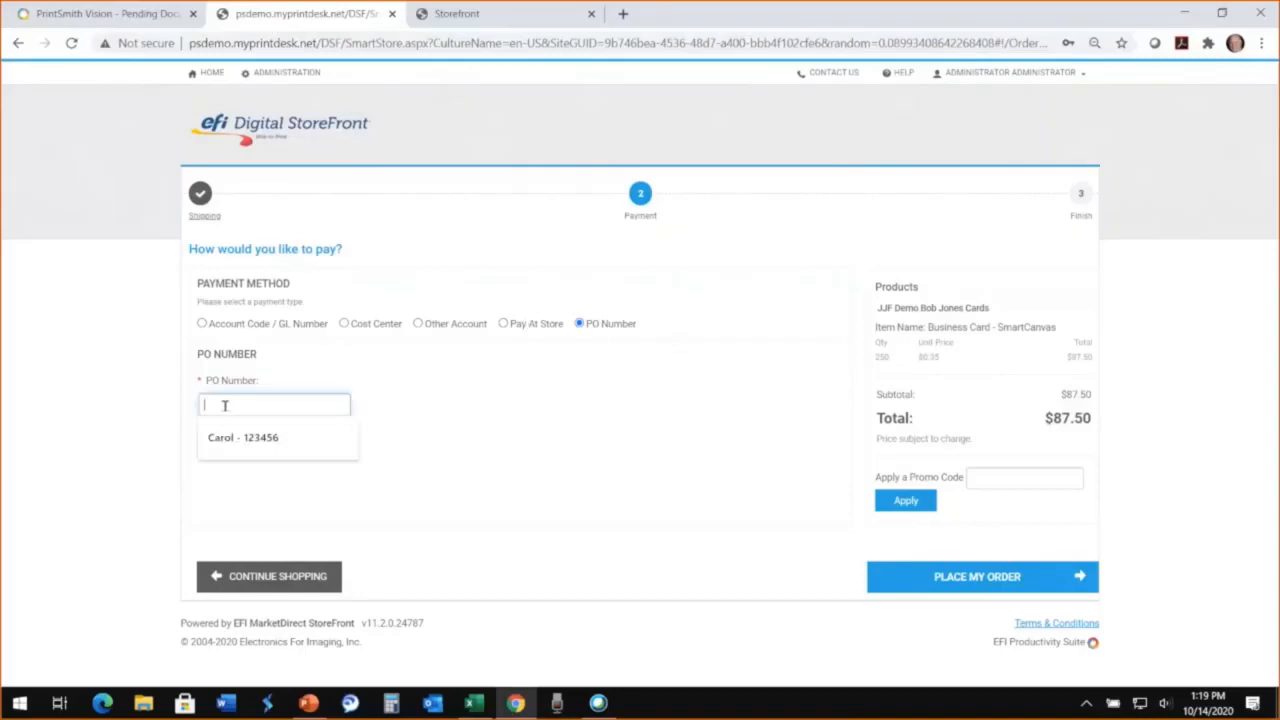
{"action": "left_click", "coordinate": [221, 441]}
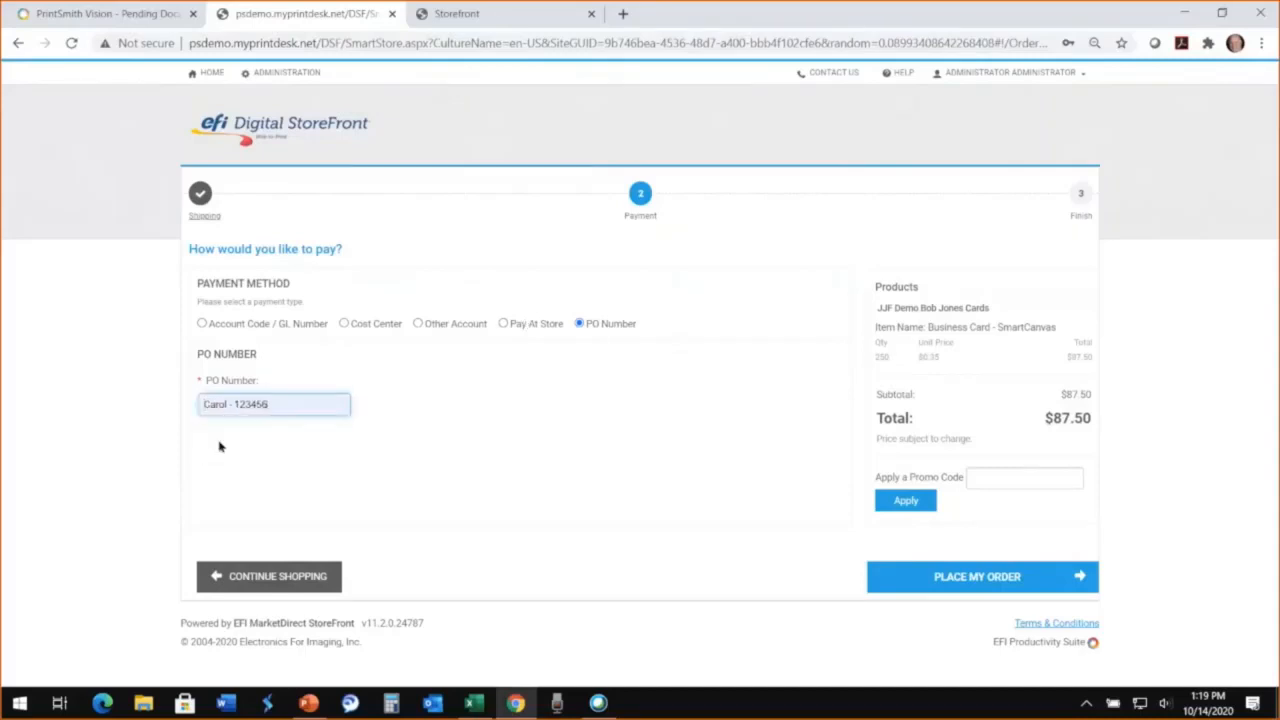
{"action": "left_click", "coordinate": [979, 589]}
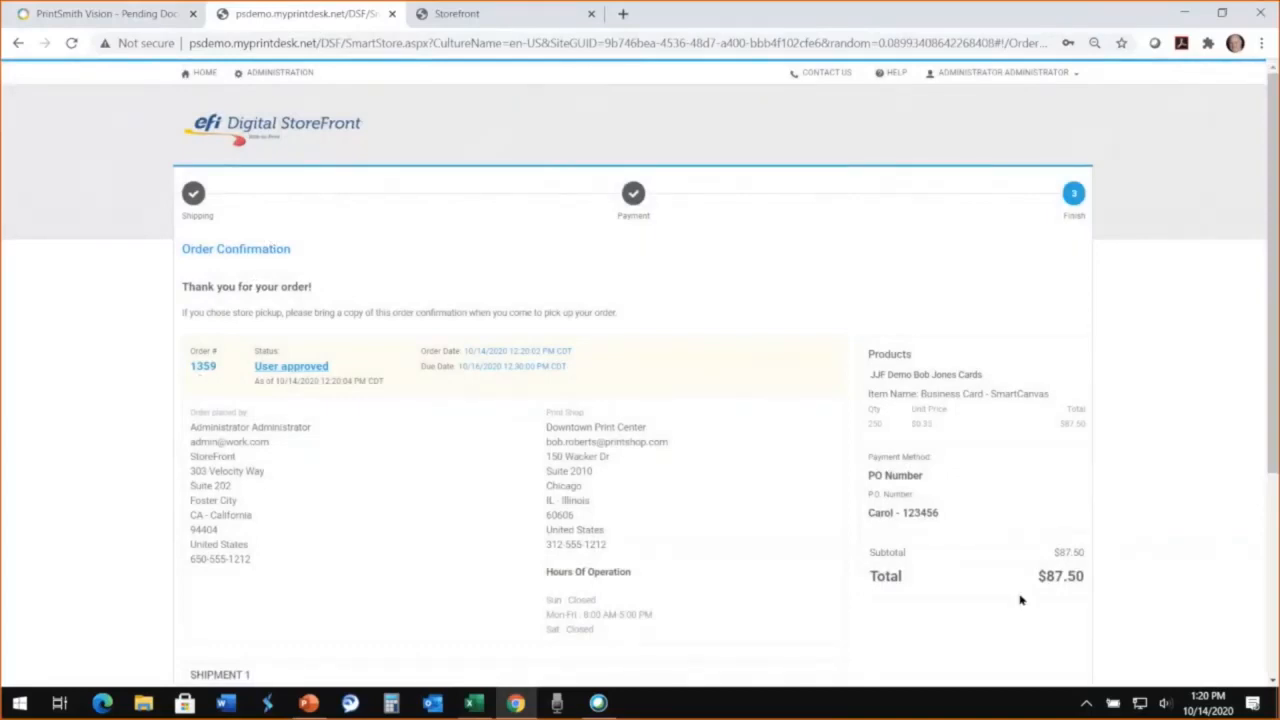
Step: Switch to PrintSmith Vision, open the new SmartCanvas business card web order, and review its job details and web worksheet
{"action": "left_click", "coordinate": [72, 14]}
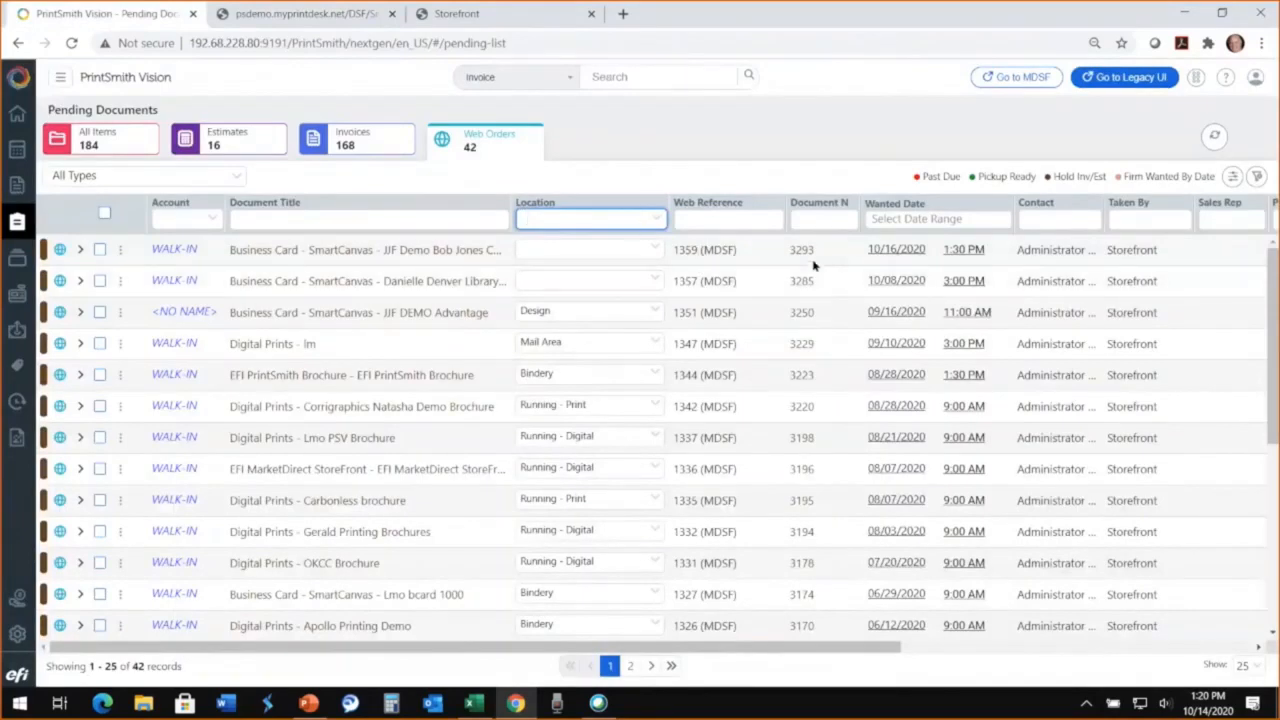
{"action": "left_click", "coordinate": [320, 252]}
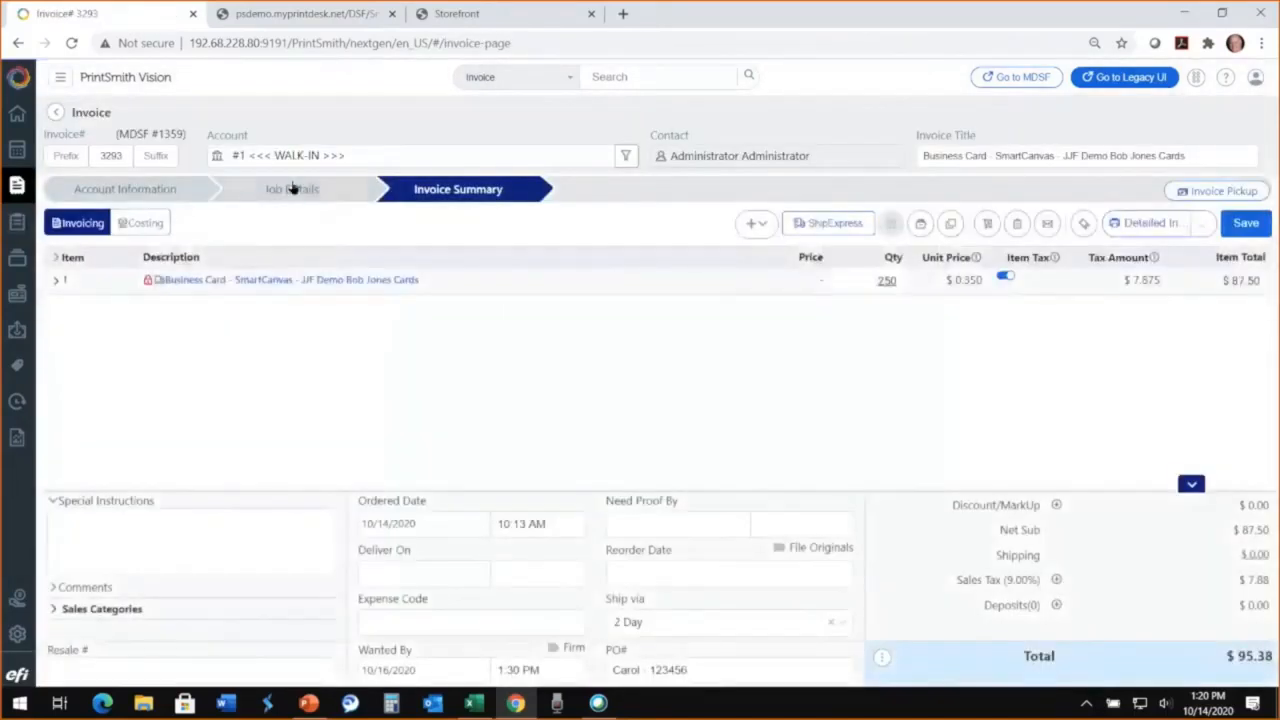
{"action": "left_click", "coordinate": [292, 188]}
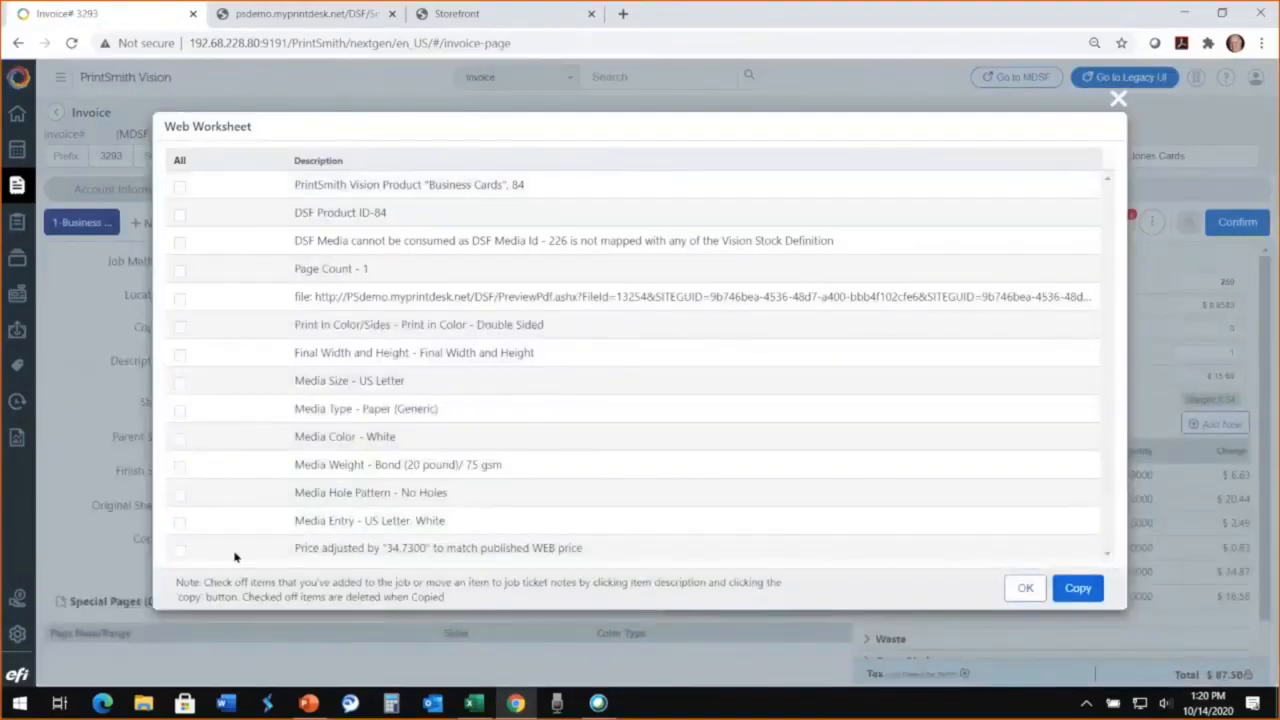
{"action": "left_click", "coordinate": [1025, 590]}
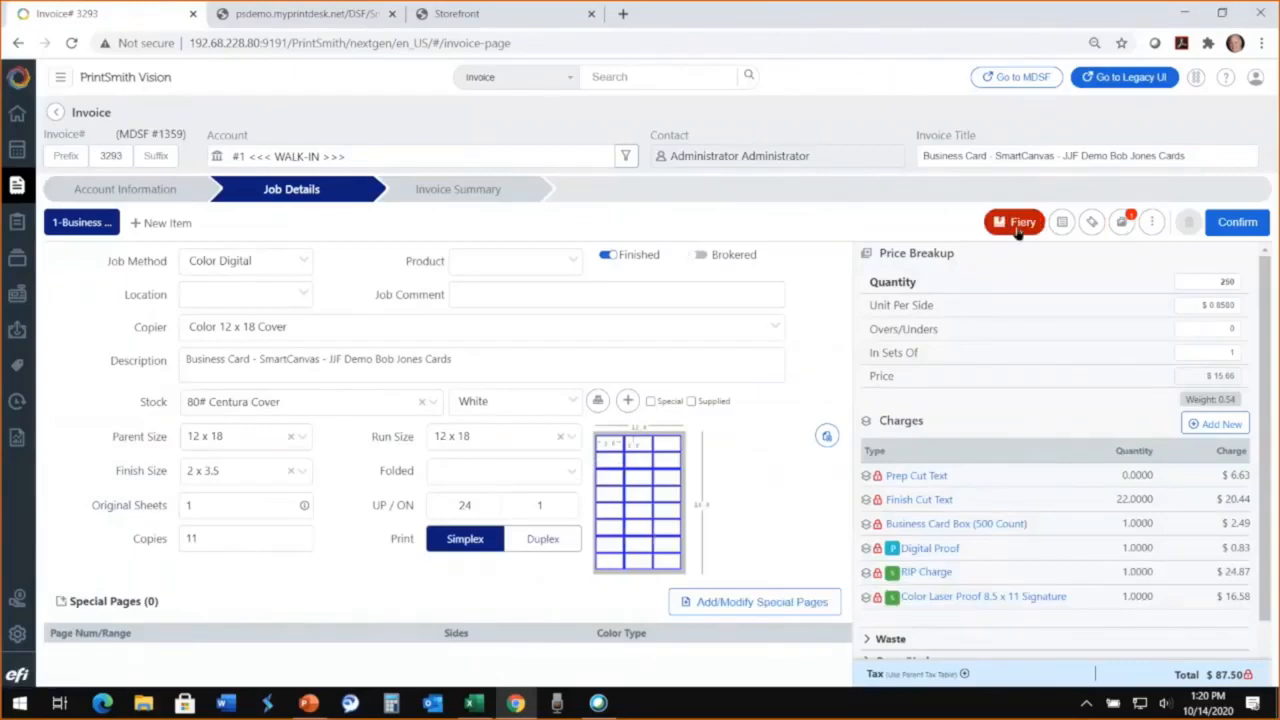
Step: Send the web order's invoice to pickup, post its full payment with check number 7654, and return to the home dashboard
{"action": "left_click", "coordinate": [458, 193]}
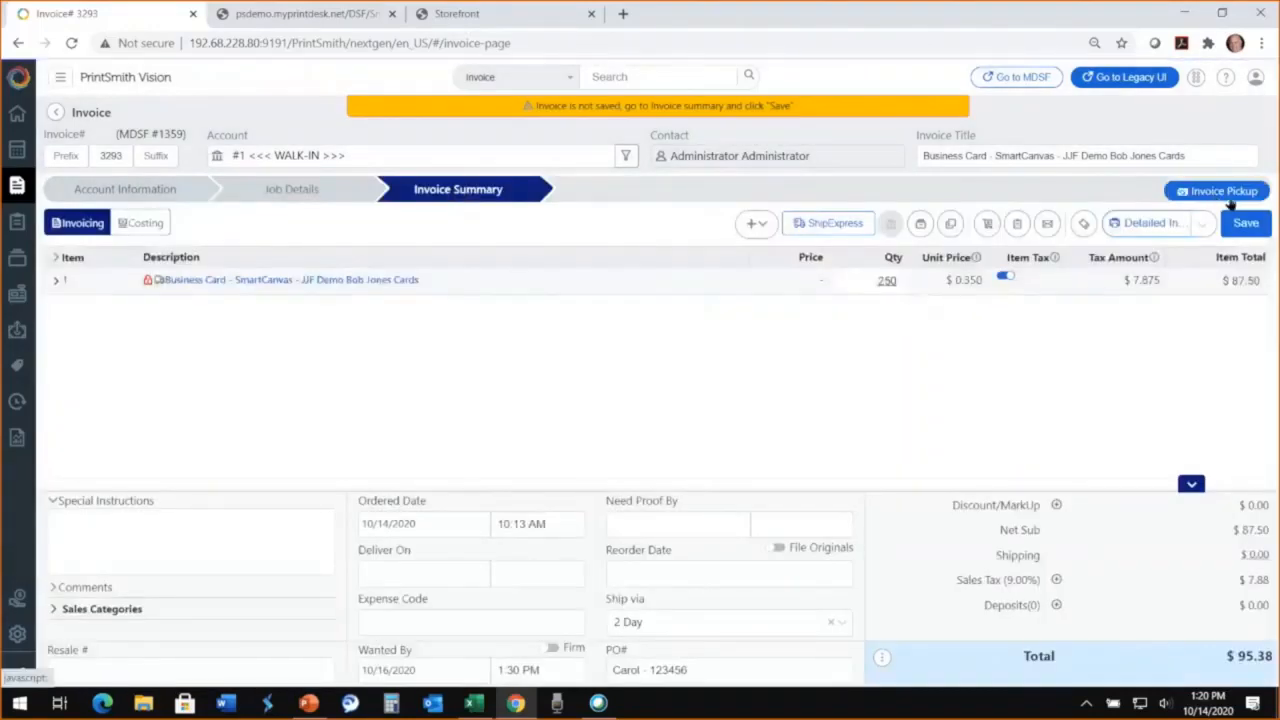
{"action": "left_click", "coordinate": [1226, 195]}
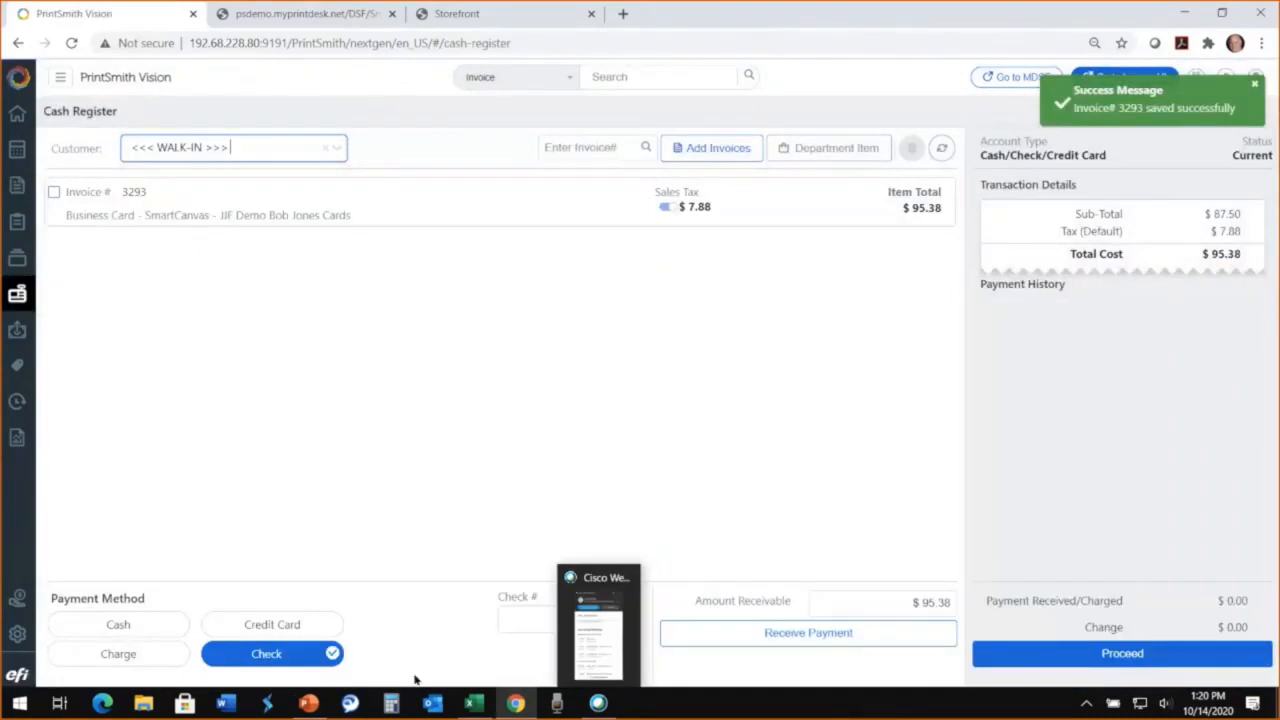
{"action": "left_click", "coordinate": [516, 616]}
{"action": "type", "text": "7654"}
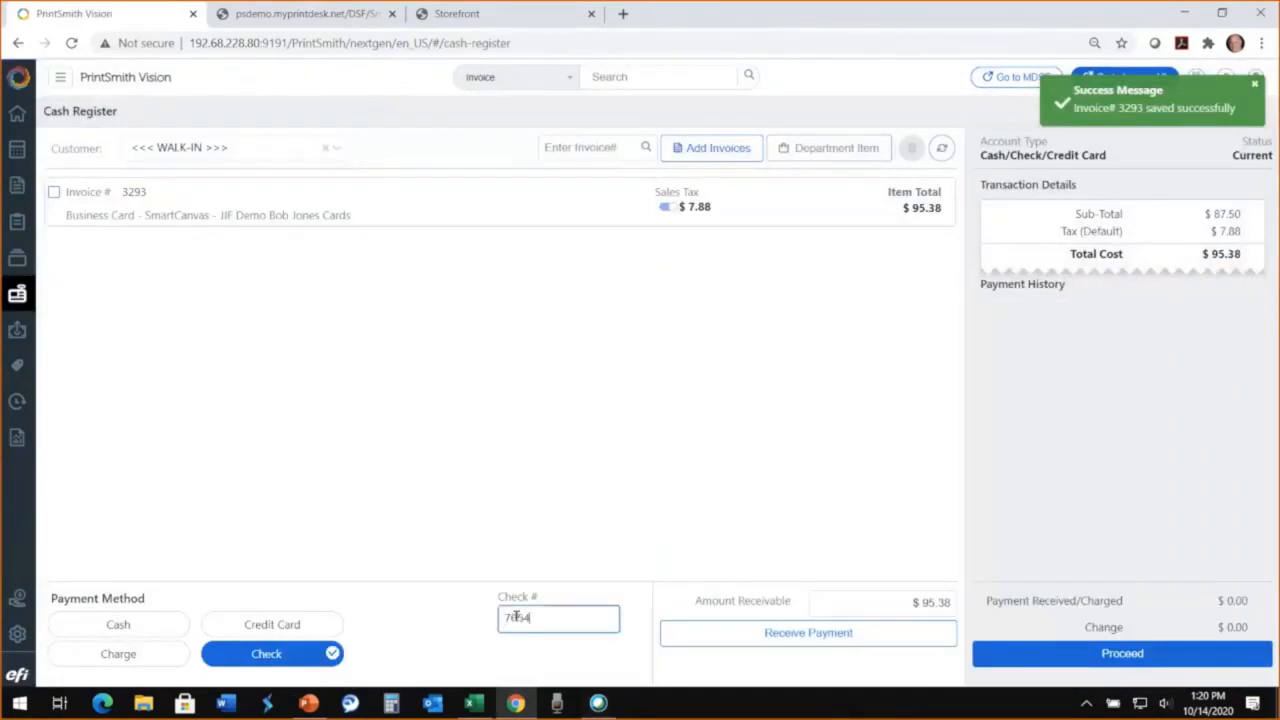
{"action": "left_click", "coordinate": [1142, 660]}
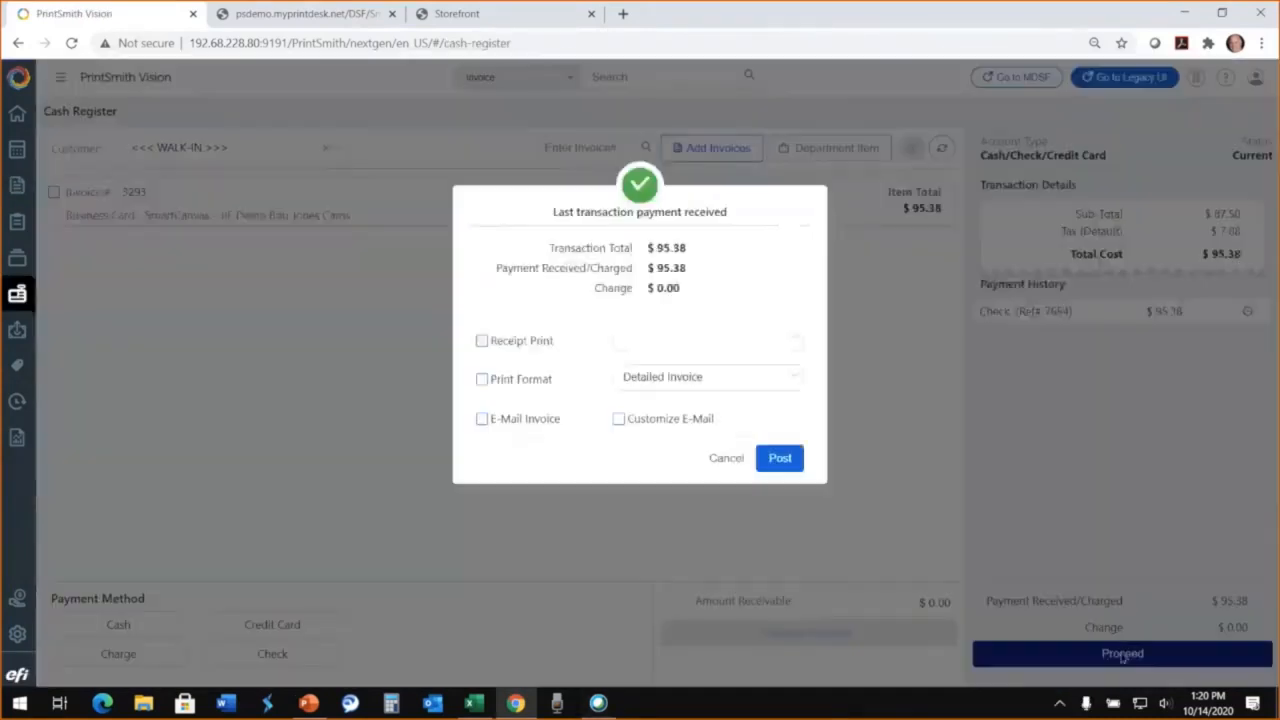
{"action": "left_click", "coordinate": [771, 462]}
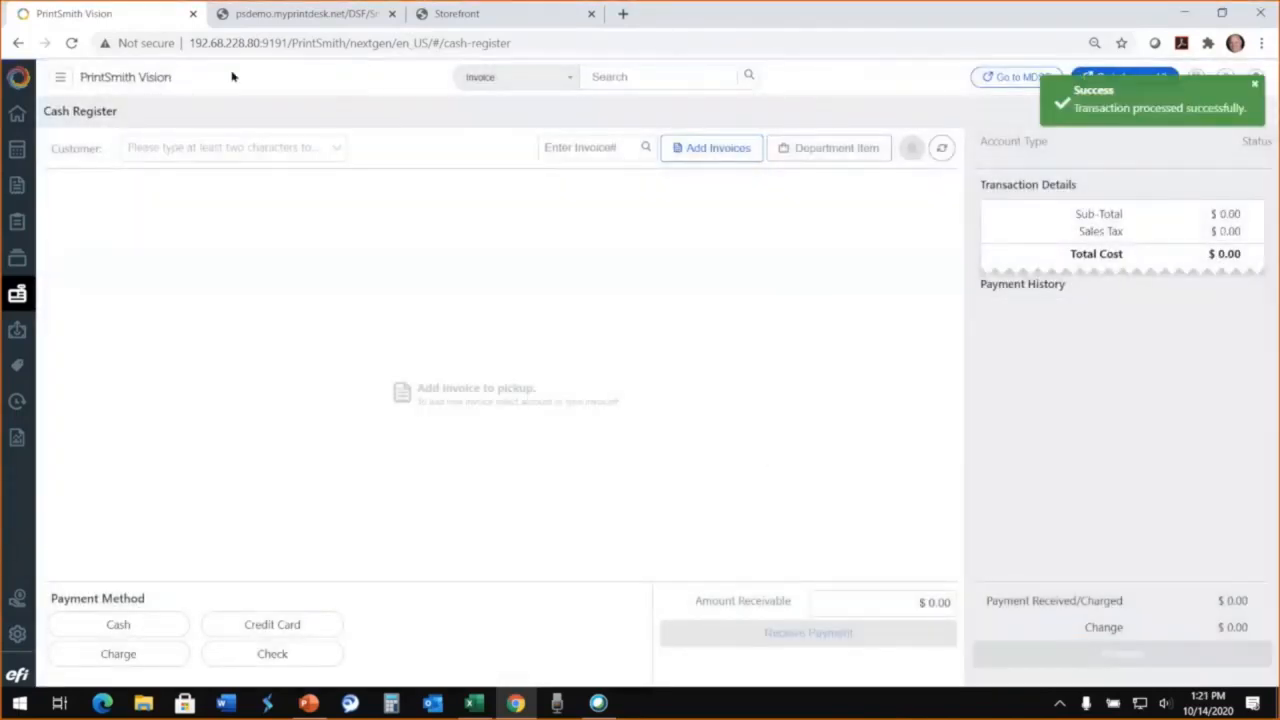
{"action": "left_click", "coordinate": [17, 113]}
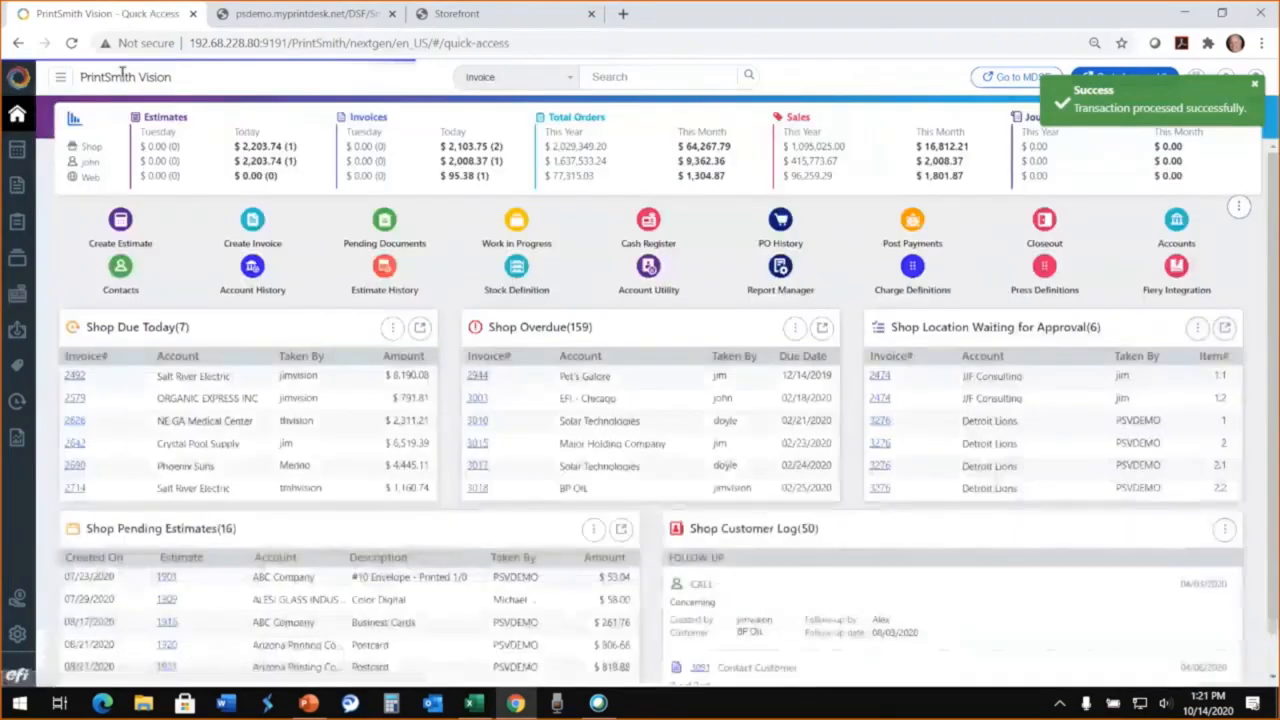
Step: Switch to the Digital StoreFront and open the order history and status from its home page
{"action": "left_click", "coordinate": [302, 15]}
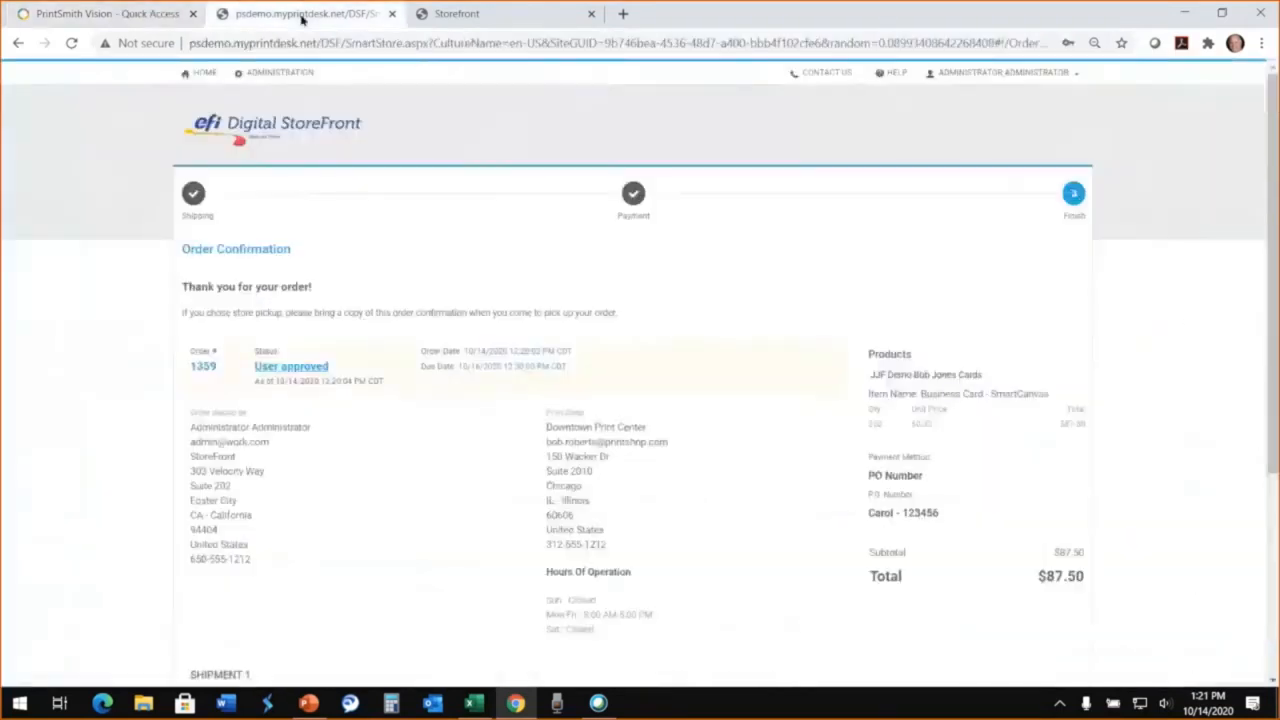
{"action": "left_click", "coordinate": [205, 76]}
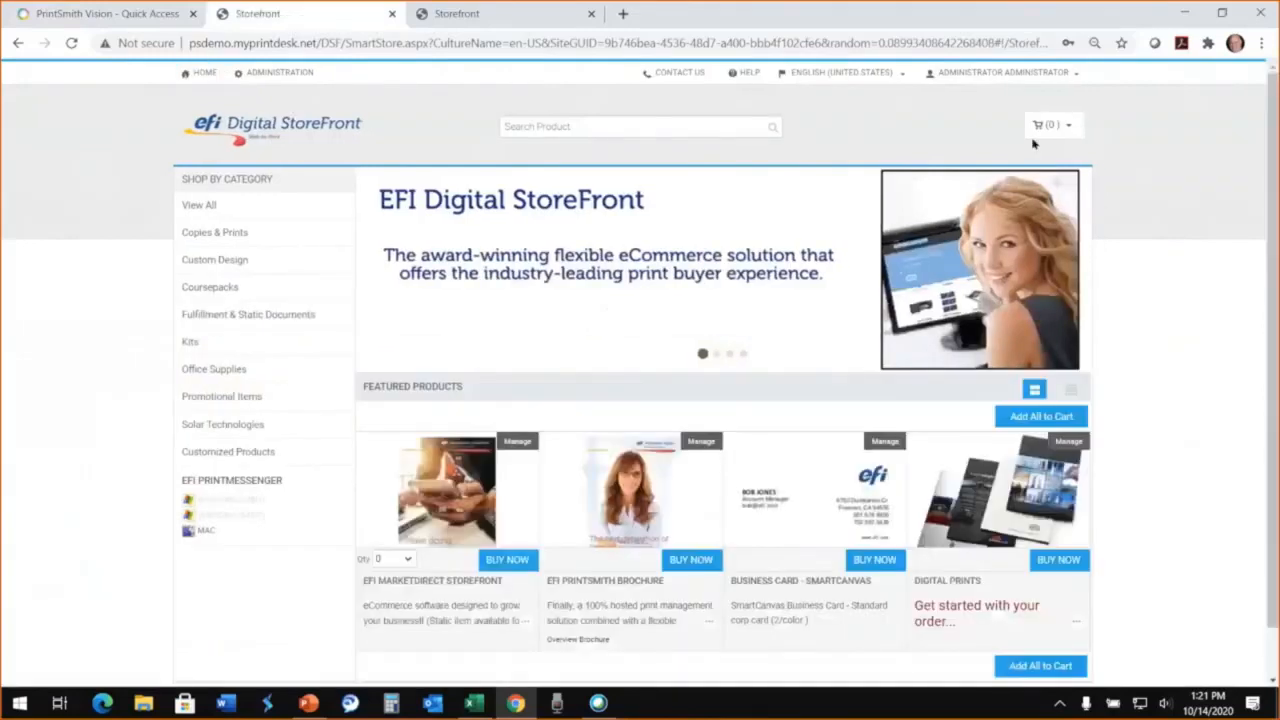
{"action": "left_click", "coordinate": [983, 76]}
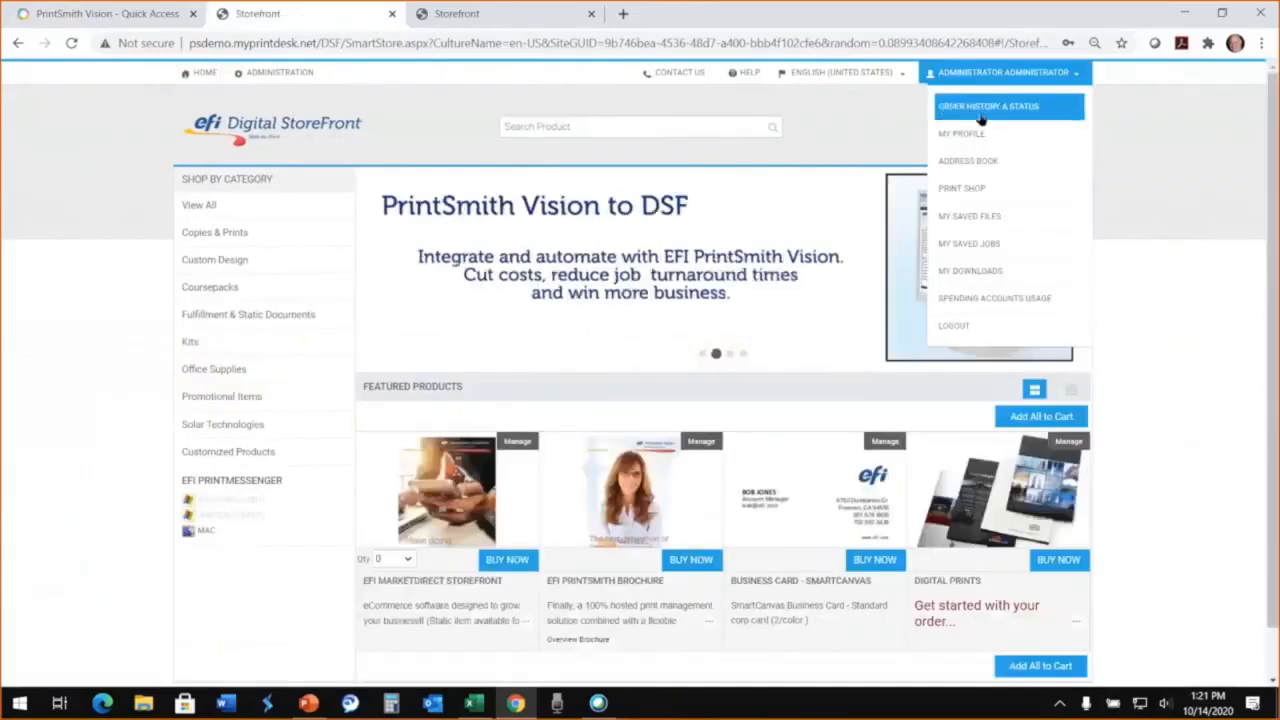
{"action": "left_click", "coordinate": [1013, 117]}
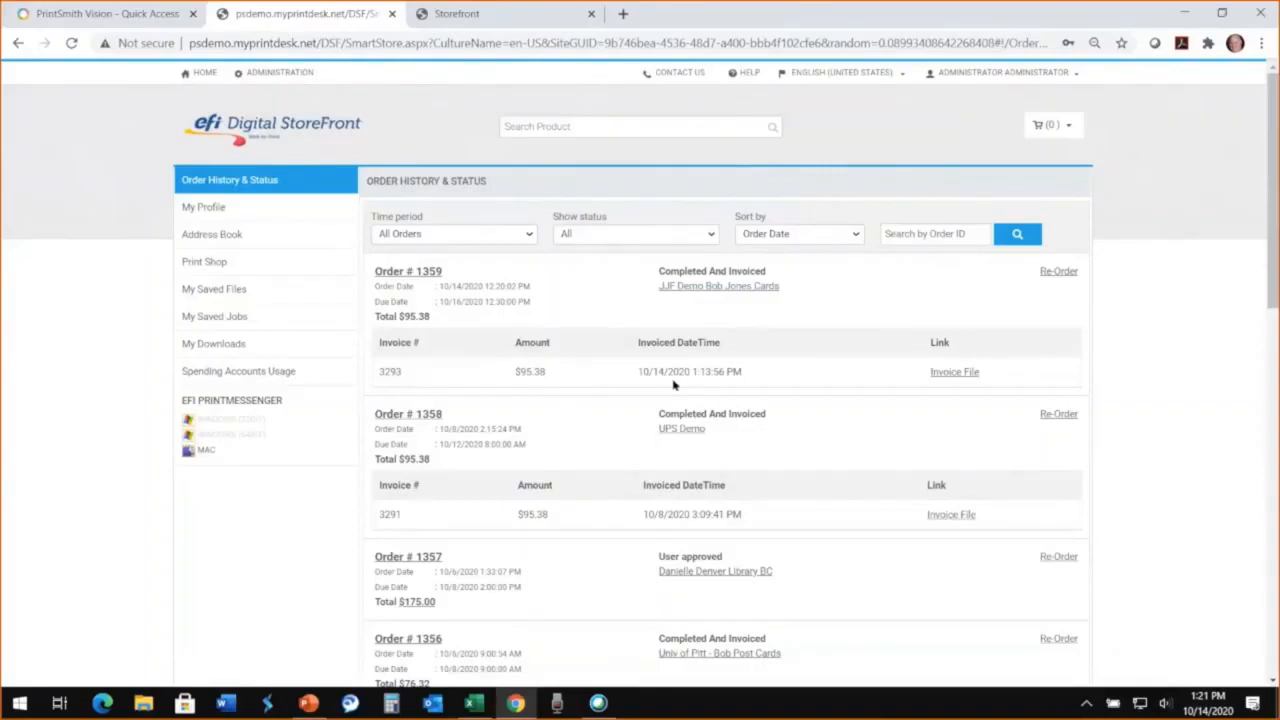
Step: Open the invoice file of the newest business card order, review it from header to totals, and switch back to PrintSmith Vision
{"action": "left_click", "coordinate": [955, 372]}
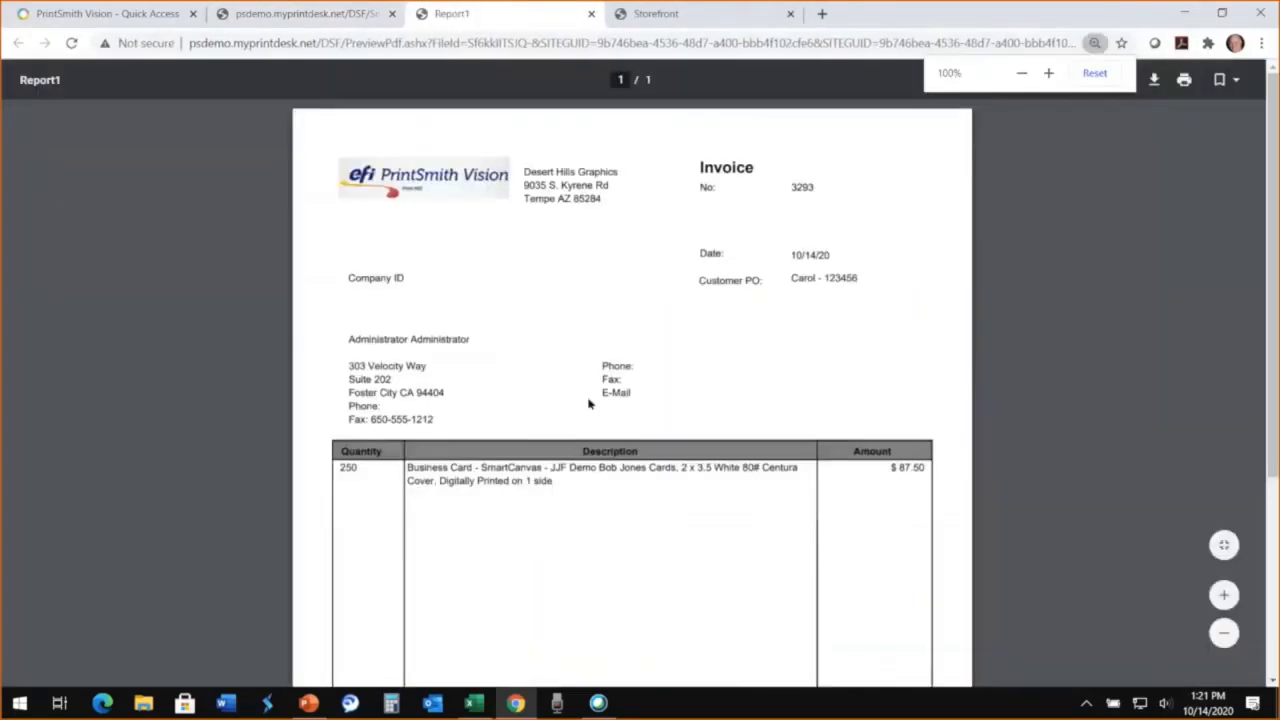
{"action": "scroll", "coordinate": [588, 404], "scroll_direction": "down", "scroll_amount": 3}
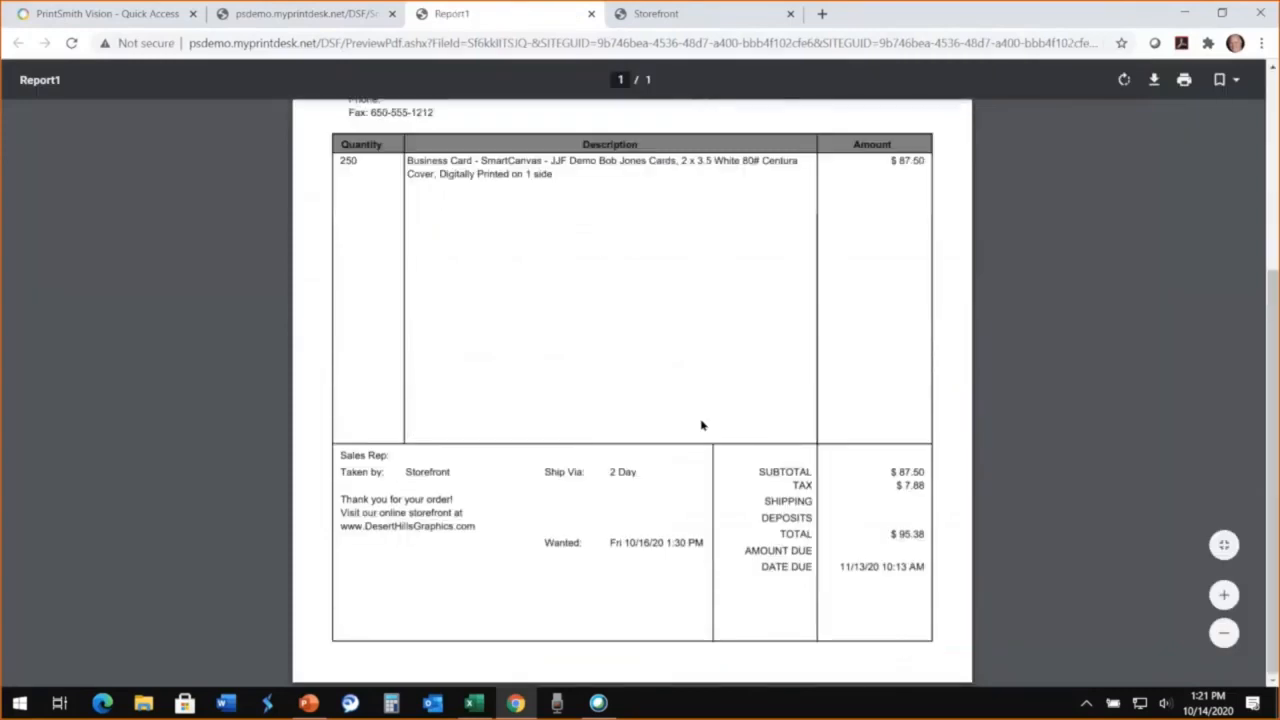
{"action": "scroll", "coordinate": [701, 425], "scroll_direction": "up", "scroll_amount": 3}
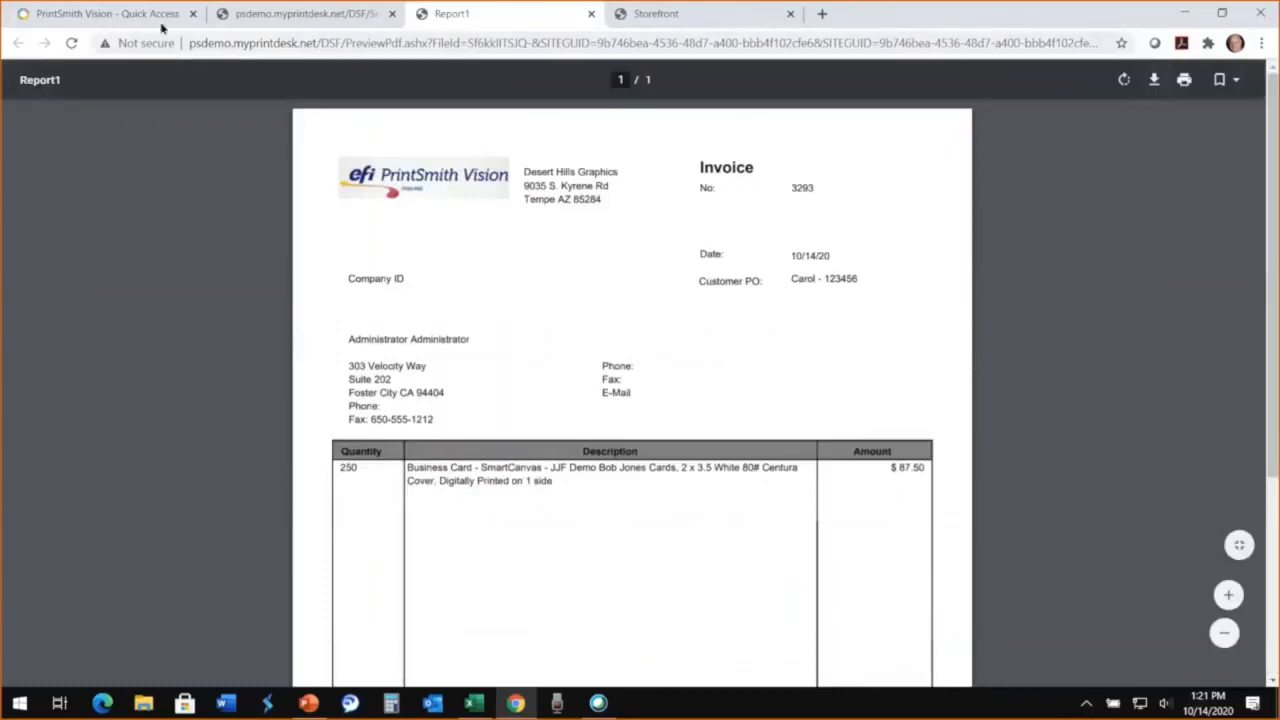
{"action": "left_click", "coordinate": [120, 14]}
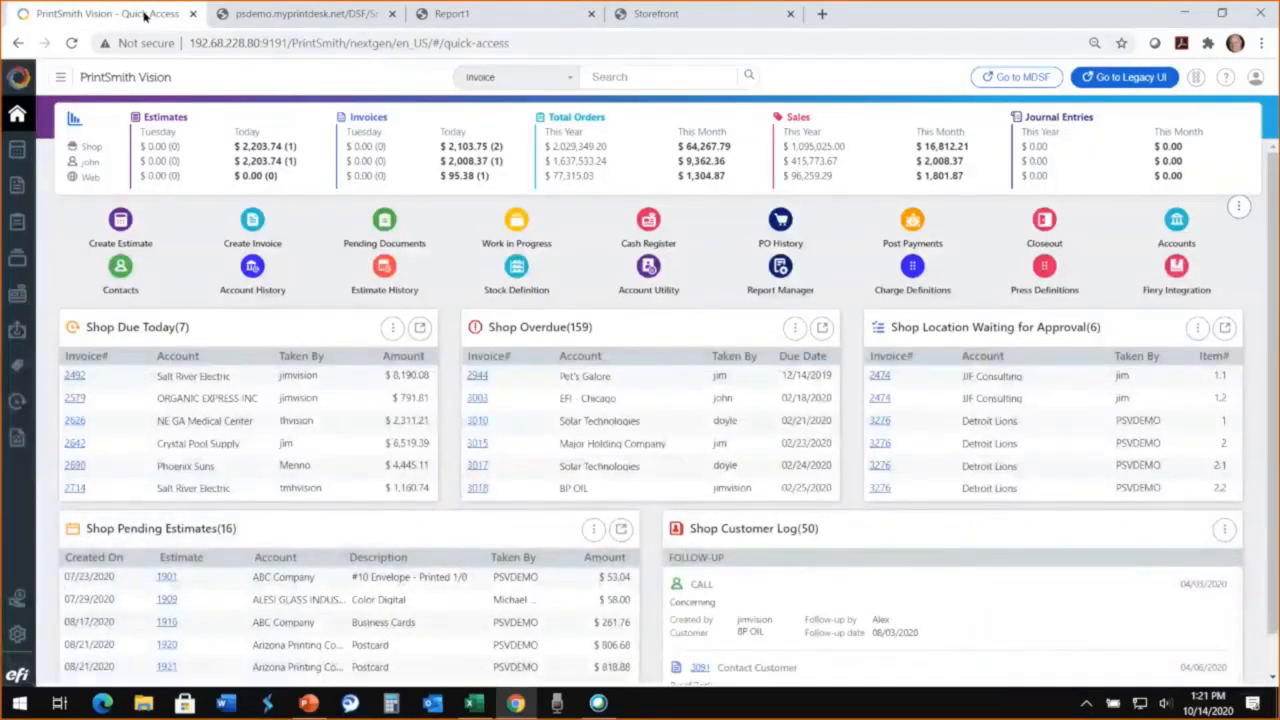